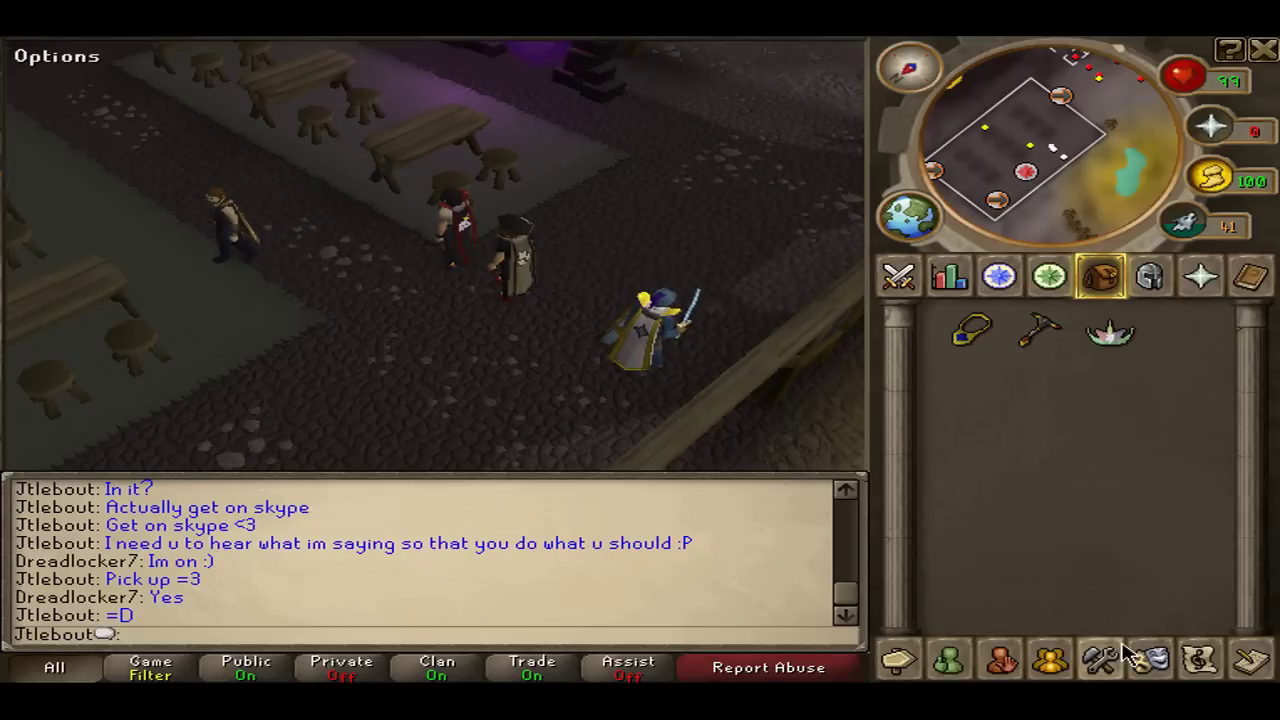
Show the Clan Chat panel with the '99 Rc' channel and its member, then open the member's options
click(1052, 660)
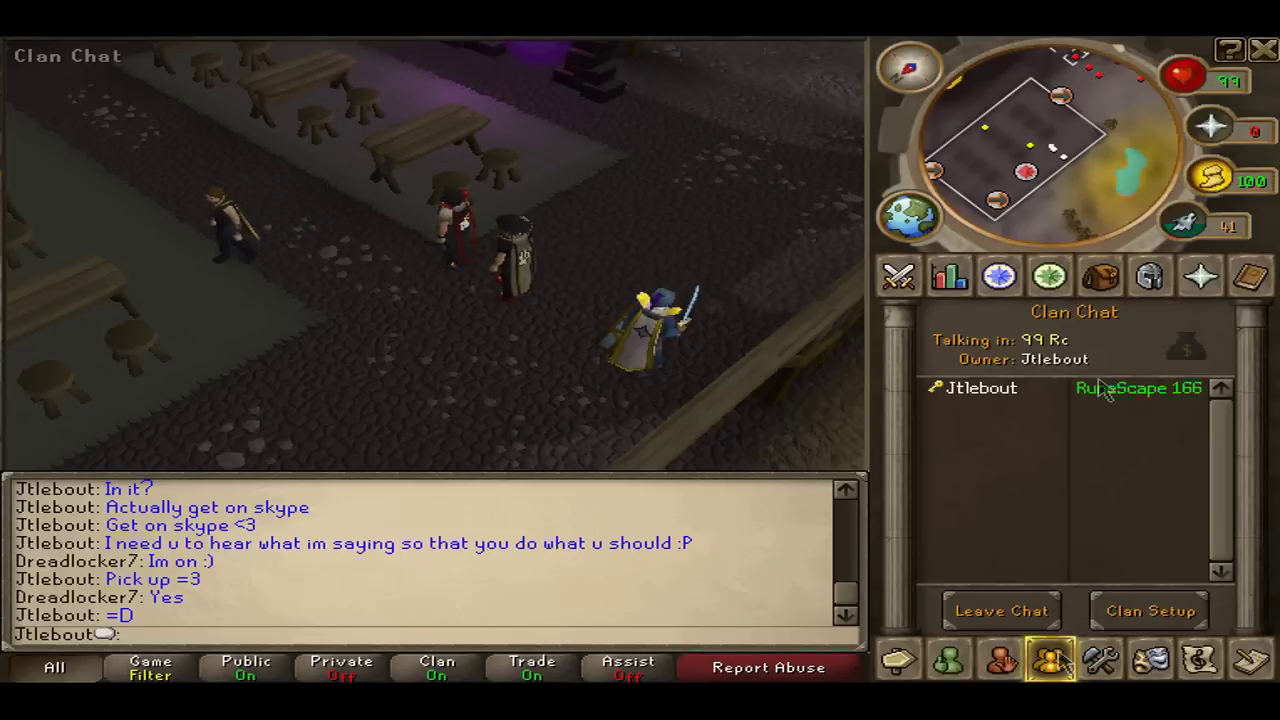
click(1102, 280)
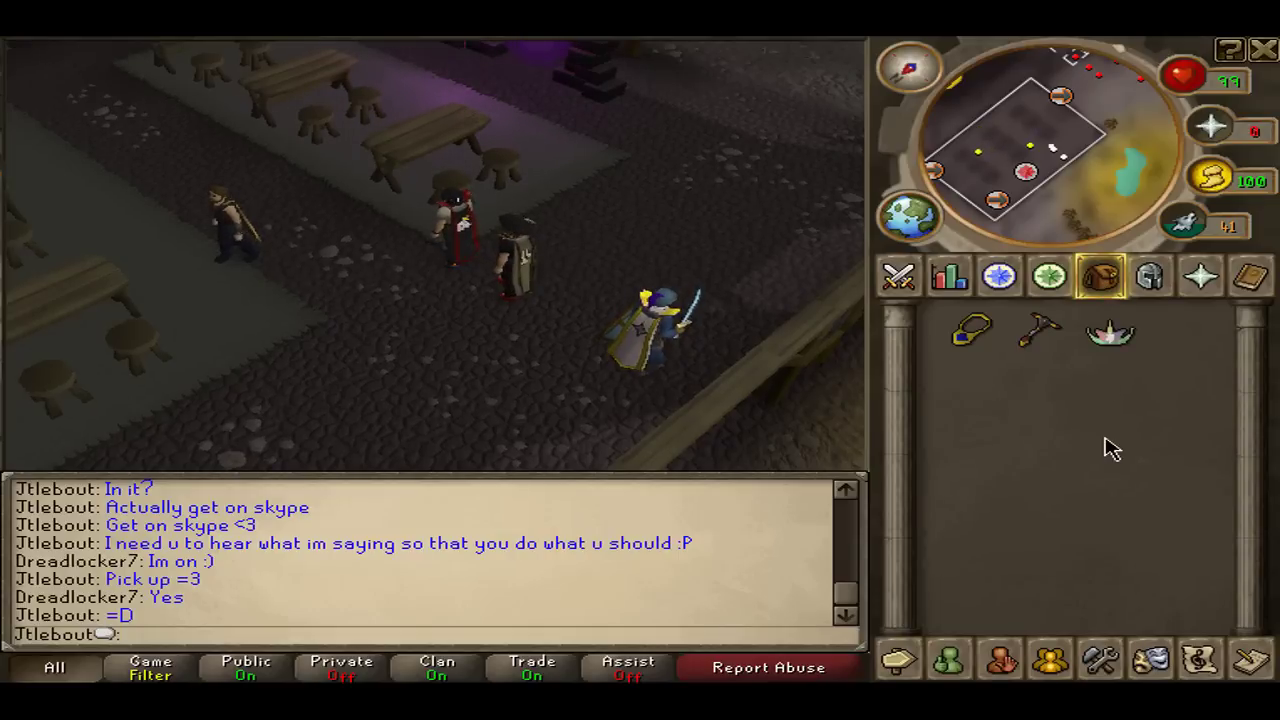
click(1052, 666)
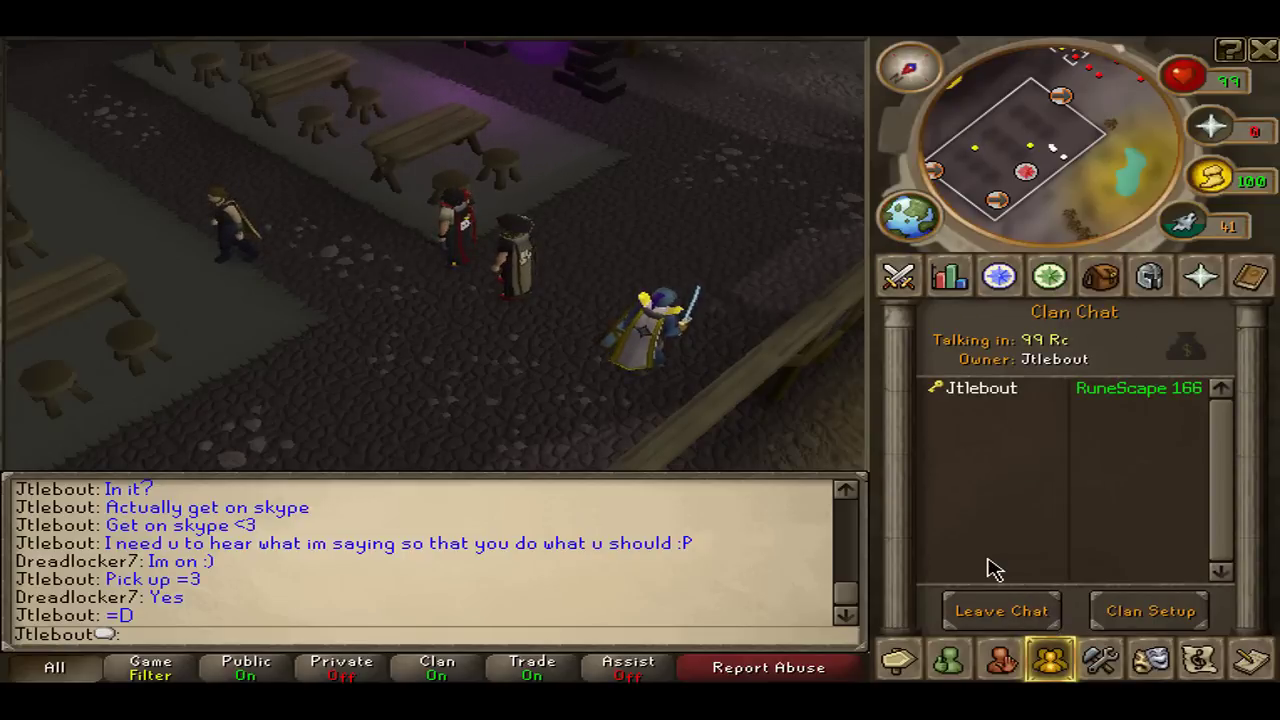
right_click(540, 245)
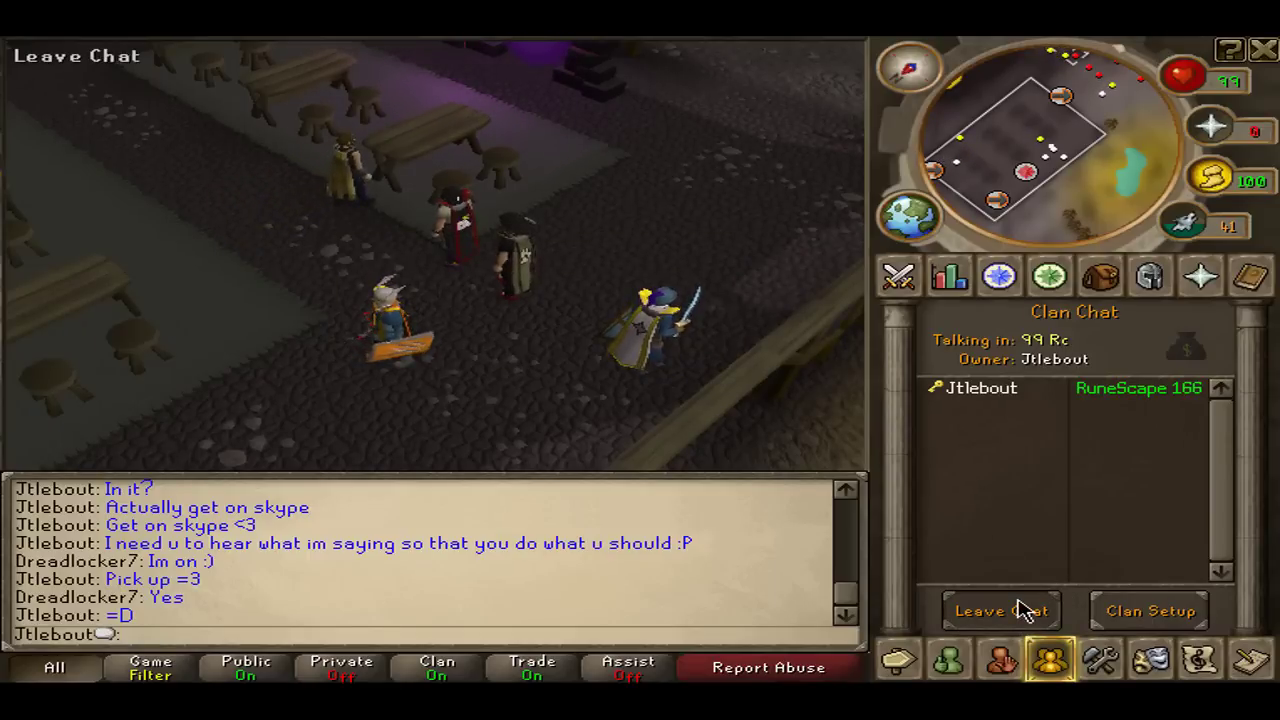
Leave the current clan channel and join the other player's clan channel
click(1023, 612)
click(1022, 612)
text(dreadlock)
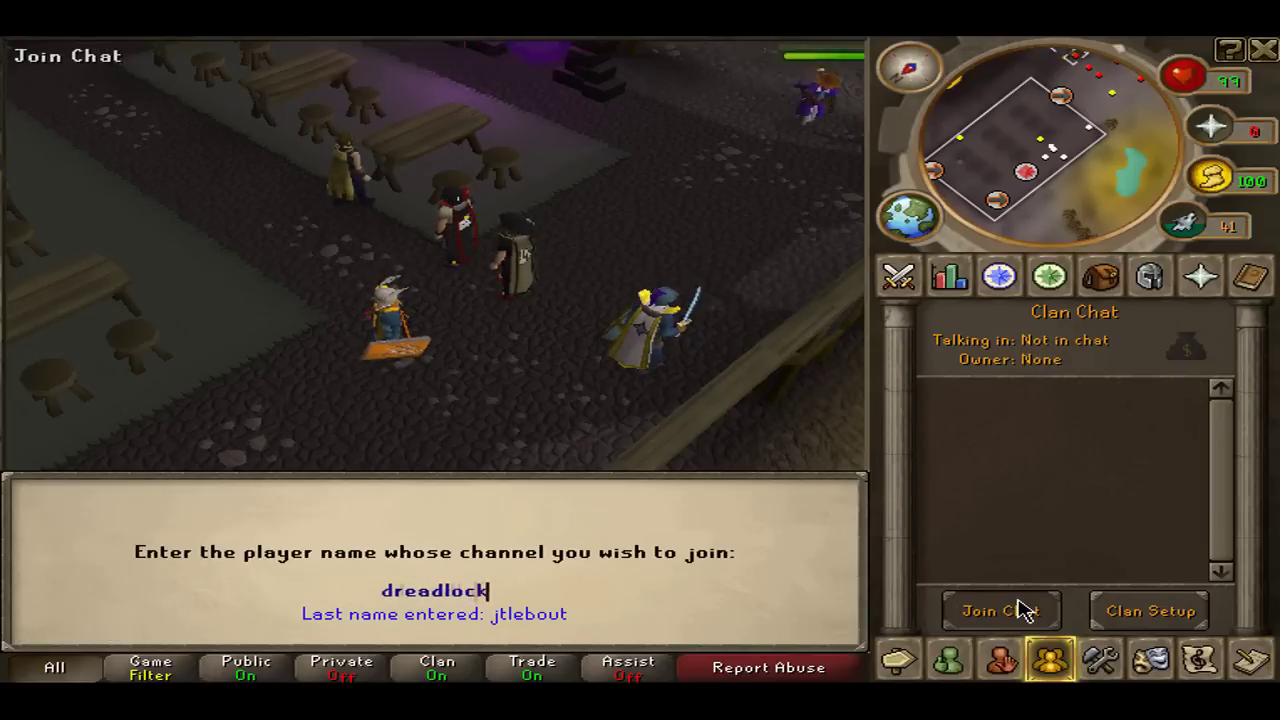
text(er7)
key(Return)
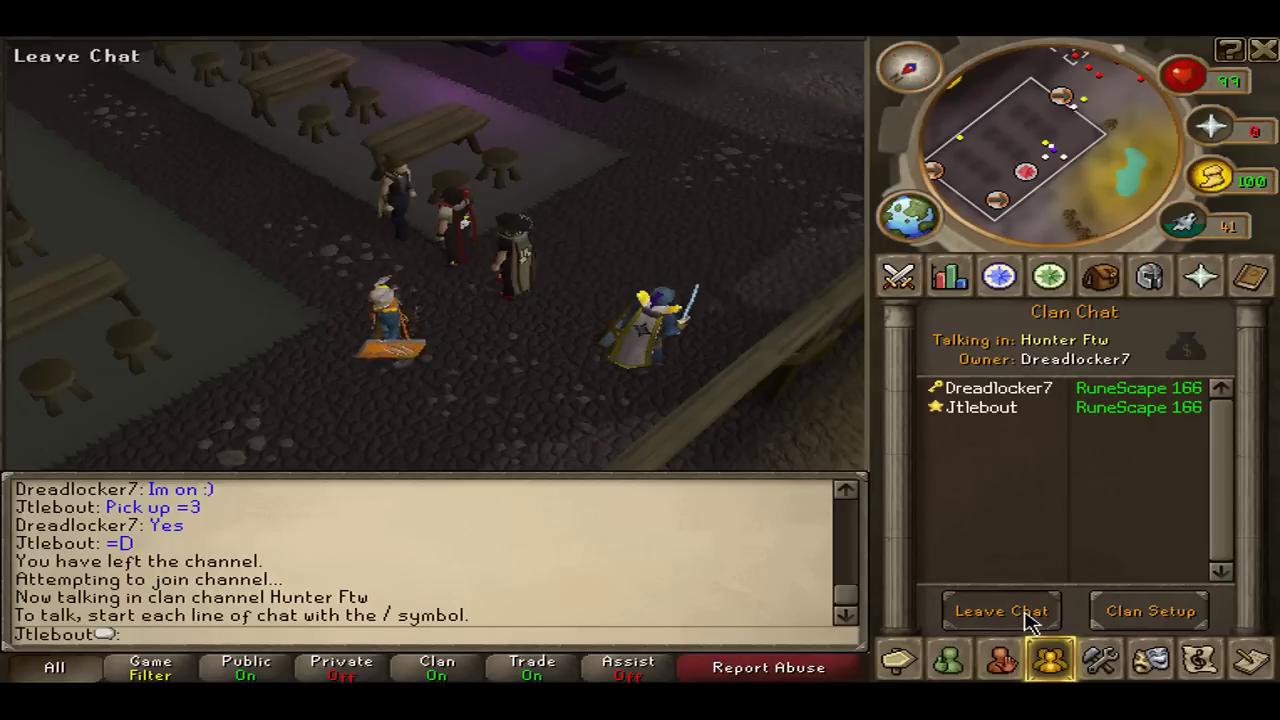
Leave the other player's channel and rejoin your own clan channel
click(1033, 620)
click(1033, 620)
text(jtlebout)
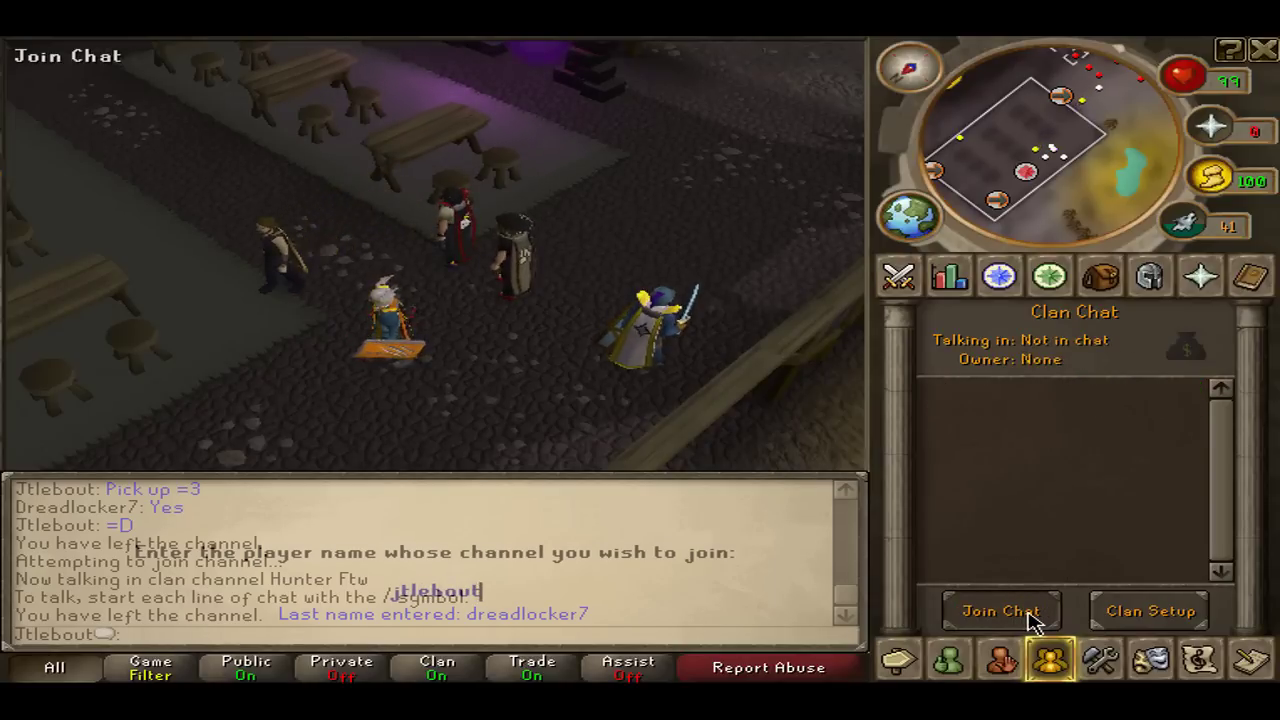
key(Return)
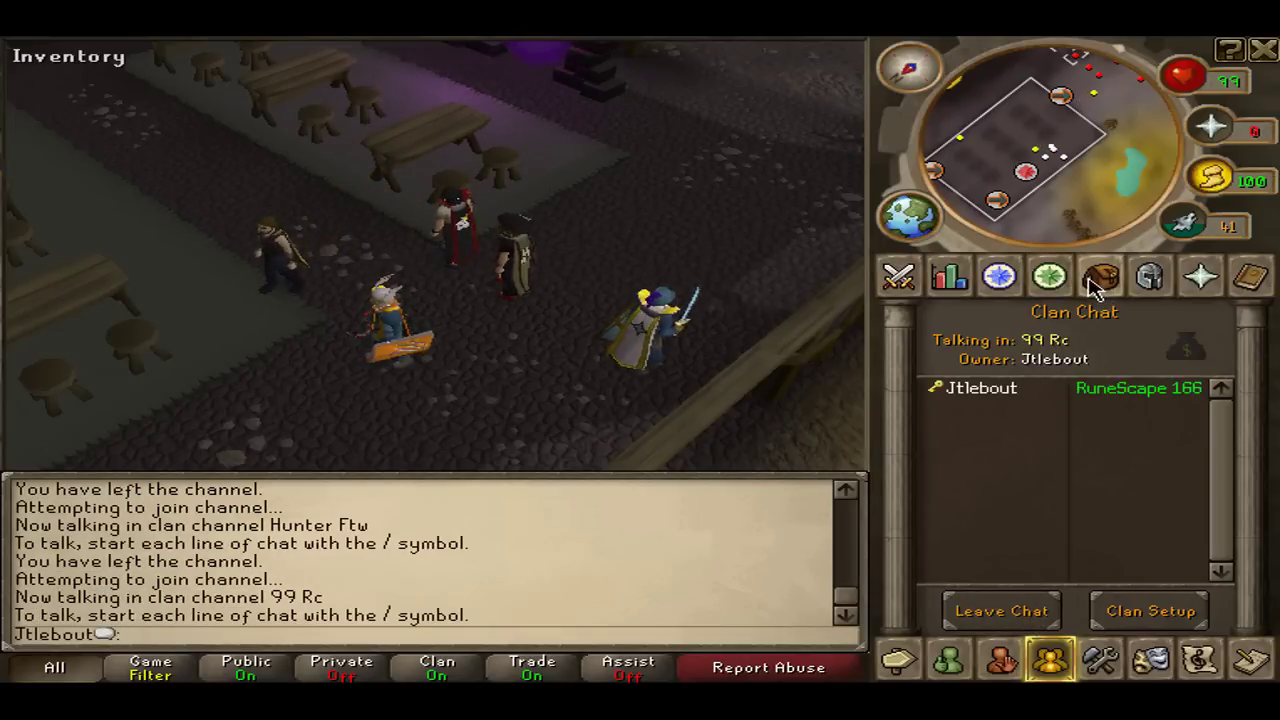
Challenge the other player to a Clan Wars battle from their right-click options
click(1101, 277)
right_click(478, 293)
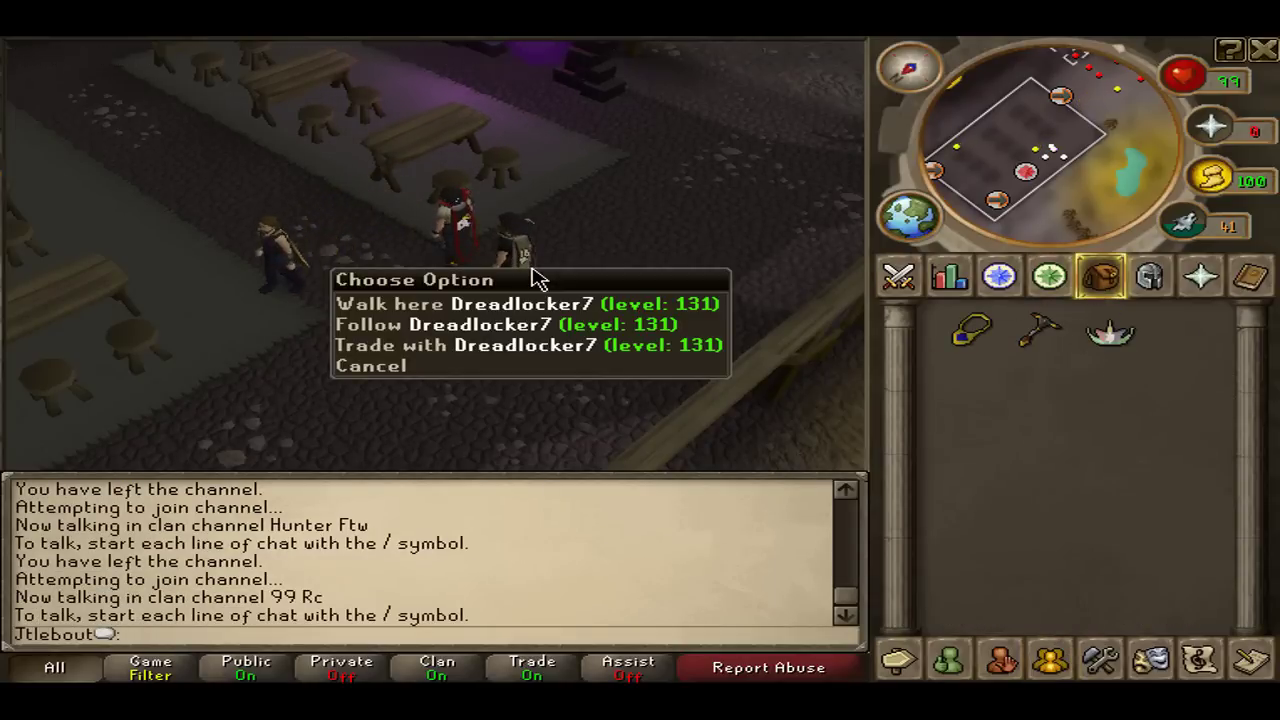
click(1050, 660)
right_click(583, 258)
right_click(488, 258)
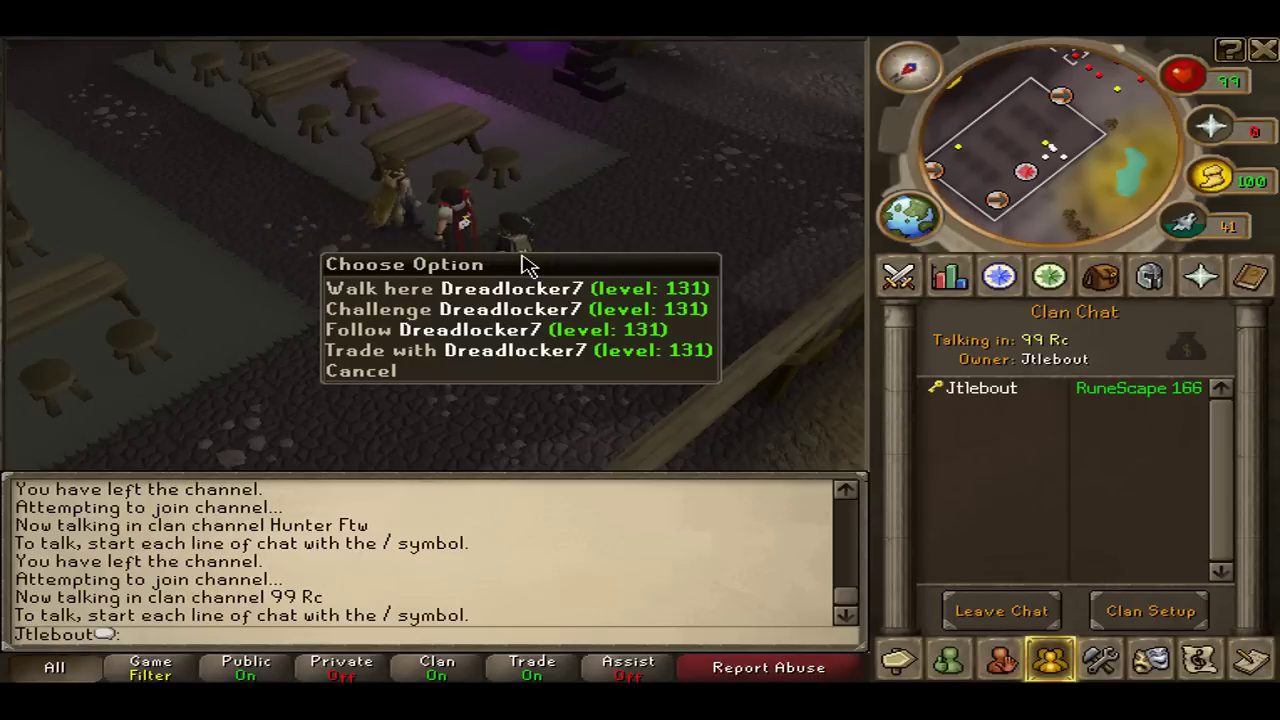
click(463, 303)
click(1101, 277)
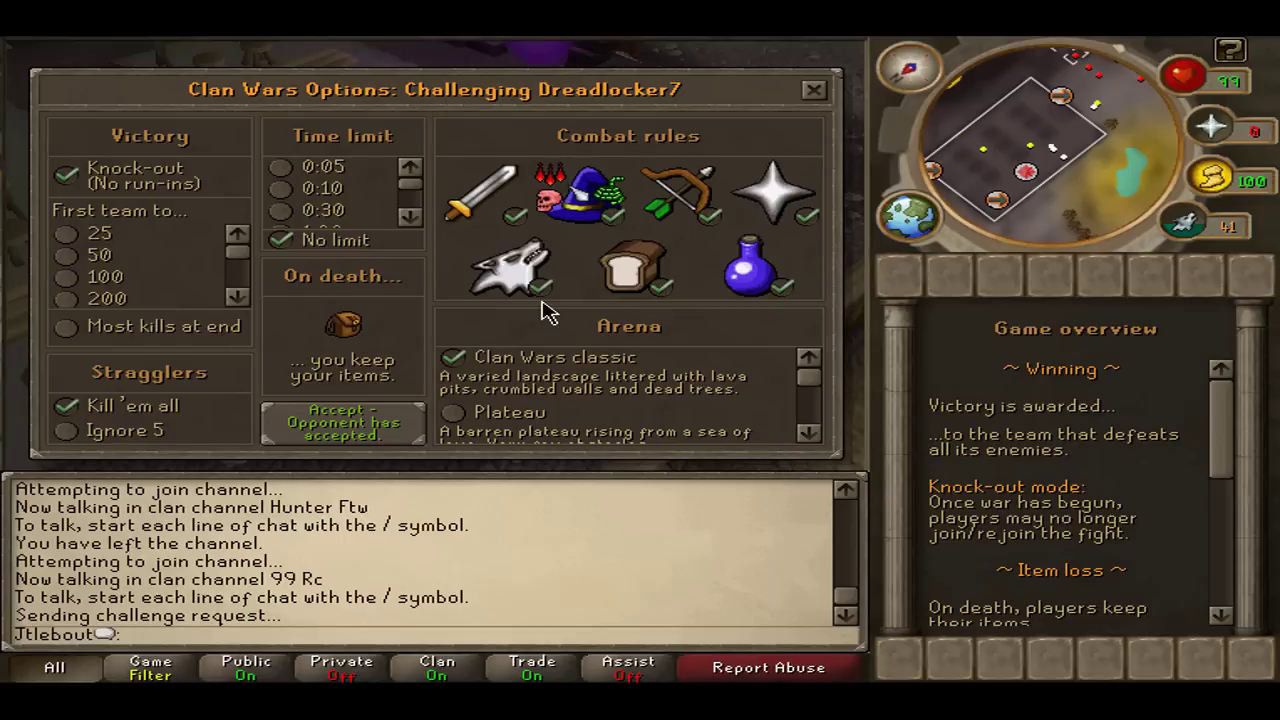
Accept the Clan Wars terms: knock-out victory, no time limit, items kept on death
click(355, 437)
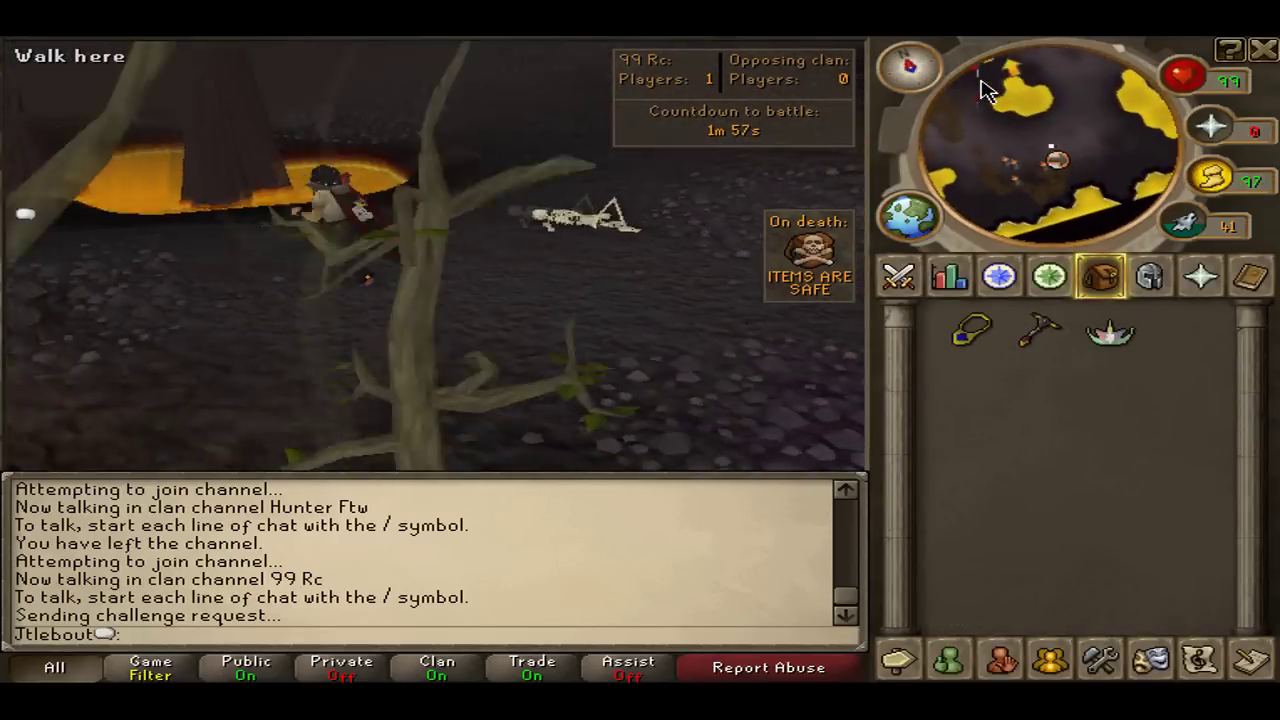
Walk the character through the arena with minimap and ground clicks, rotating the camera left
click(984, 84)
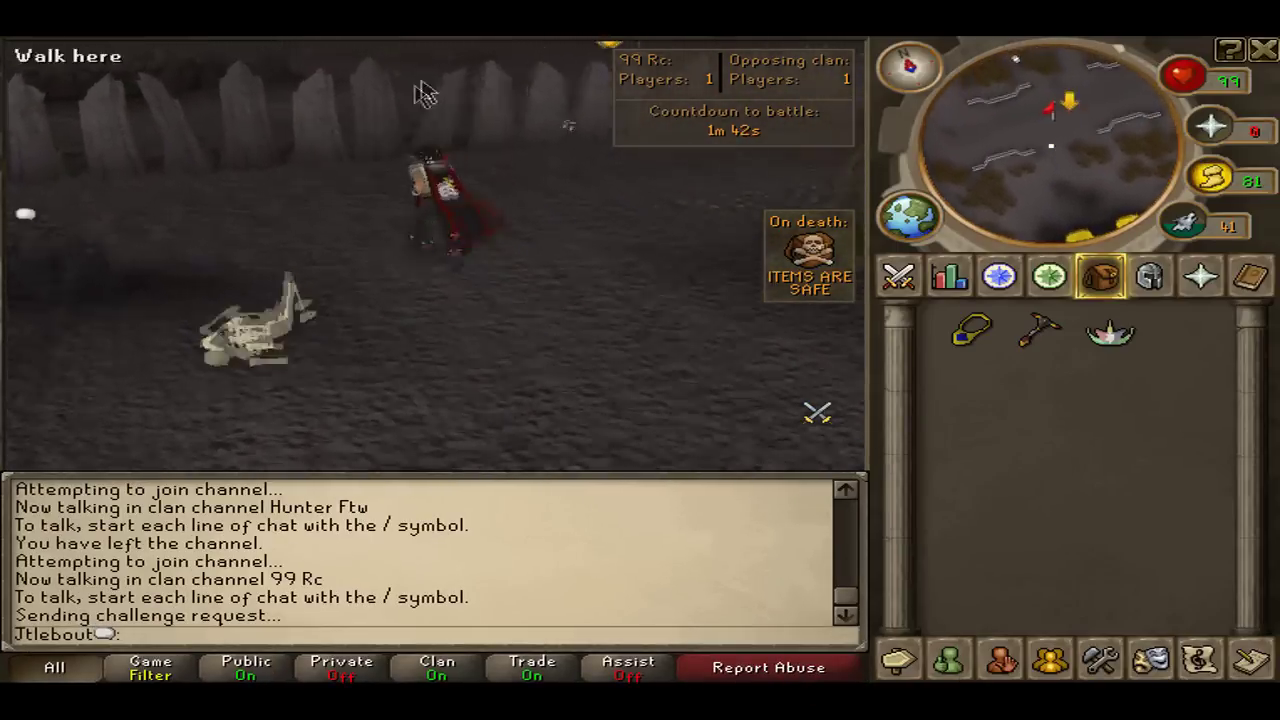
click(563, 323)
click(523, 320)
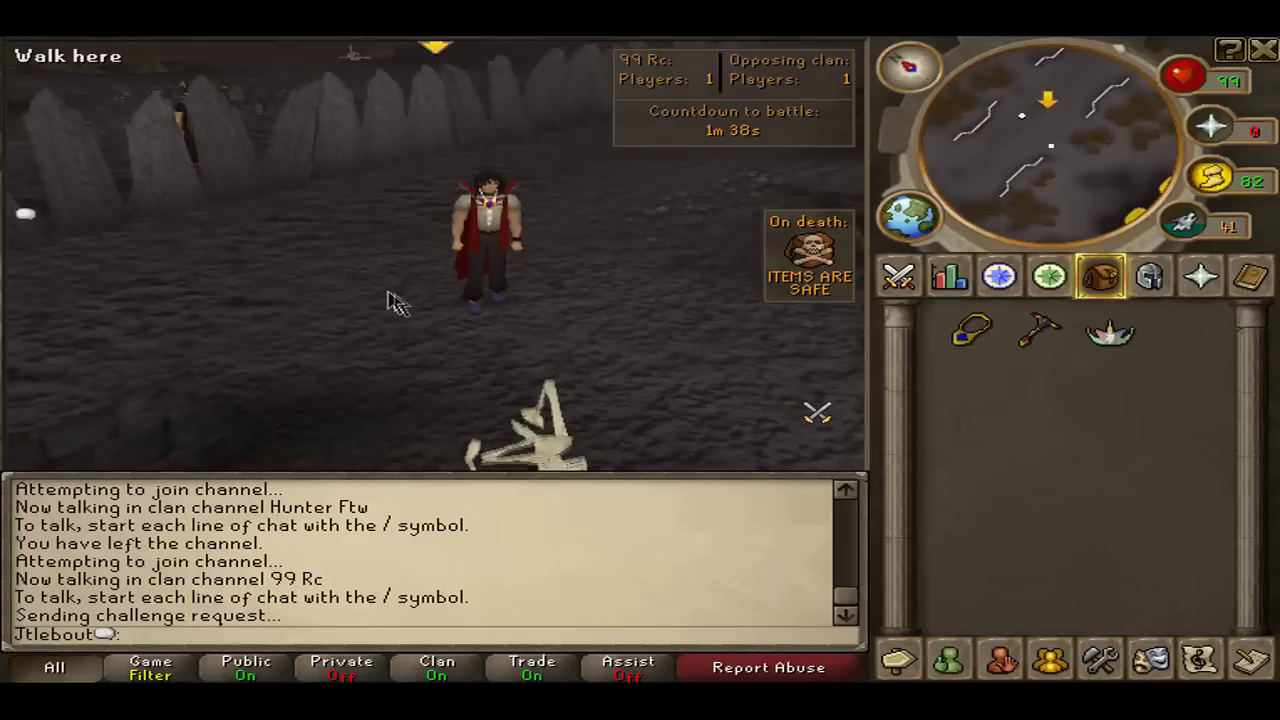
click(364, 352)
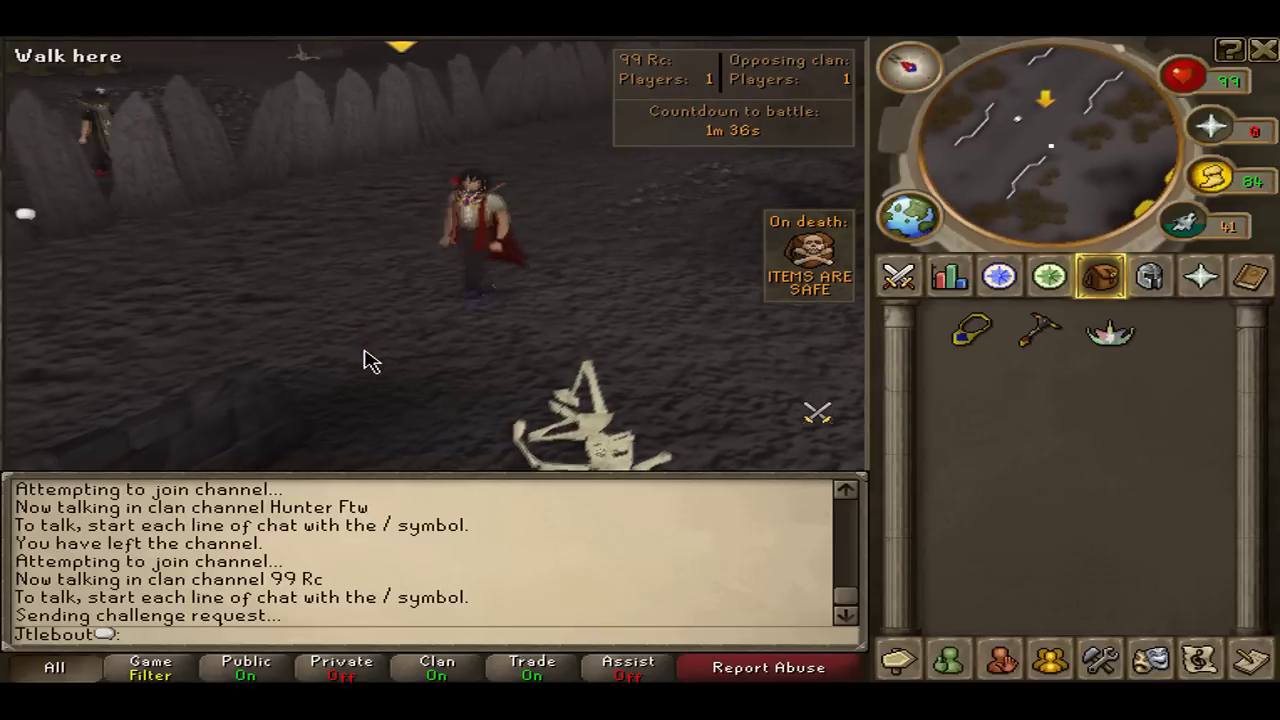
click(417, 266)
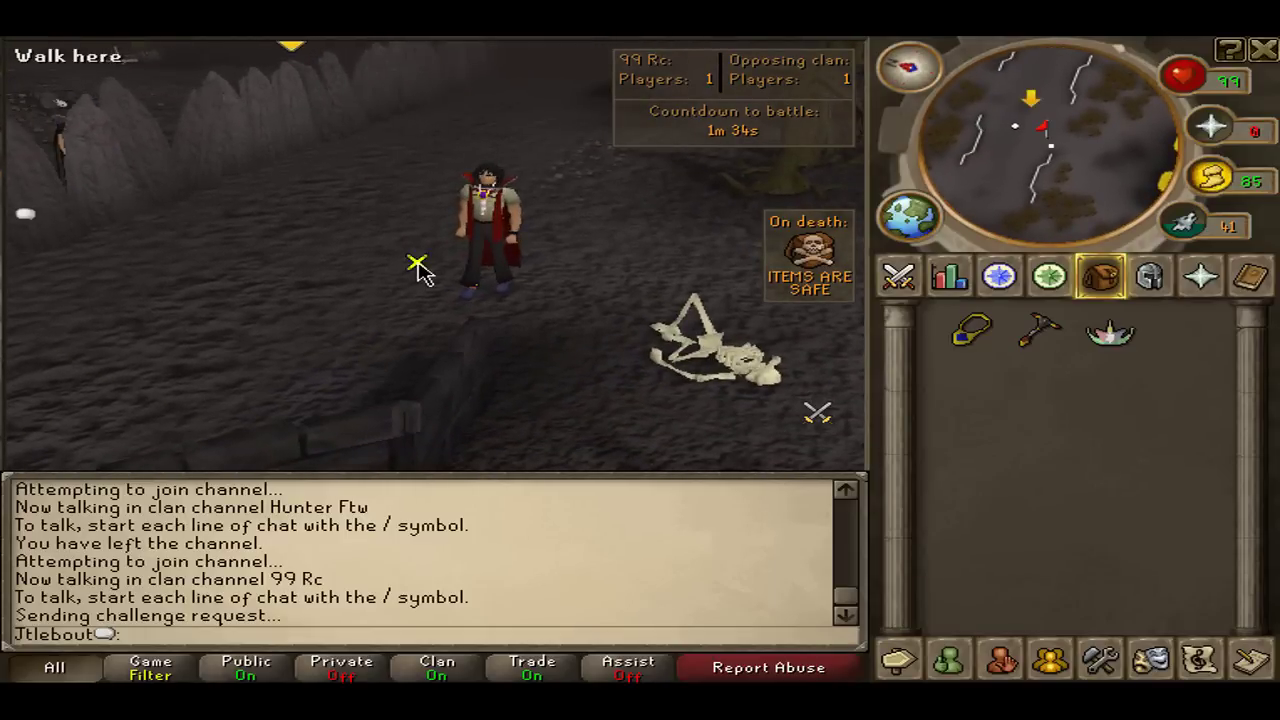
key(Left)
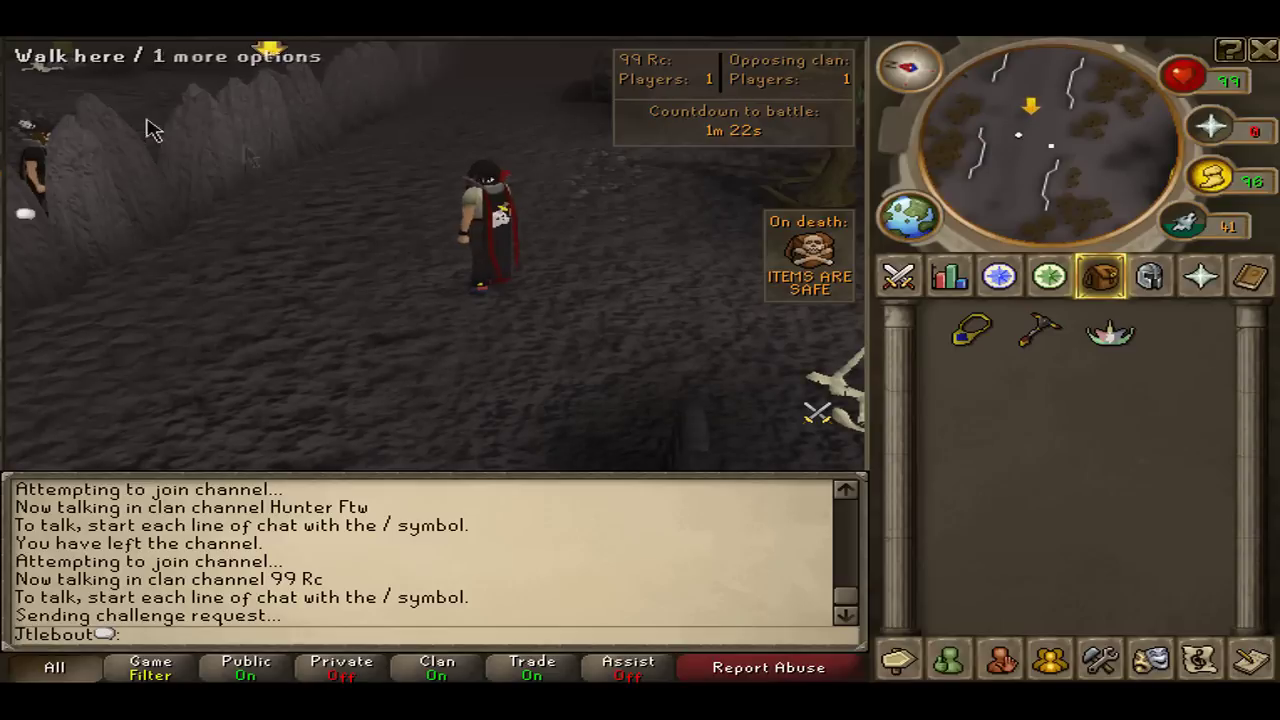
Check the Worn Equipment tab and return to the Inventory, twice
click(1149, 276)
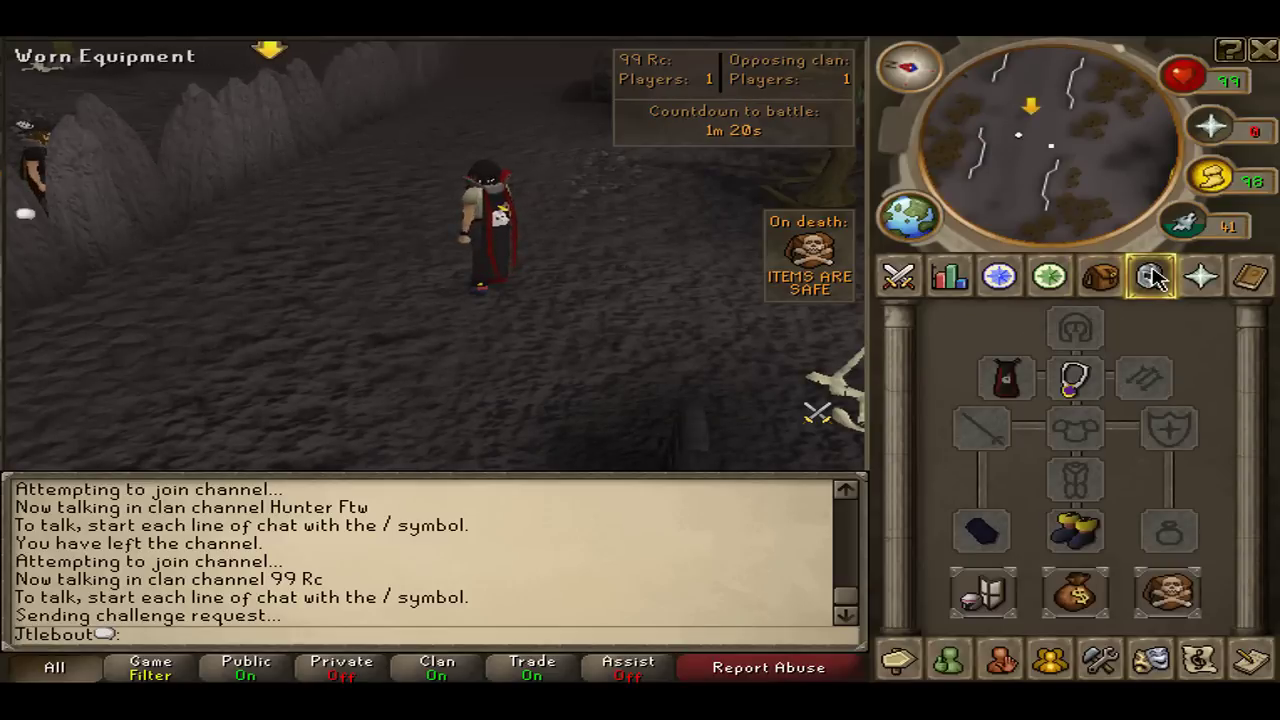
click(1108, 283)
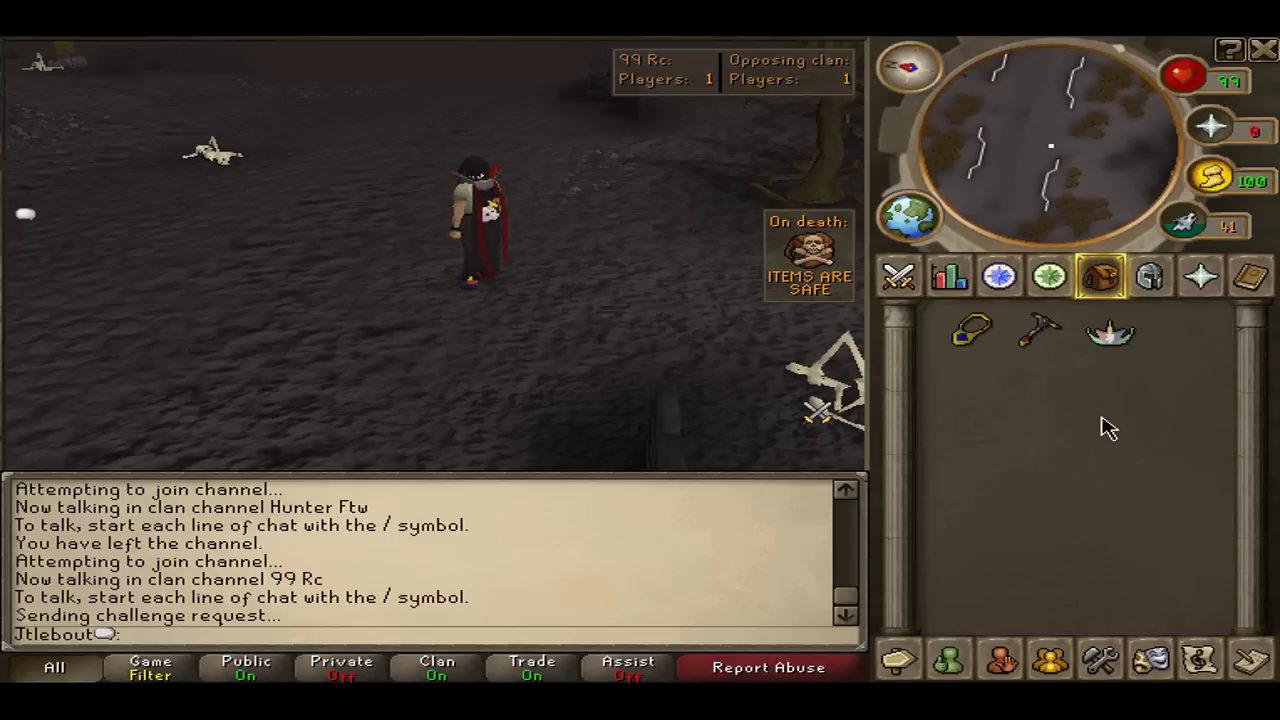
click(1158, 279)
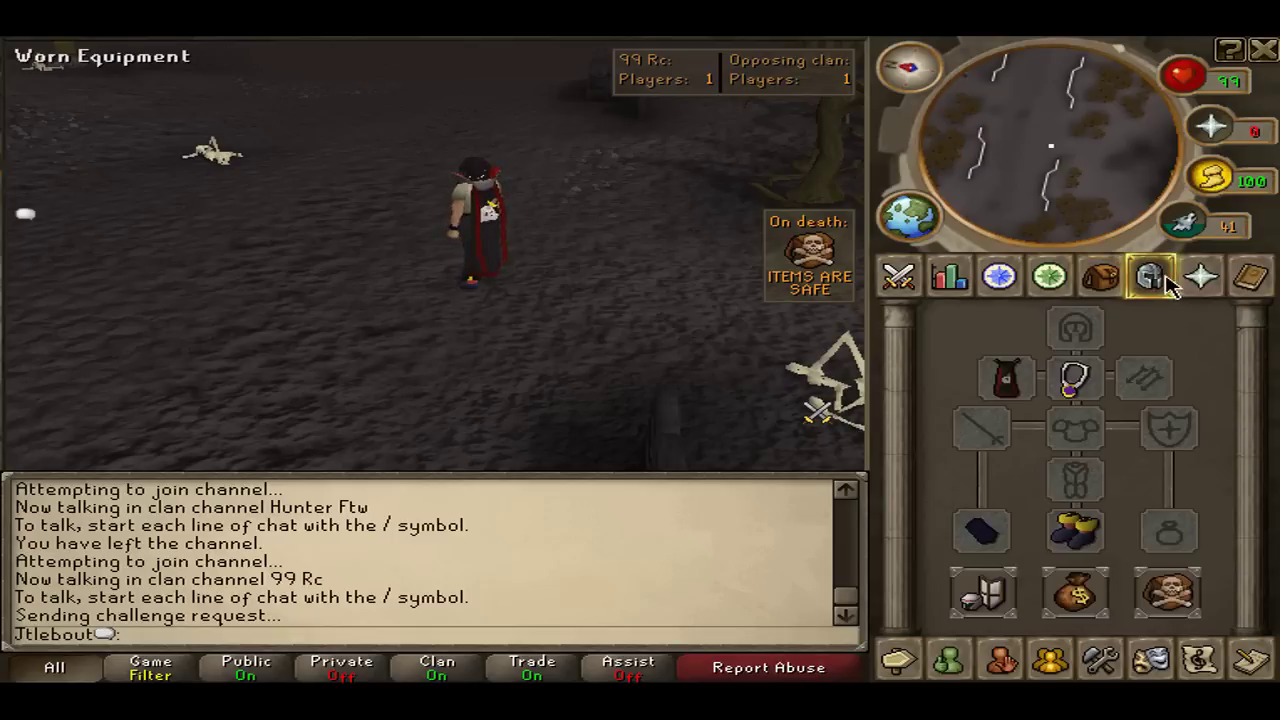
click(1122, 283)
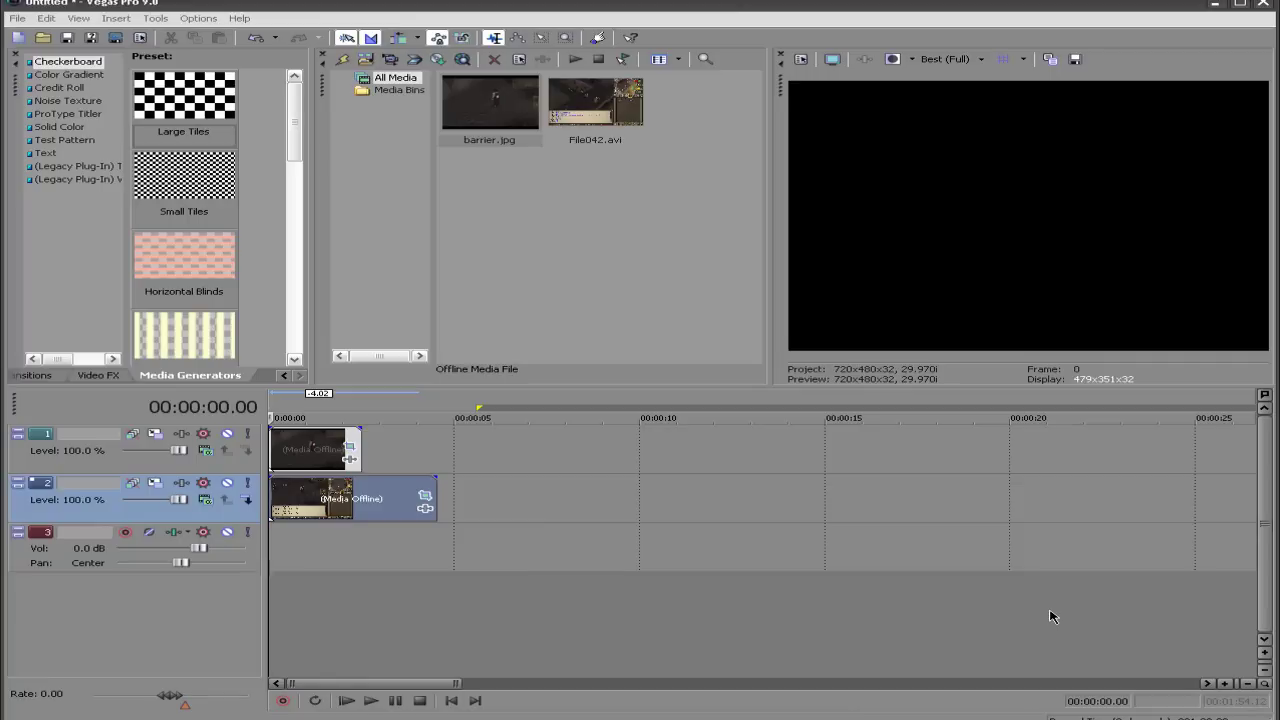
Play the preview of barrier.jpg on track 1 over File042.avi on track 2
key(space)
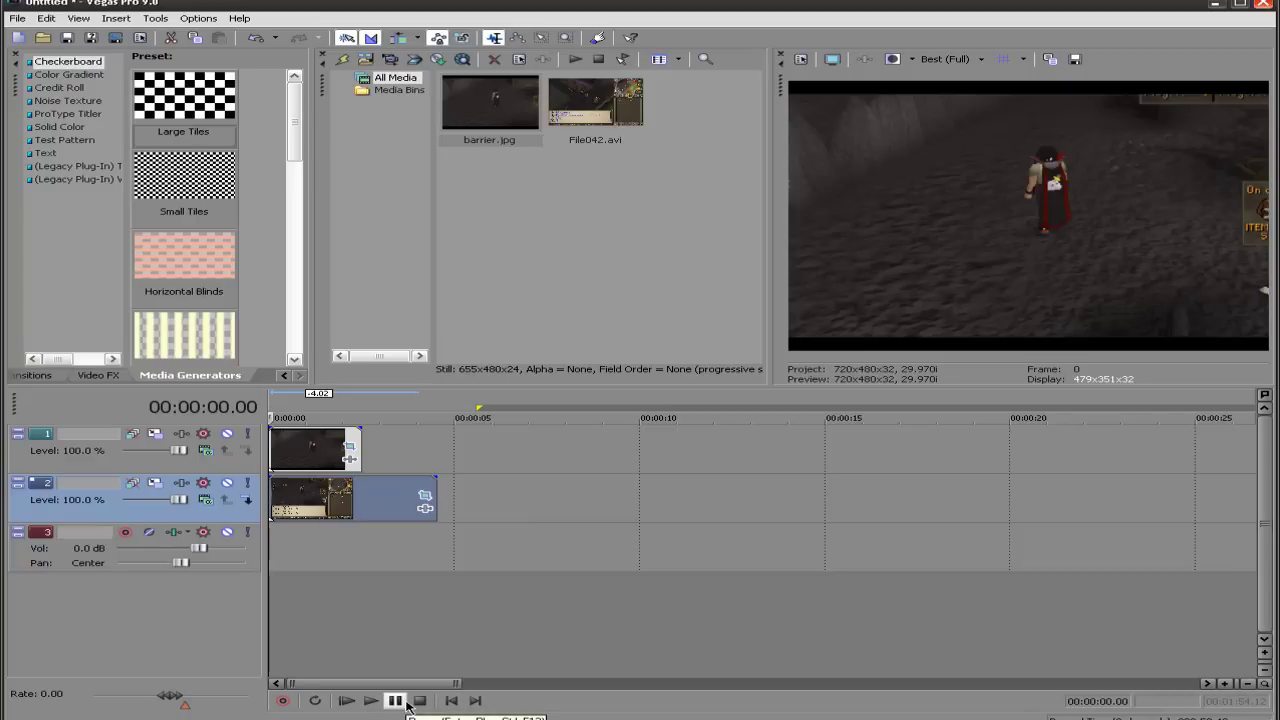
click(370, 700)
click(395, 700)
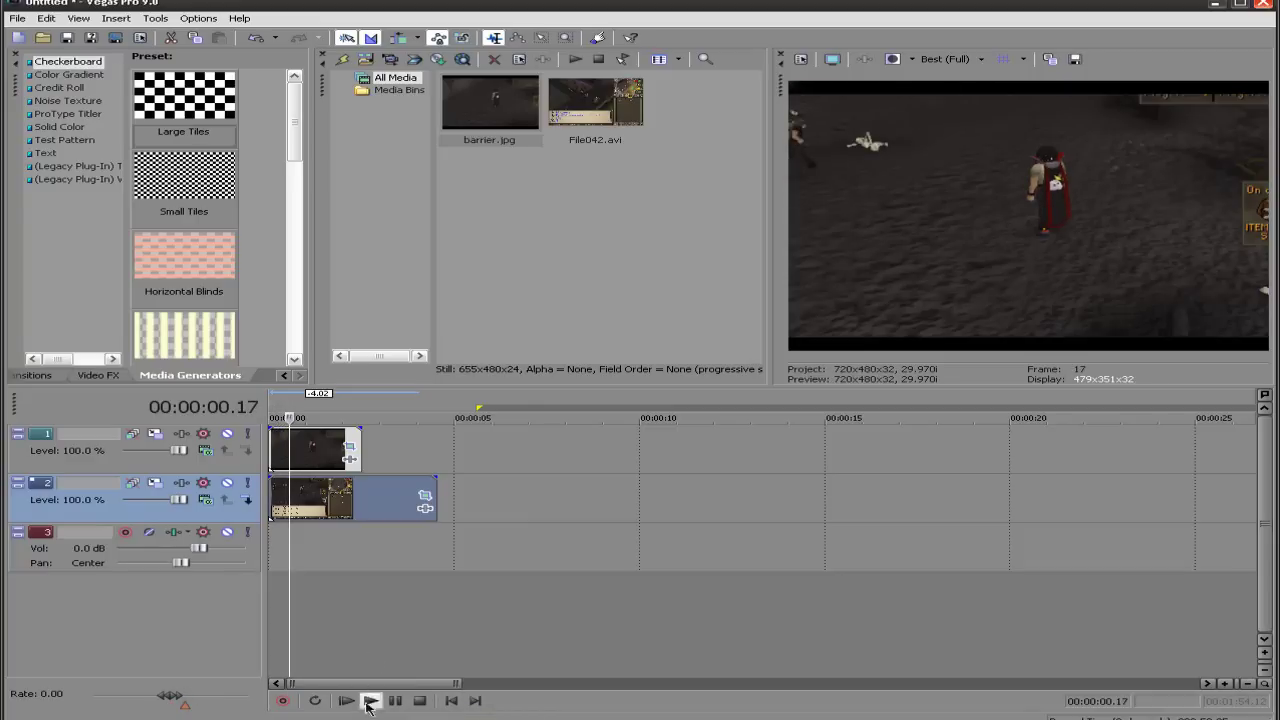
click(451, 703)
click(395, 700)
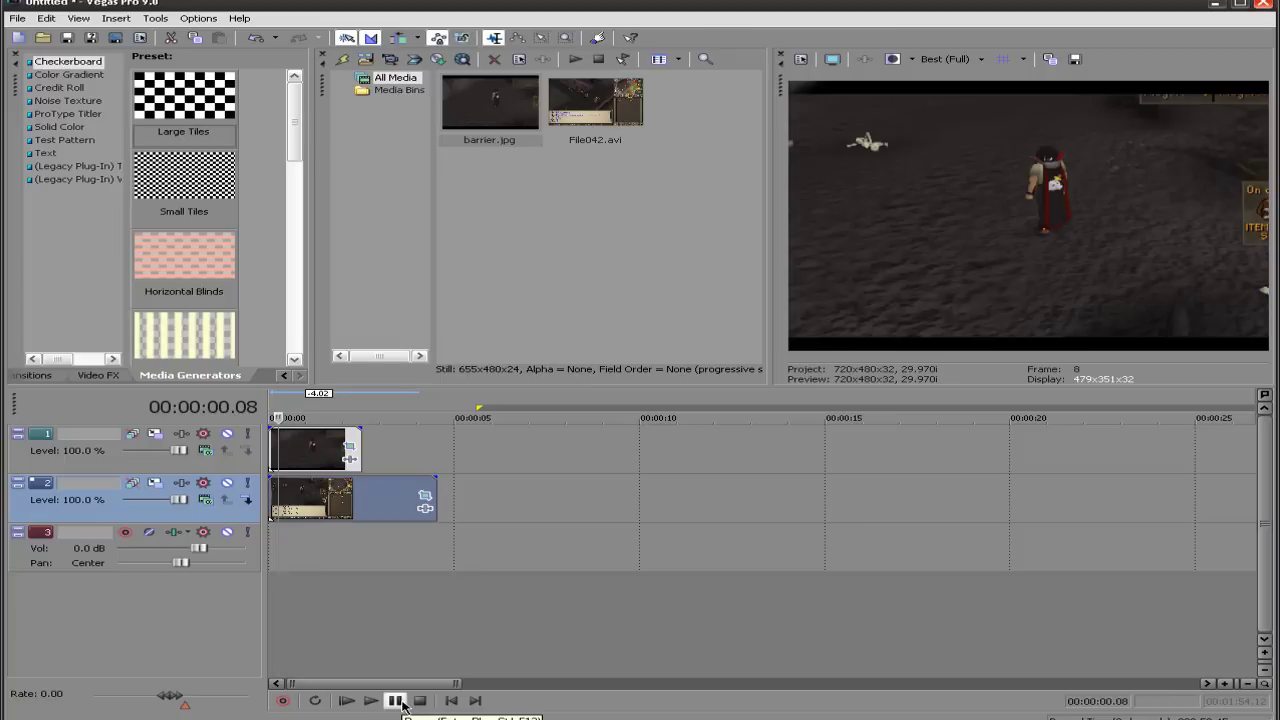
click(396, 701)
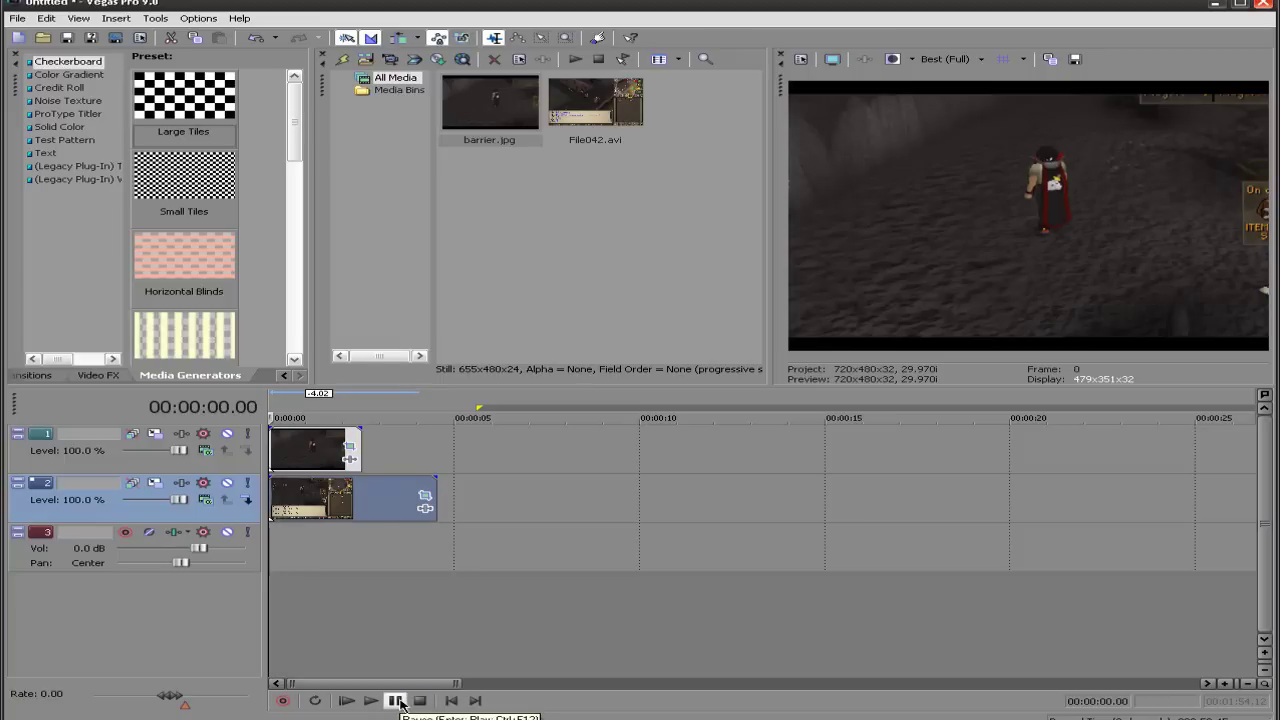
click(396, 701)
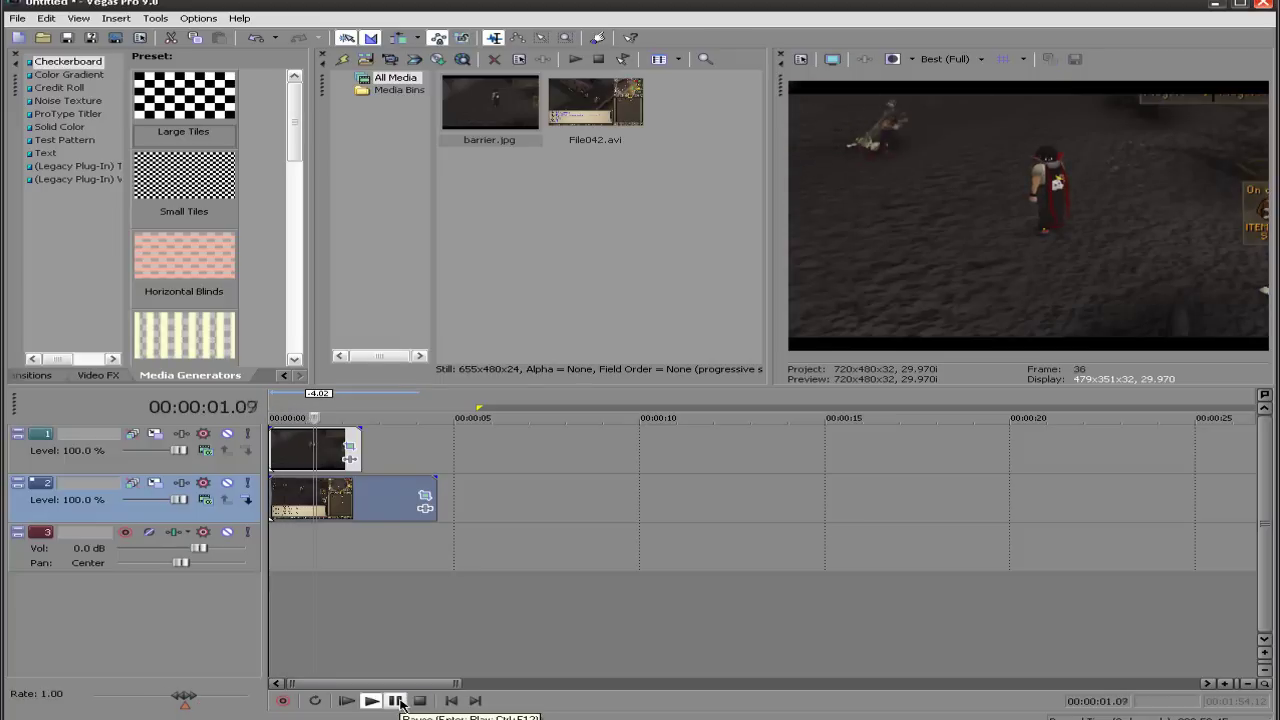
click(396, 701)
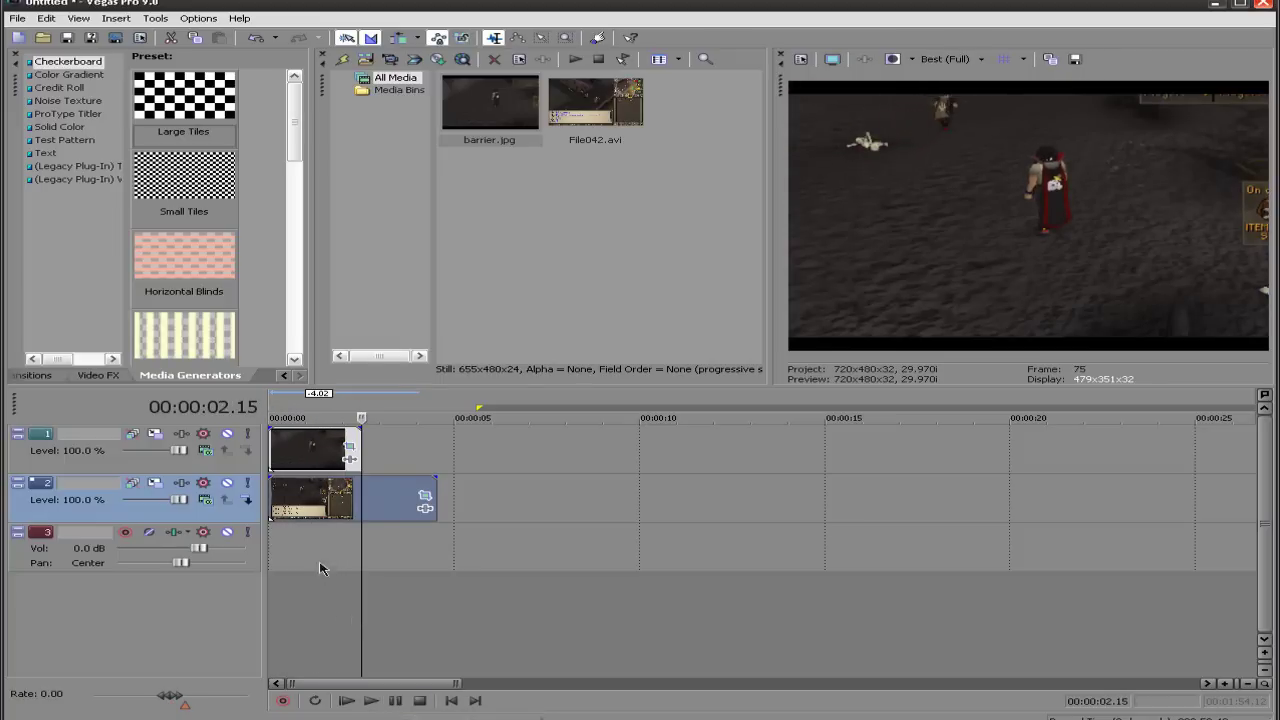
click(450, 701)
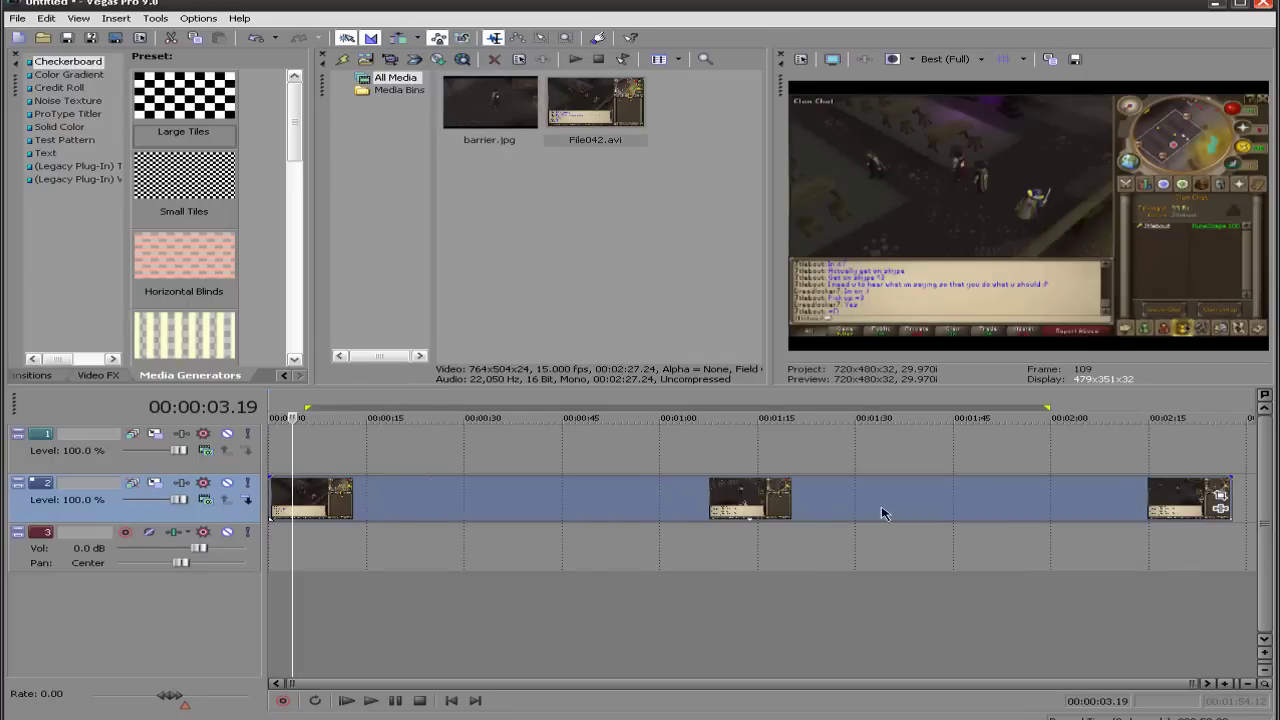
Move the cursor to about 1:33 in File042.avi, play briefly, and open the clip's event menu
click(671, 506)
click(744, 507)
click(806, 507)
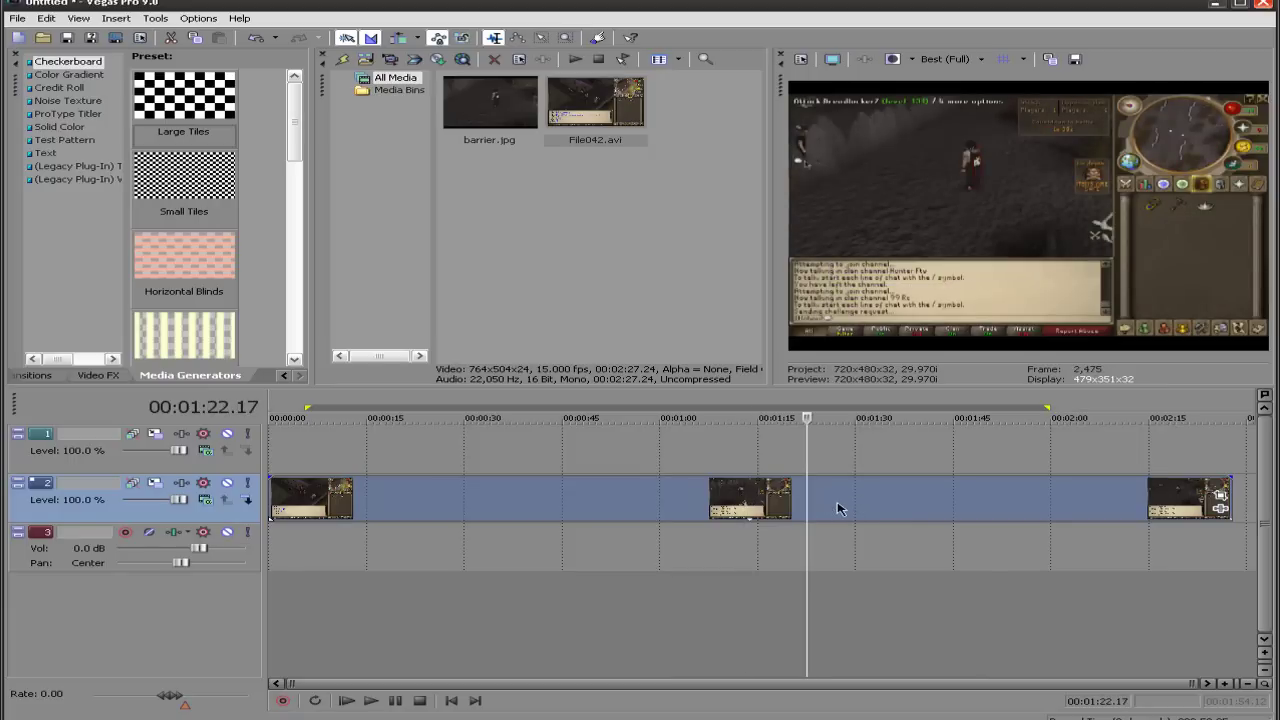
click(876, 509)
key(space)
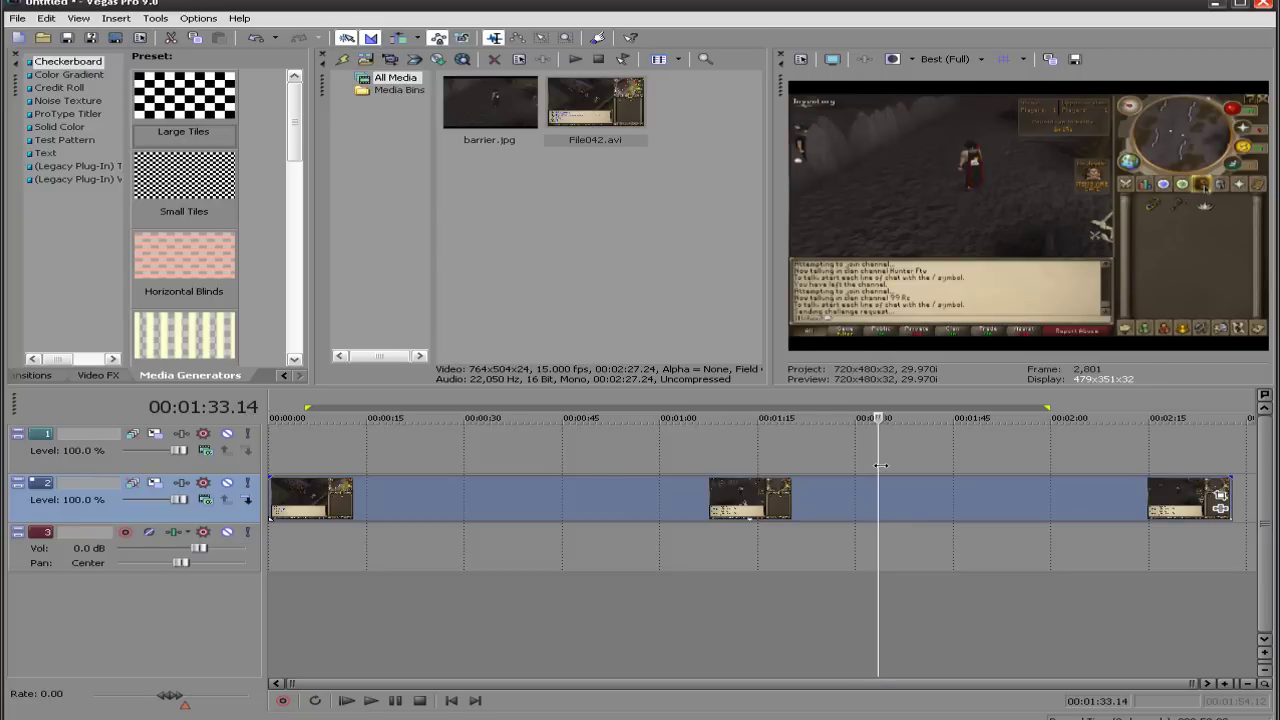
right_click(913, 514)
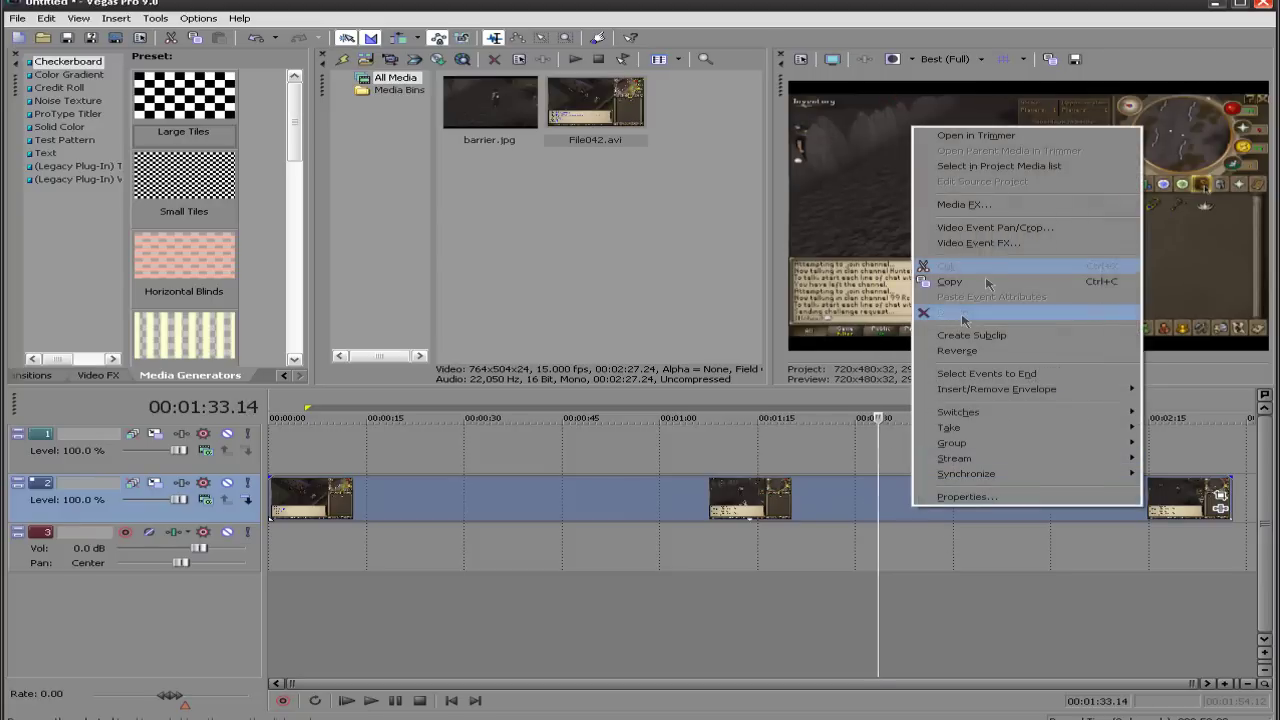
Crop File042.avi at 1:32.28 to about 410×271 centred on the character in Pan/Crop
click(931, 228)
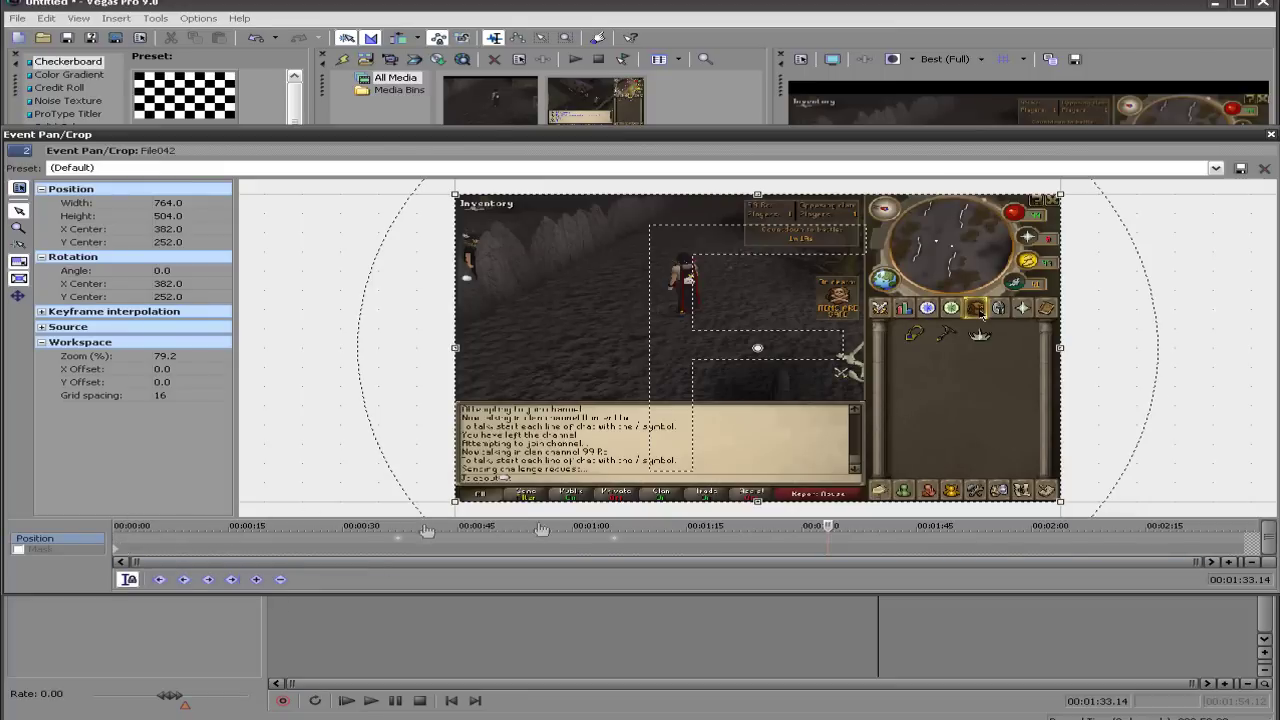
click(828, 532)
drag(1063, 504, 788, 388)
drag(680, 339, 682, 328)
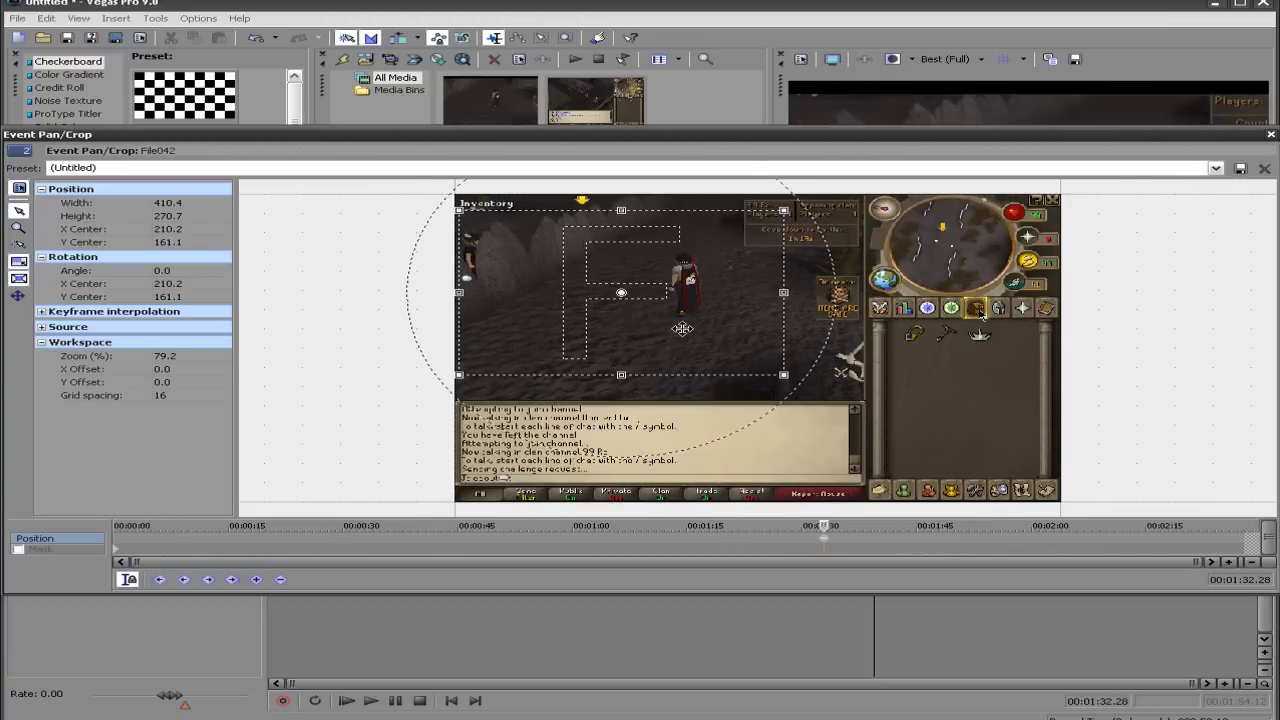
drag(682, 328, 680, 324)
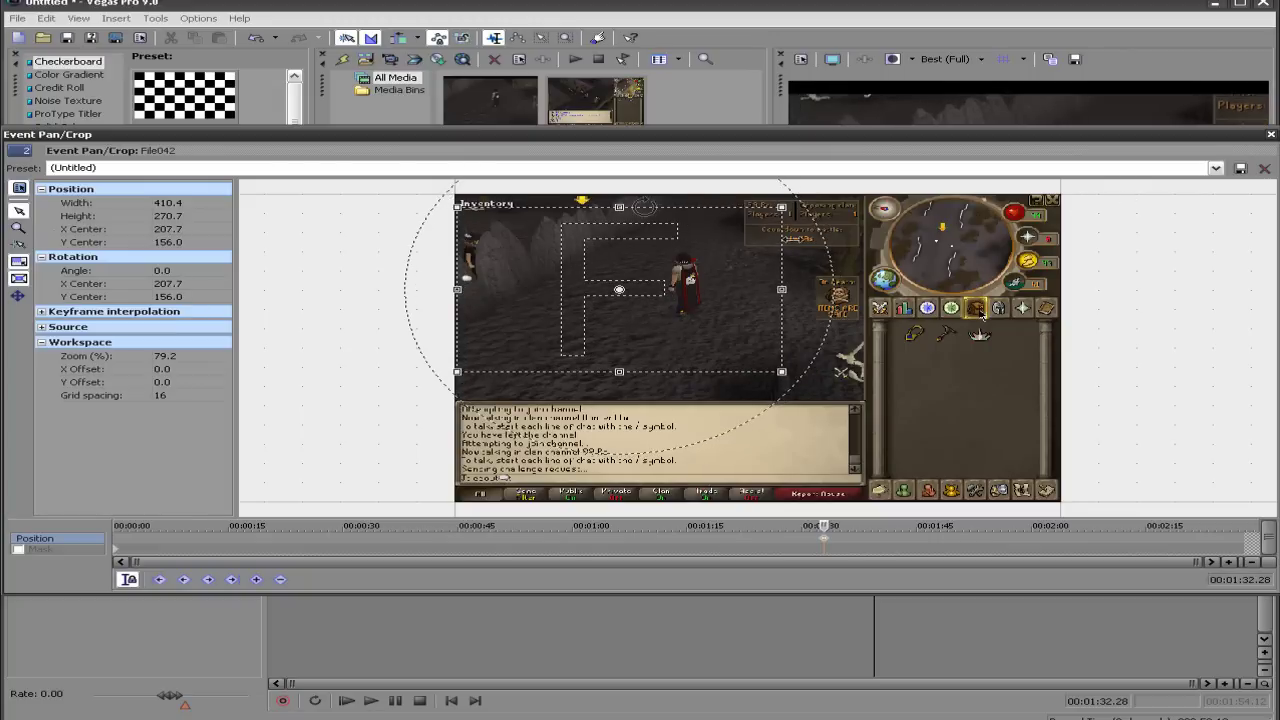
click(1270, 134)
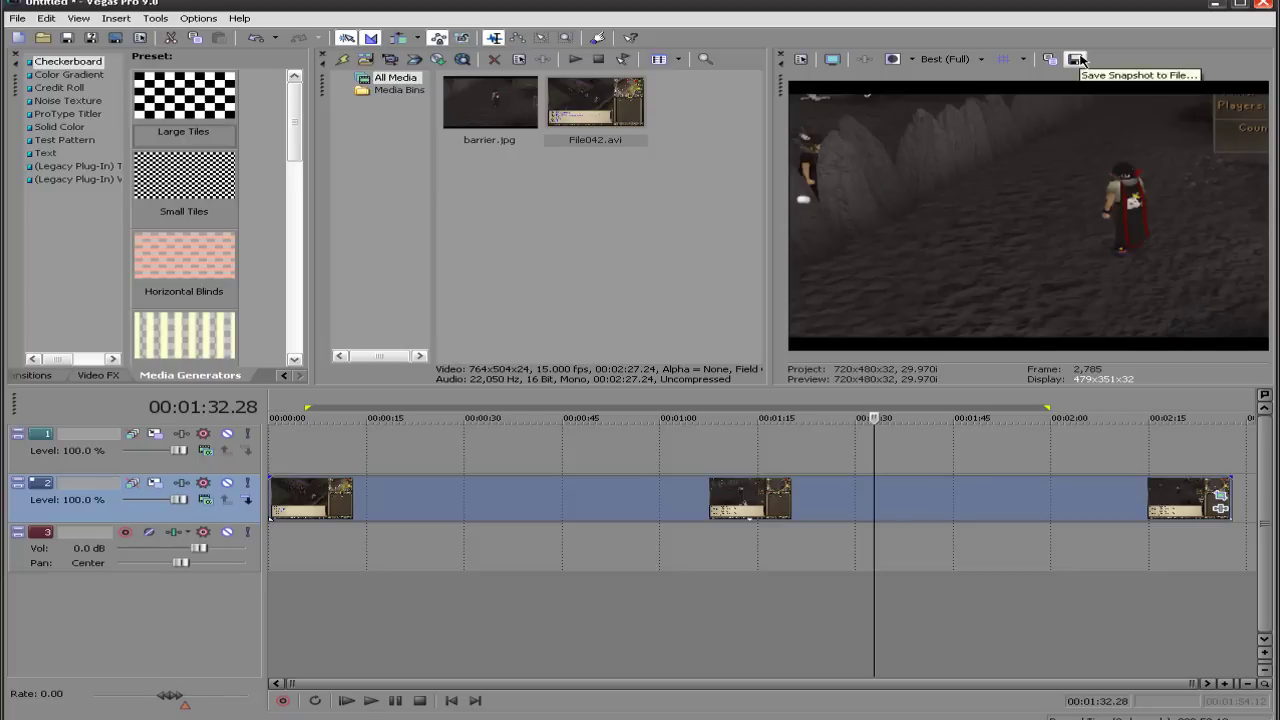
Toggle preview quality between Best (Full) and Draft (Quarter), cancelling a first snapshot attempt
click(967, 61)
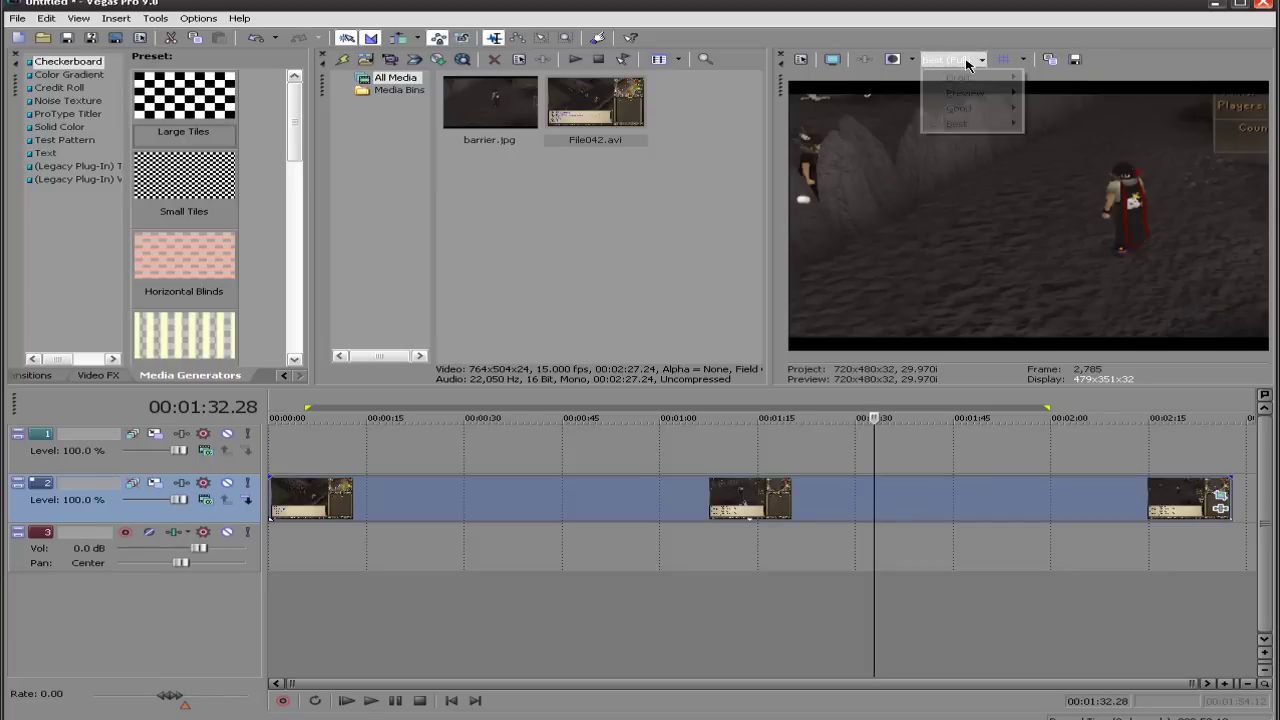
mouse_move(972, 124)
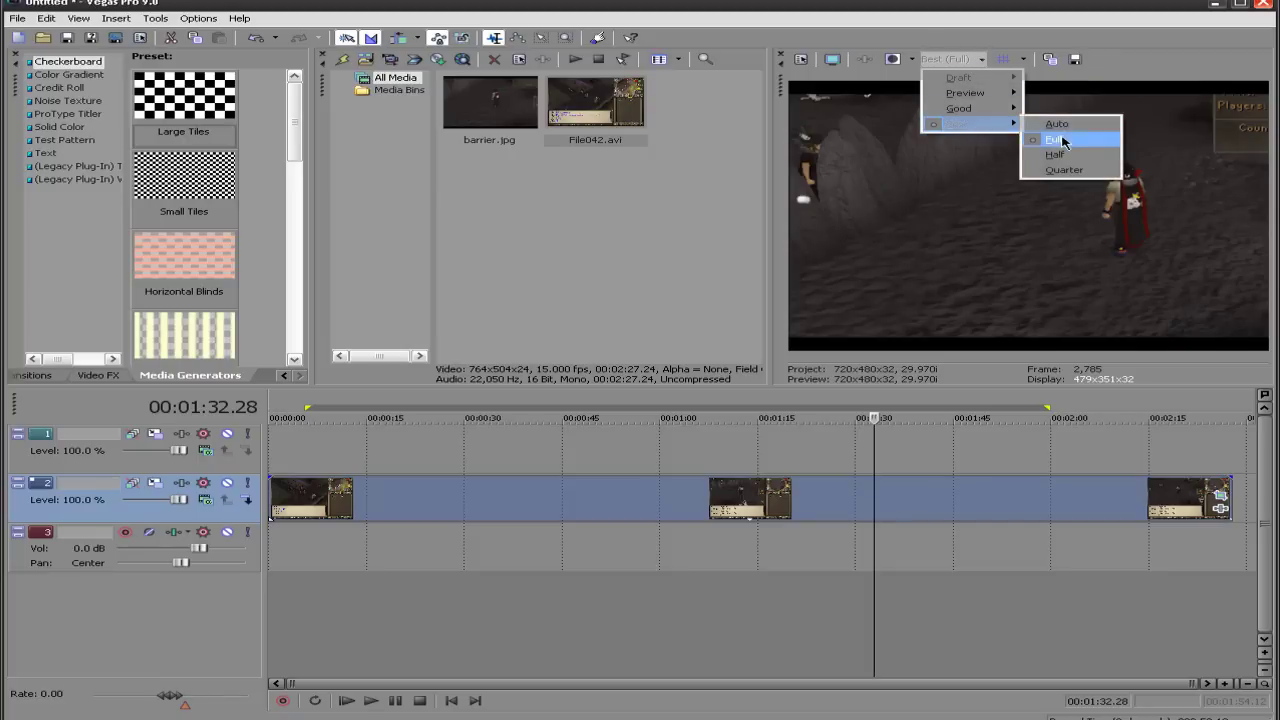
click(1062, 141)
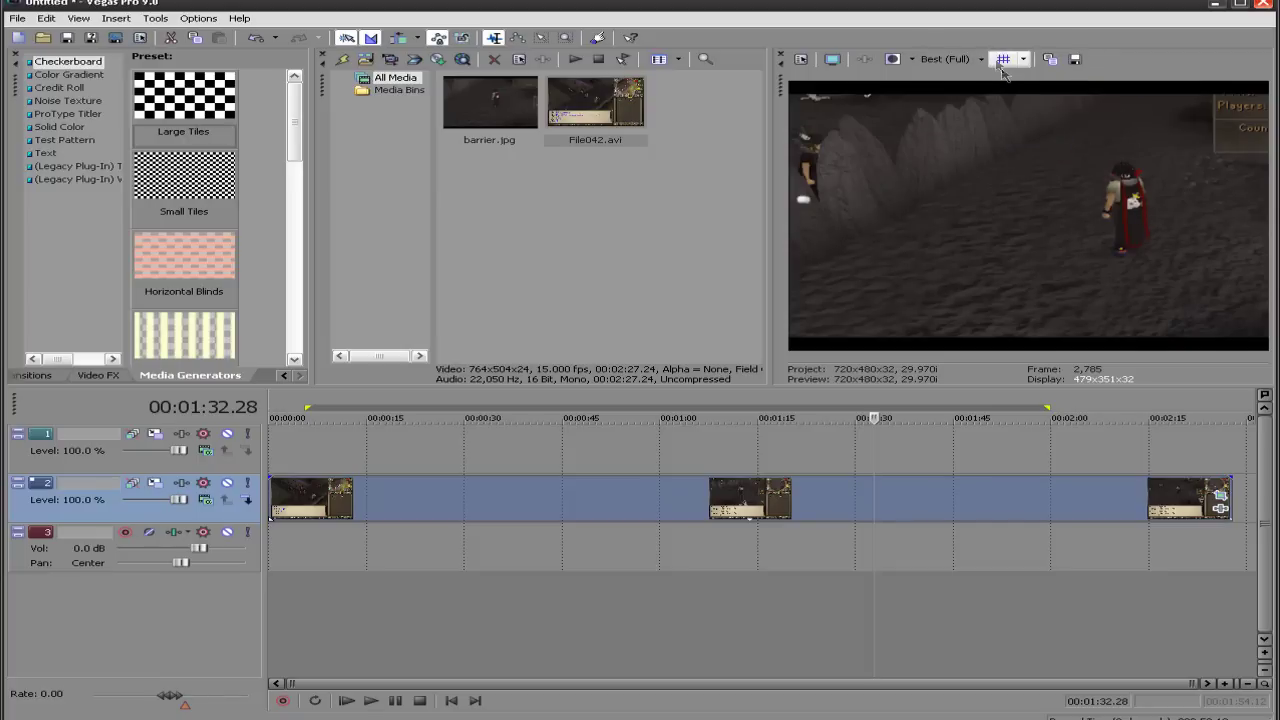
click(968, 60)
mouse_move(990, 77)
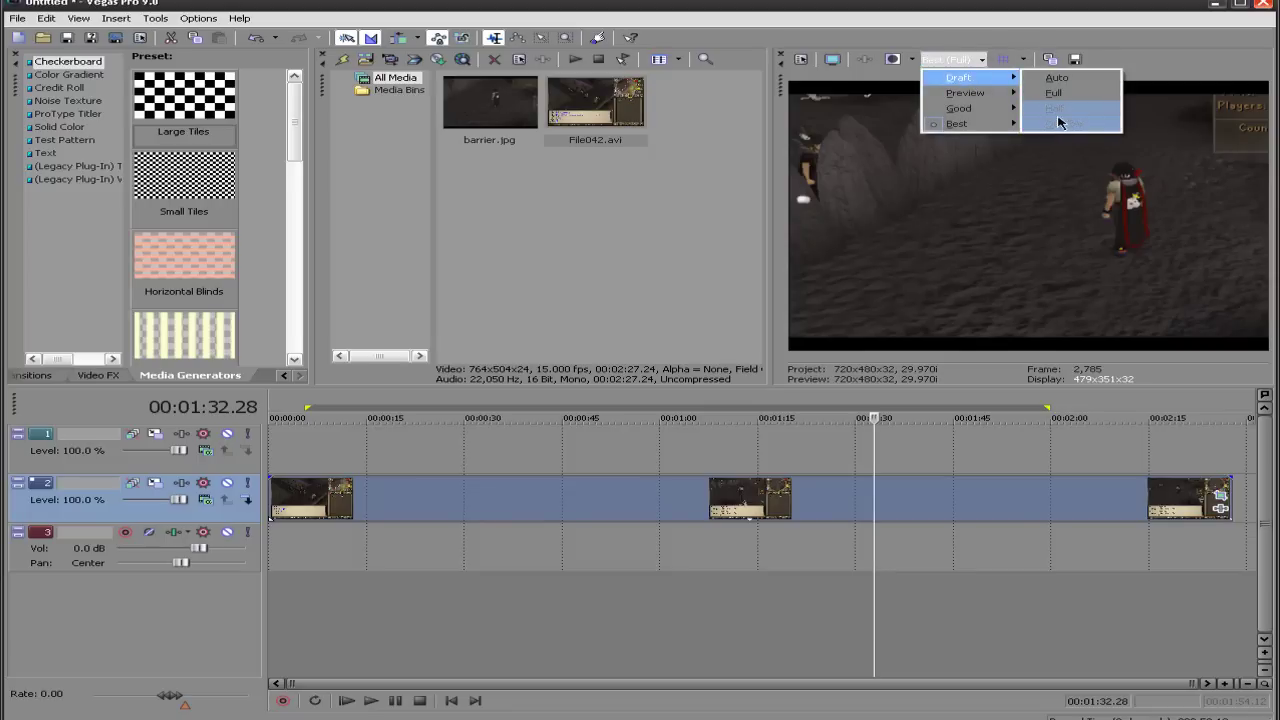
click(1060, 123)
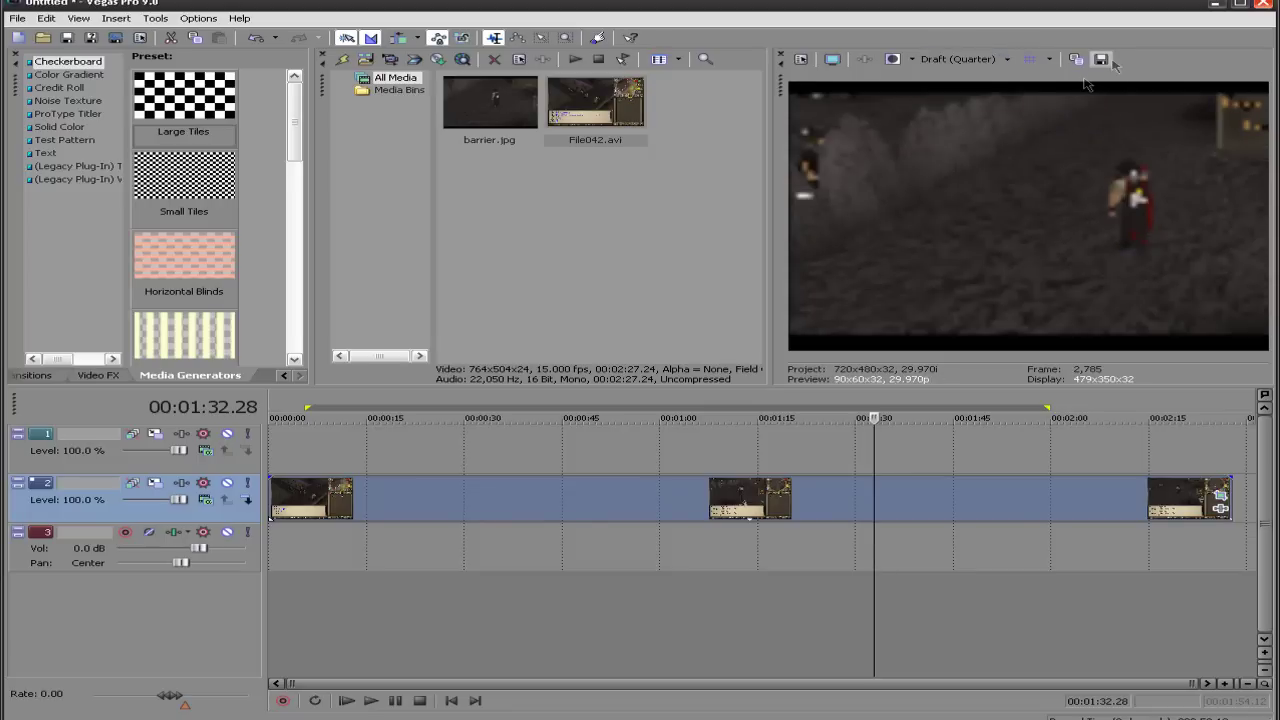
click(1102, 60)
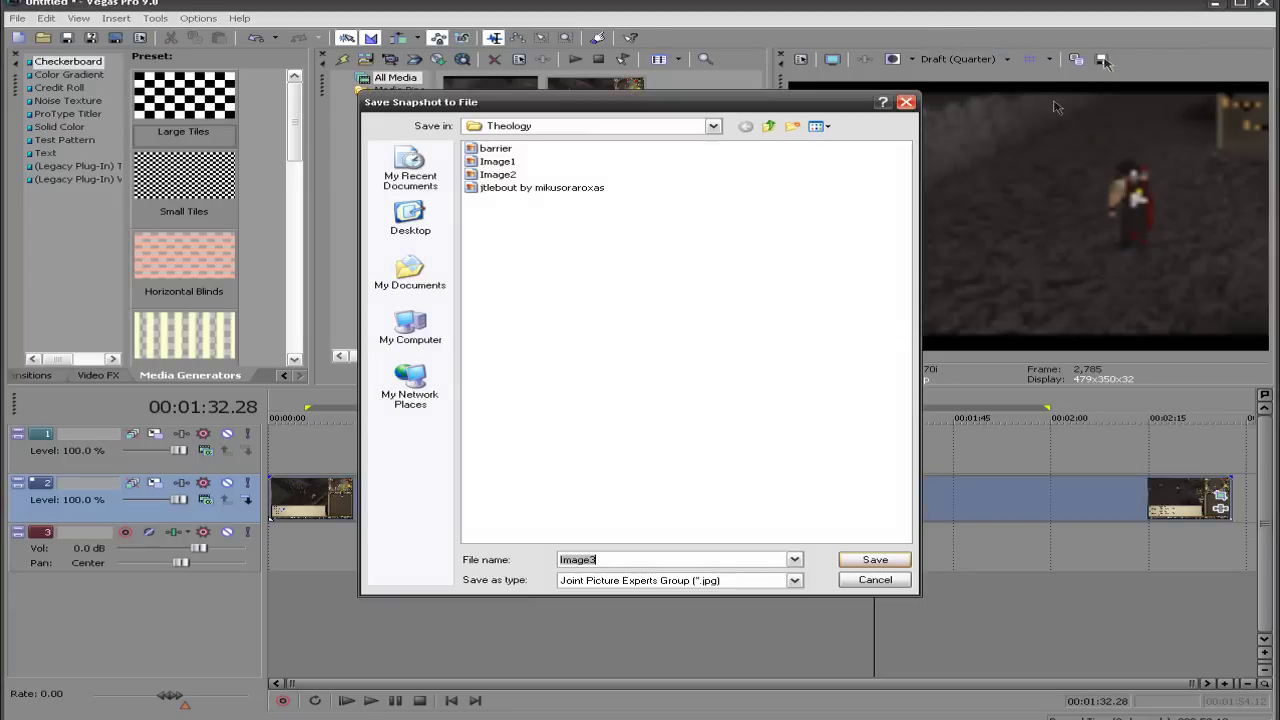
click(865, 578)
Set preview quality to Best (Full) and save the frame snapshot as 'barrier ex'
click(968, 60)
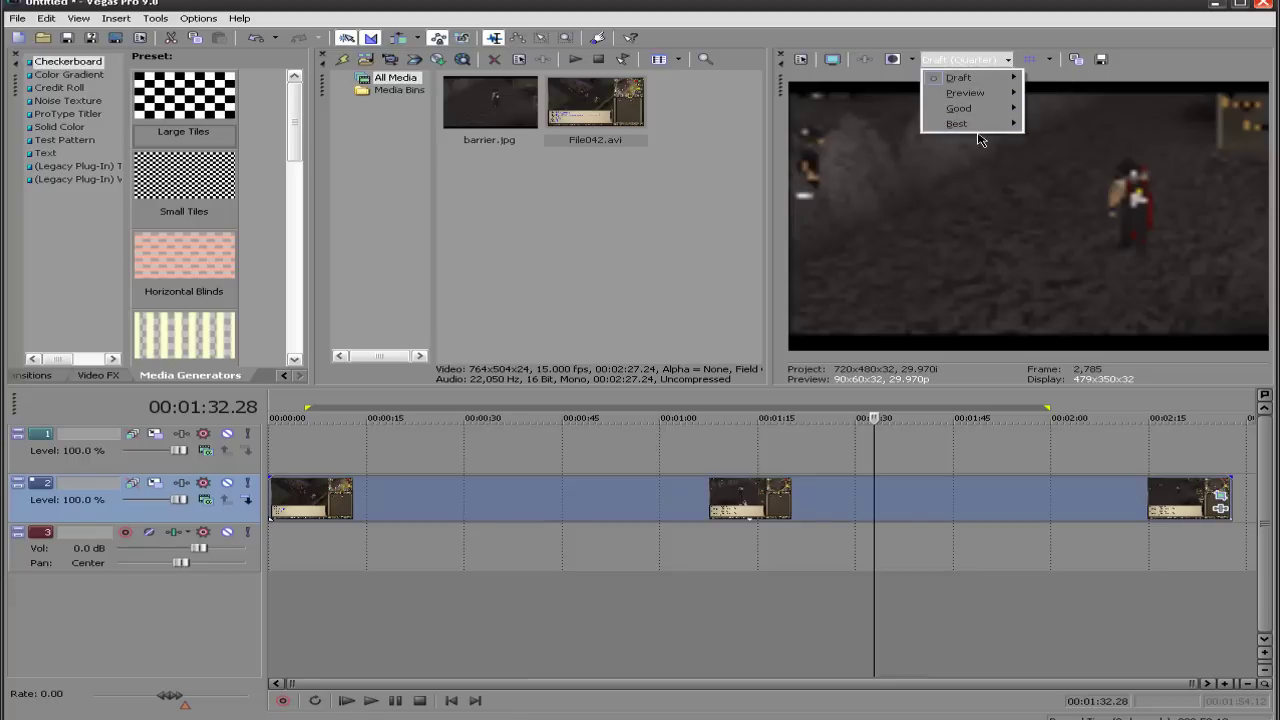
click(1040, 137)
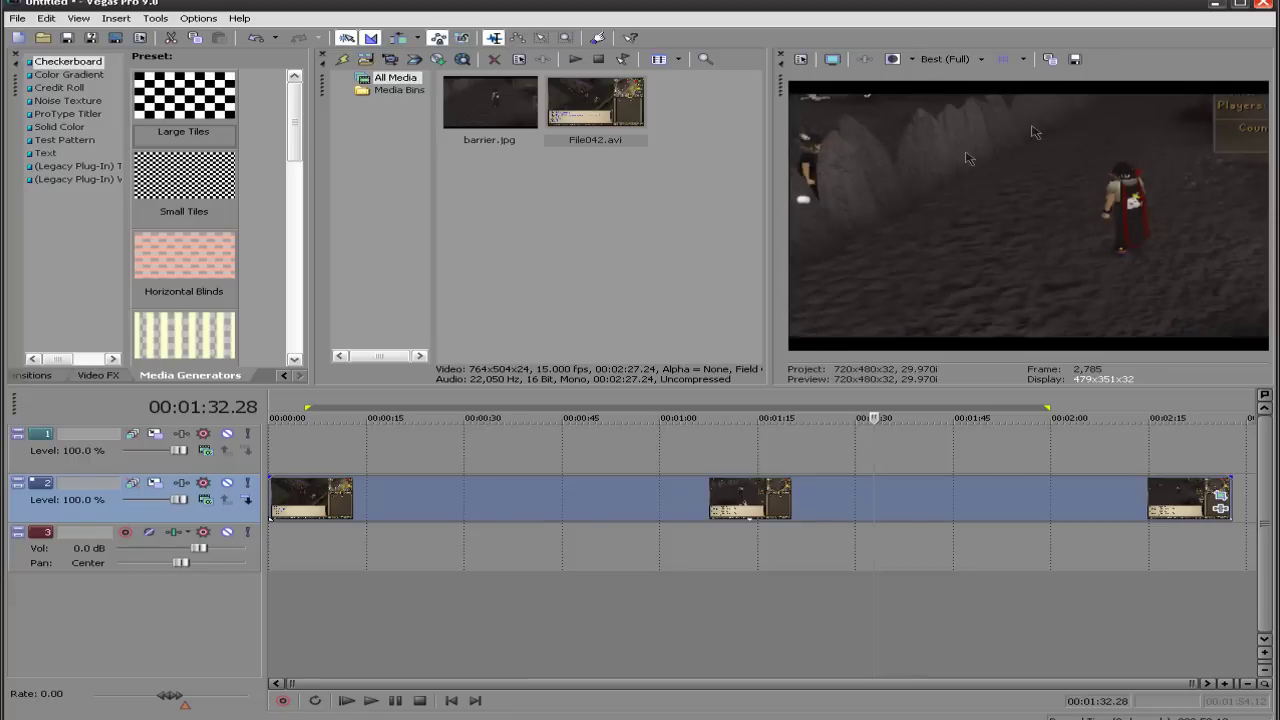
click(1074, 61)
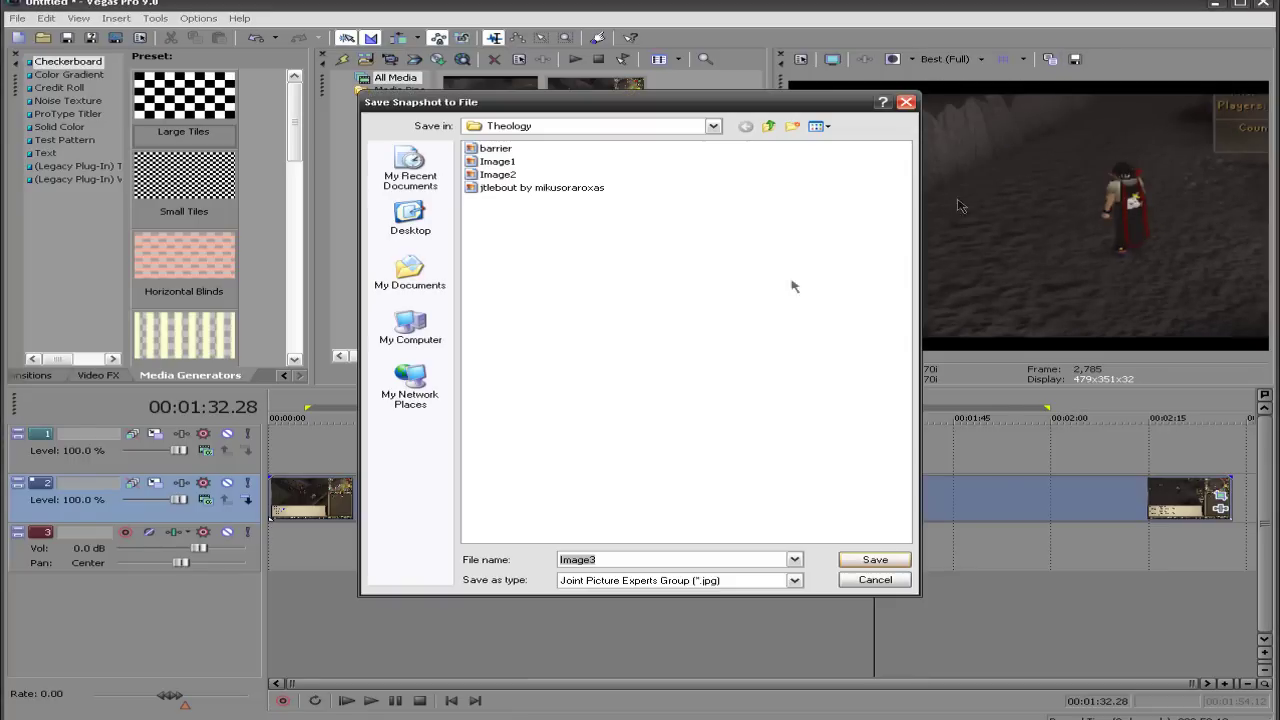
text(ba)
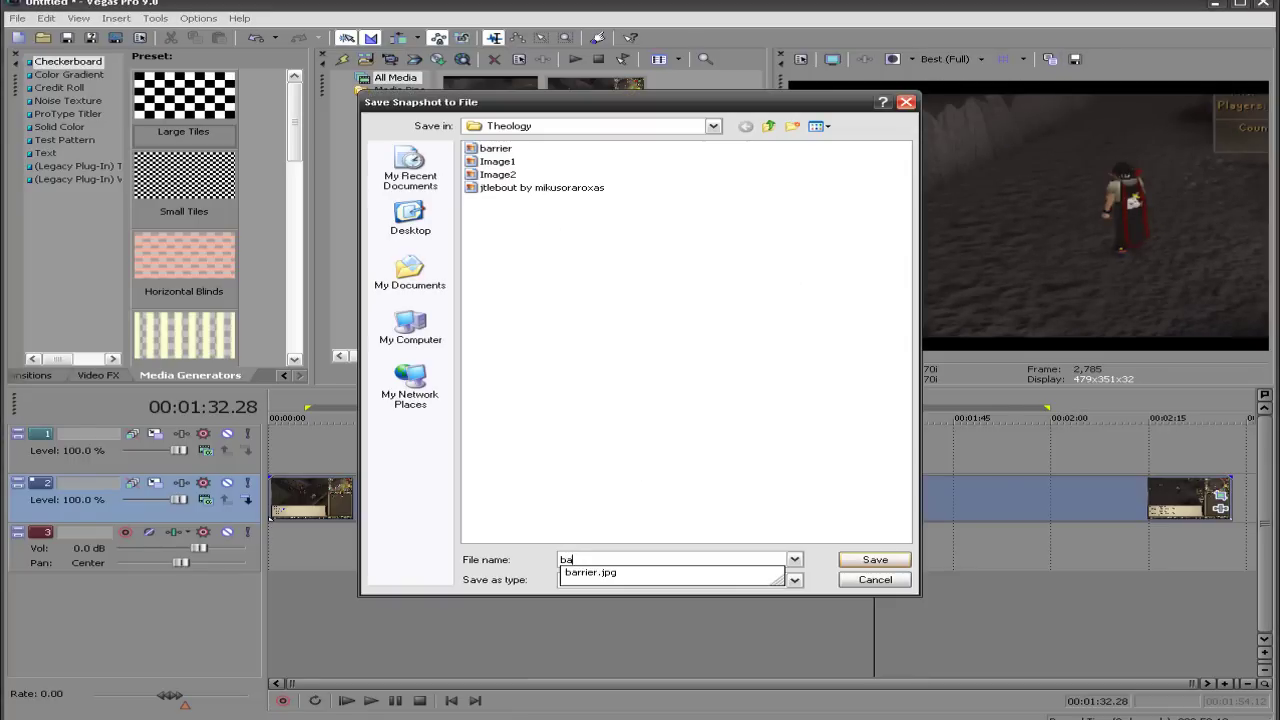
text(rrier ex)
key(Return)
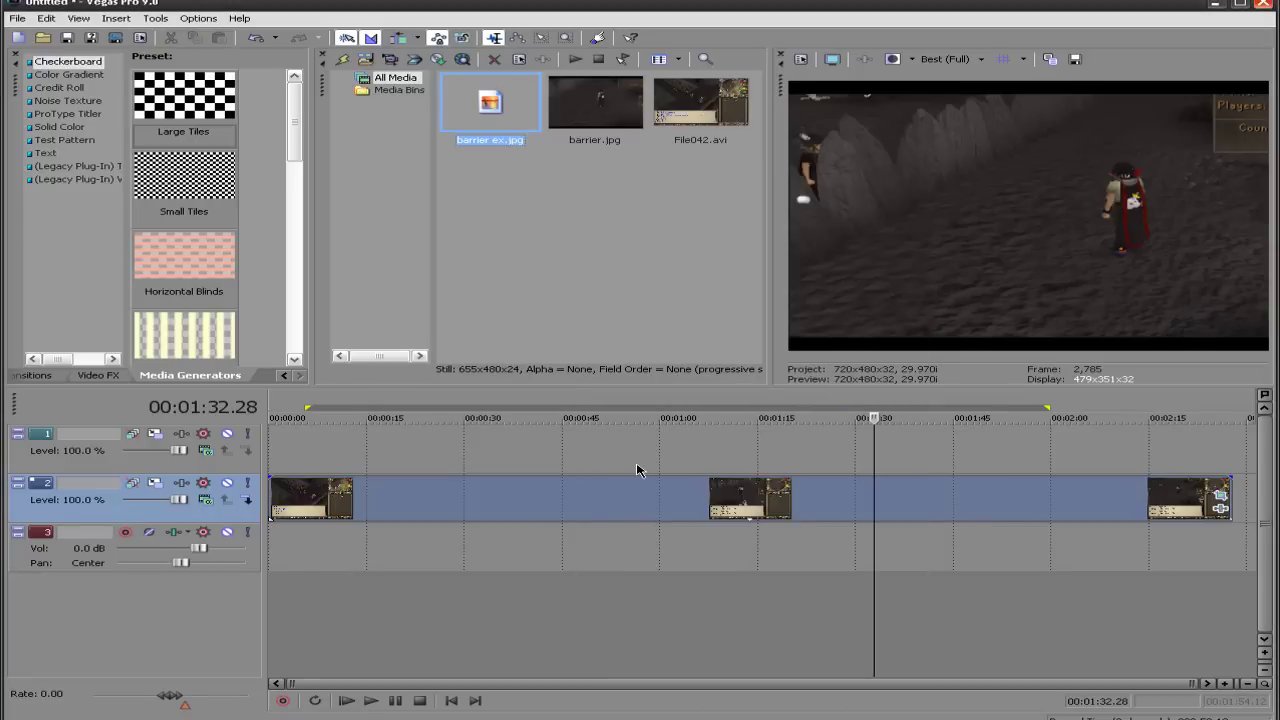
Play from about 1:49 and split the gameplay near 2:00 and again at 2:07
click(925, 500)
click(980, 500)
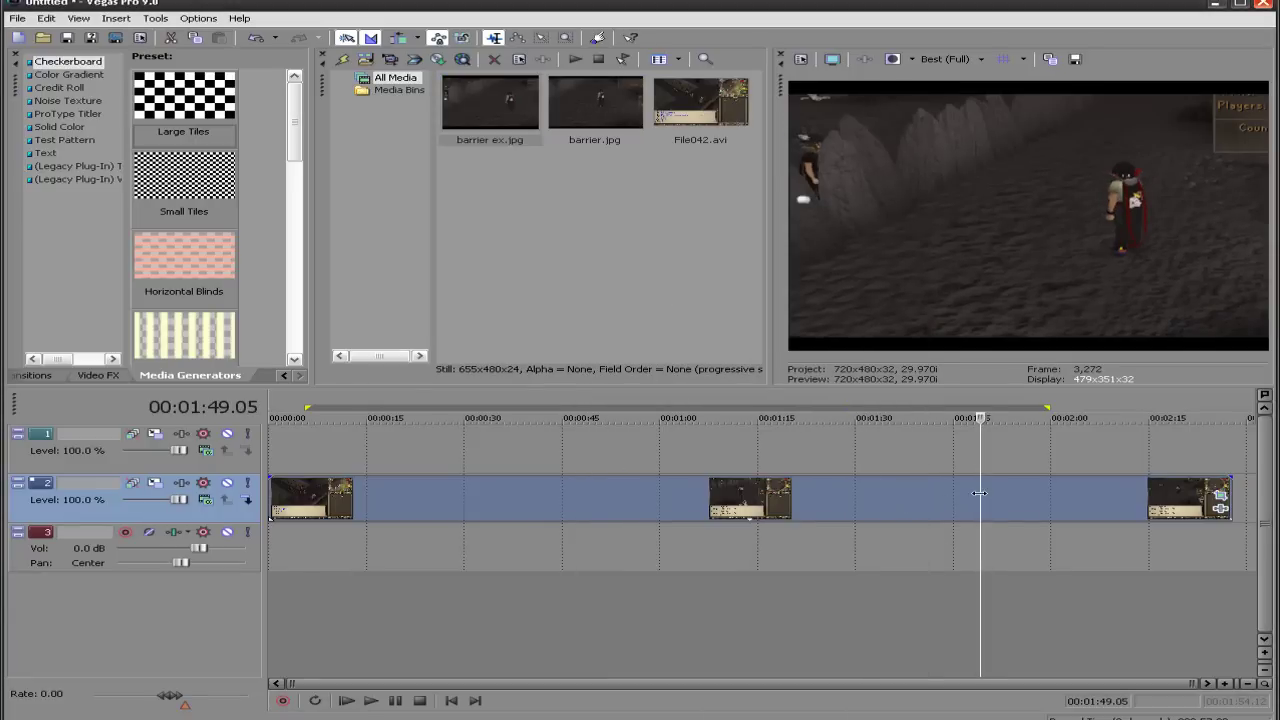
key(space)
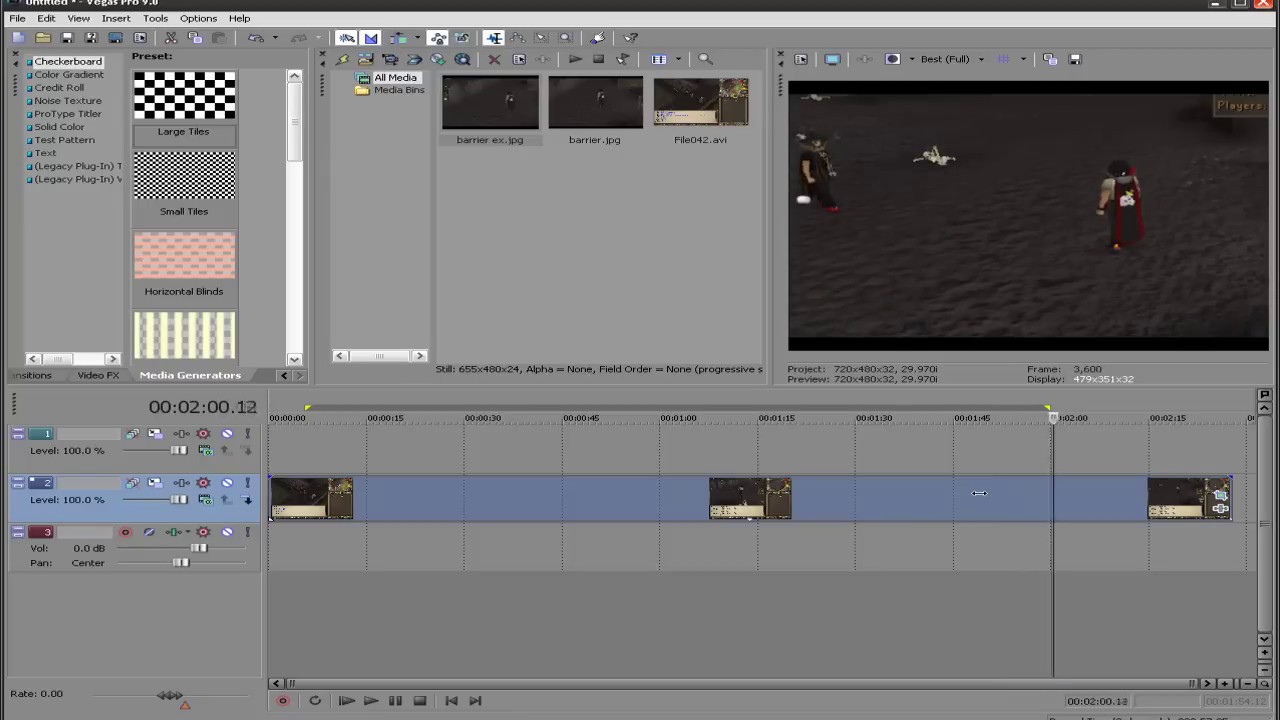
key(j)
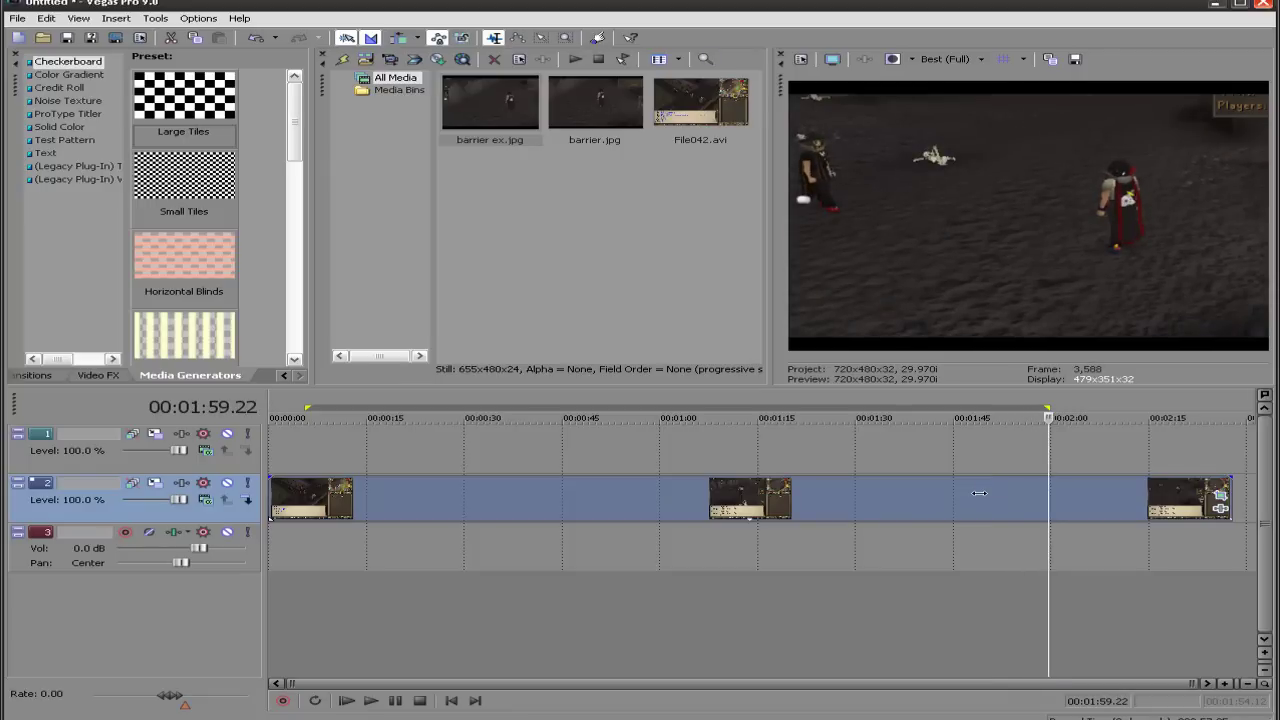
key(ctrl+z)
key(l)
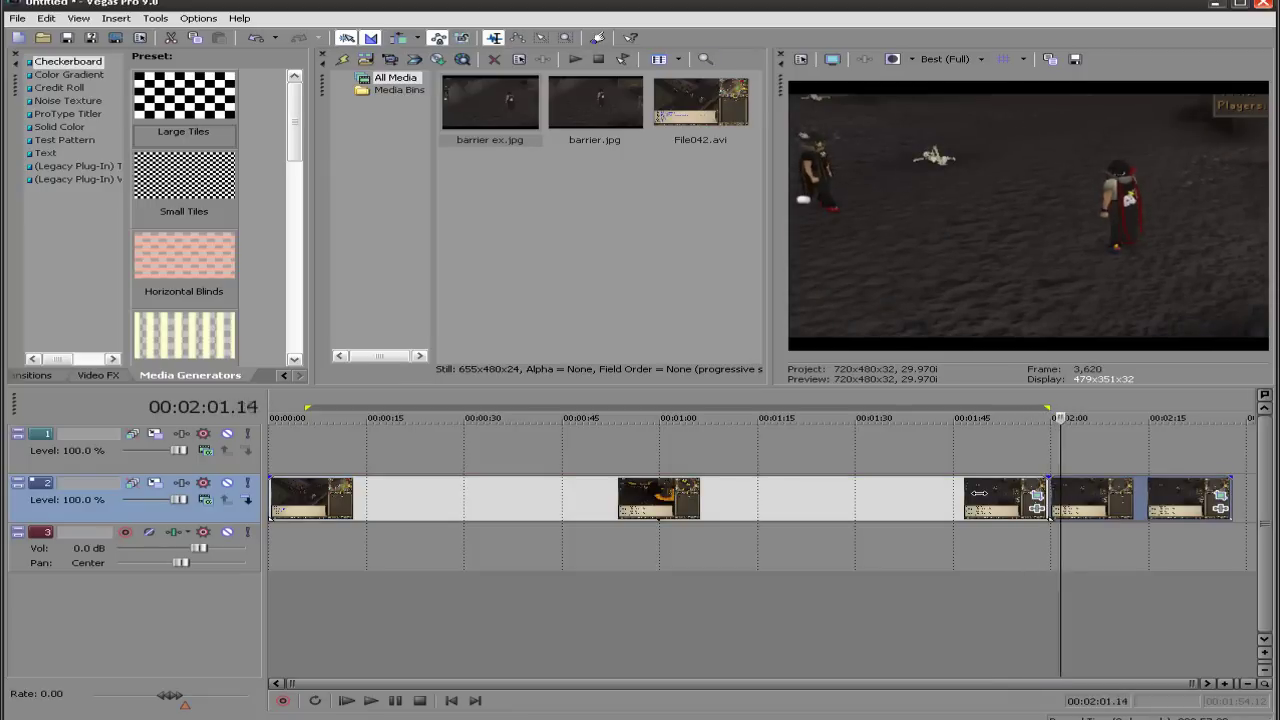
key(s)
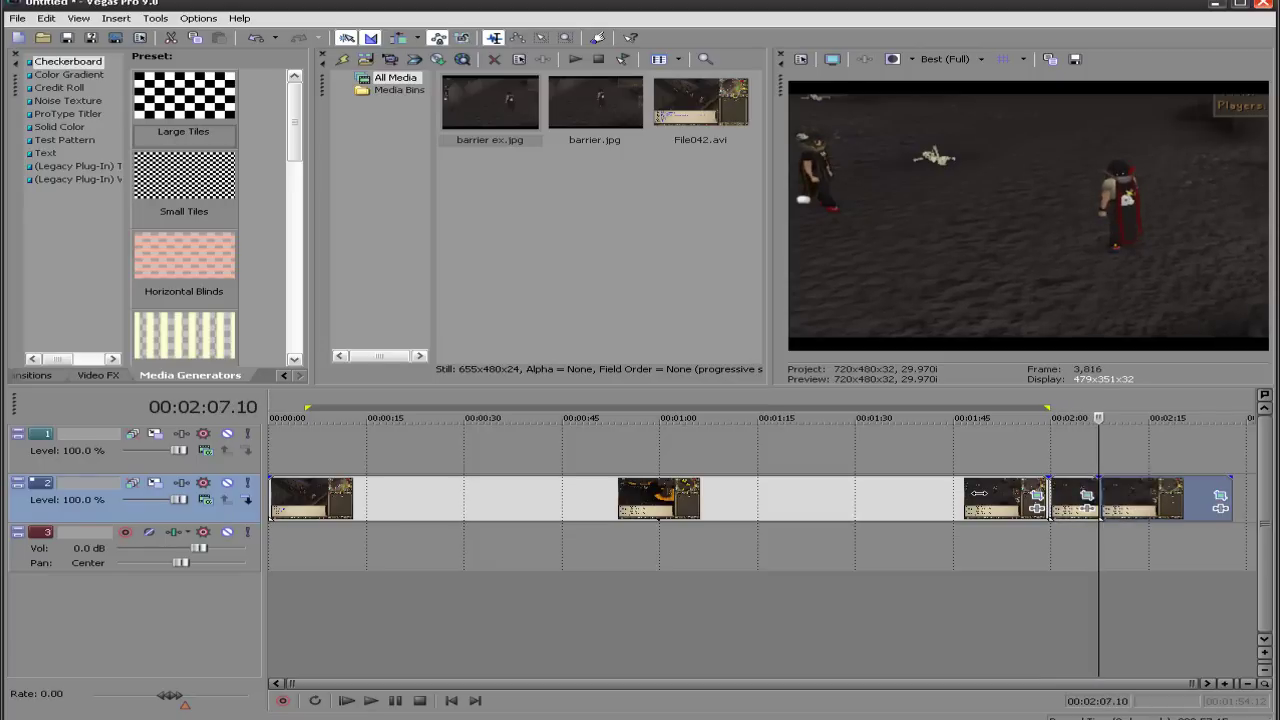
Delete the unwanted events, move the 7-second piece to 00:00:00, and add barrier ex.jpg on top
click(957, 497)
key(Delete)
click(1178, 497)
key(Delete)
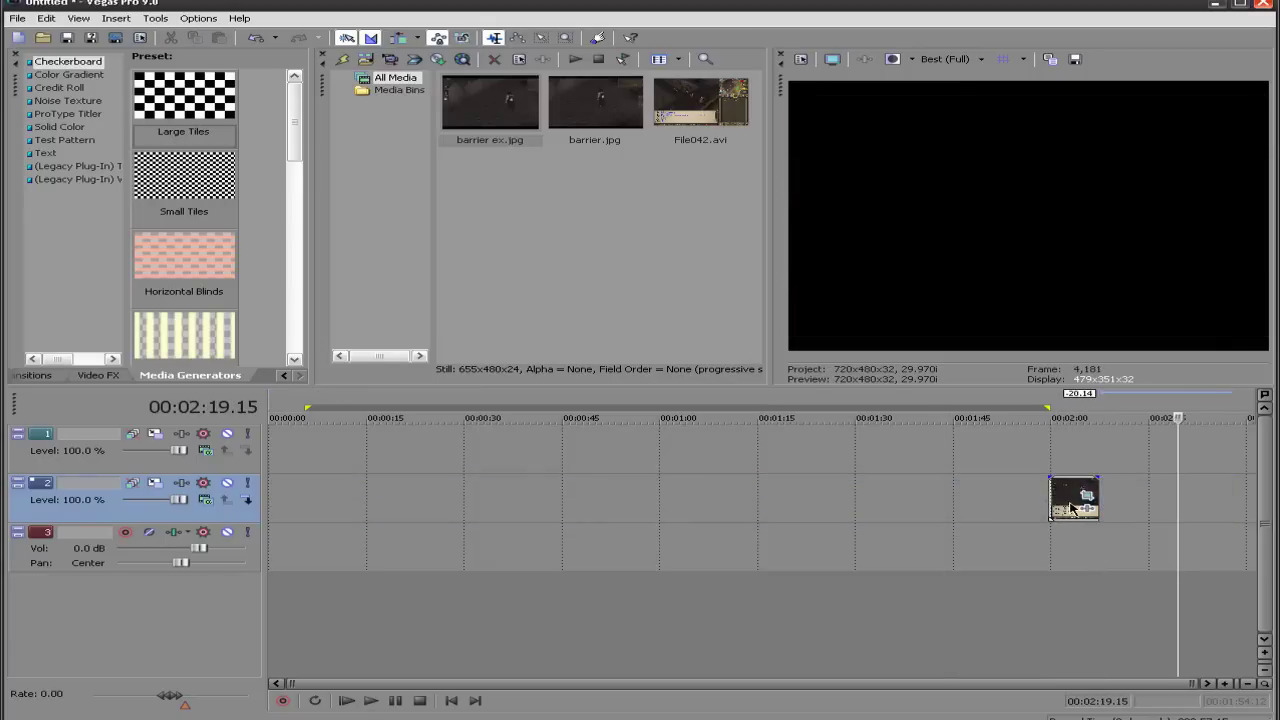
drag(1071, 508, 292, 508)
key(Home)
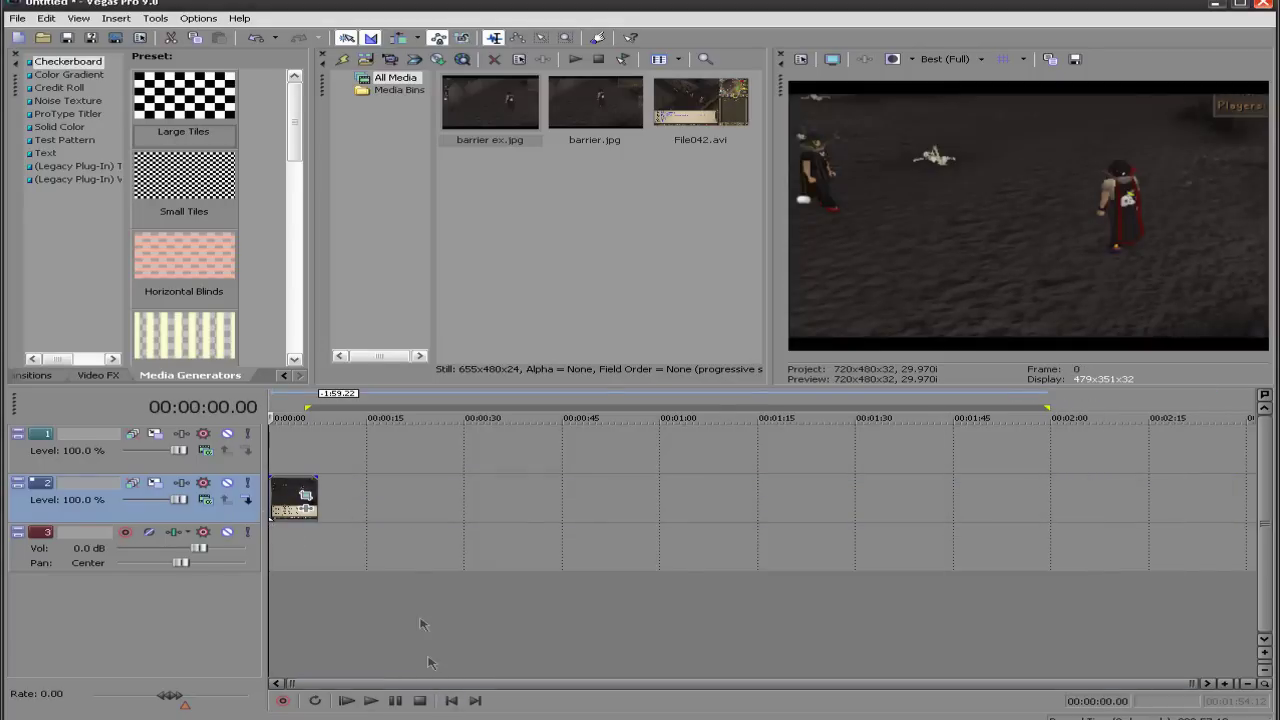
scroll(409, 569, up, 6)
drag(500, 126, 290, 450)
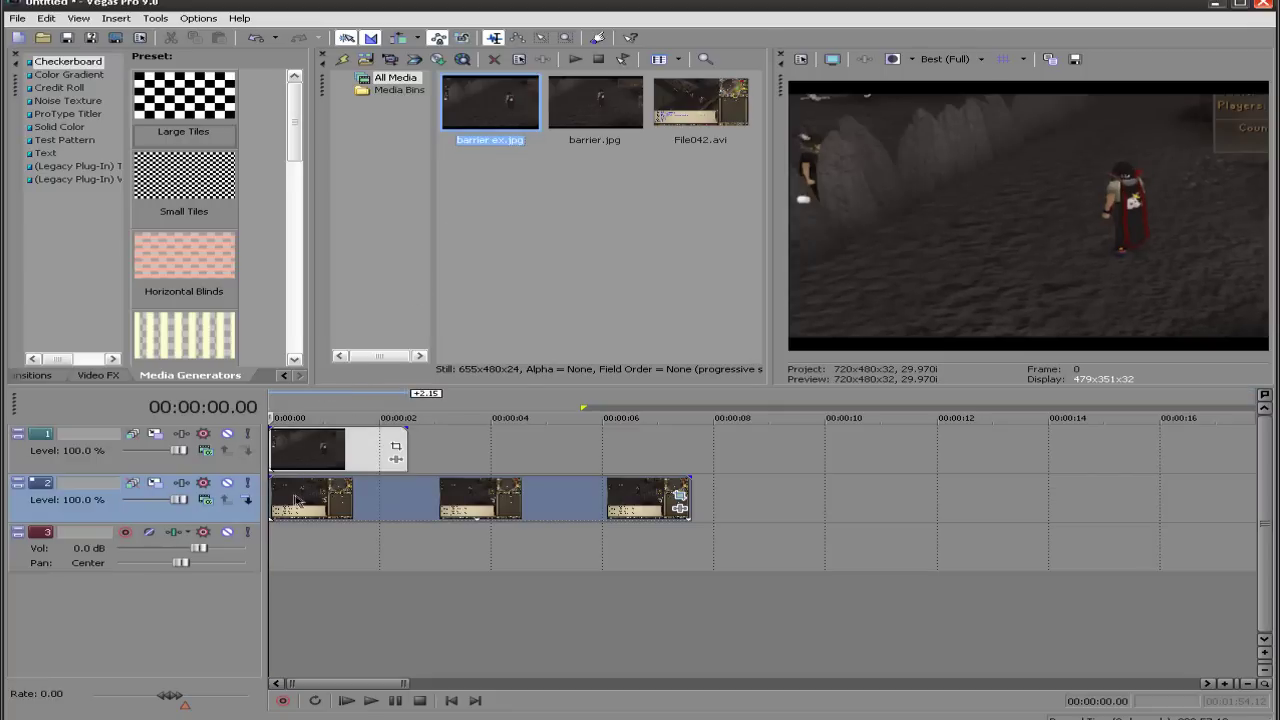
Solo the top track and then the second track to preview the barrier and the game clips' gaps
click(284, 456)
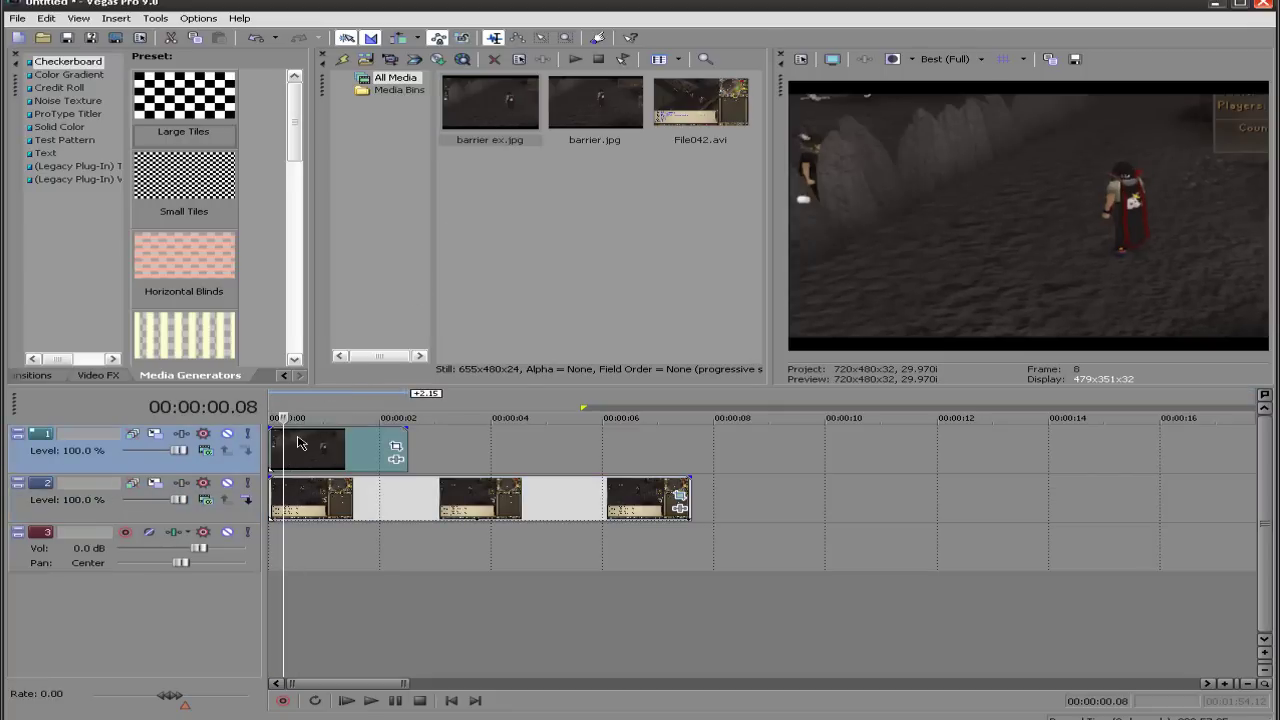
click(248, 434)
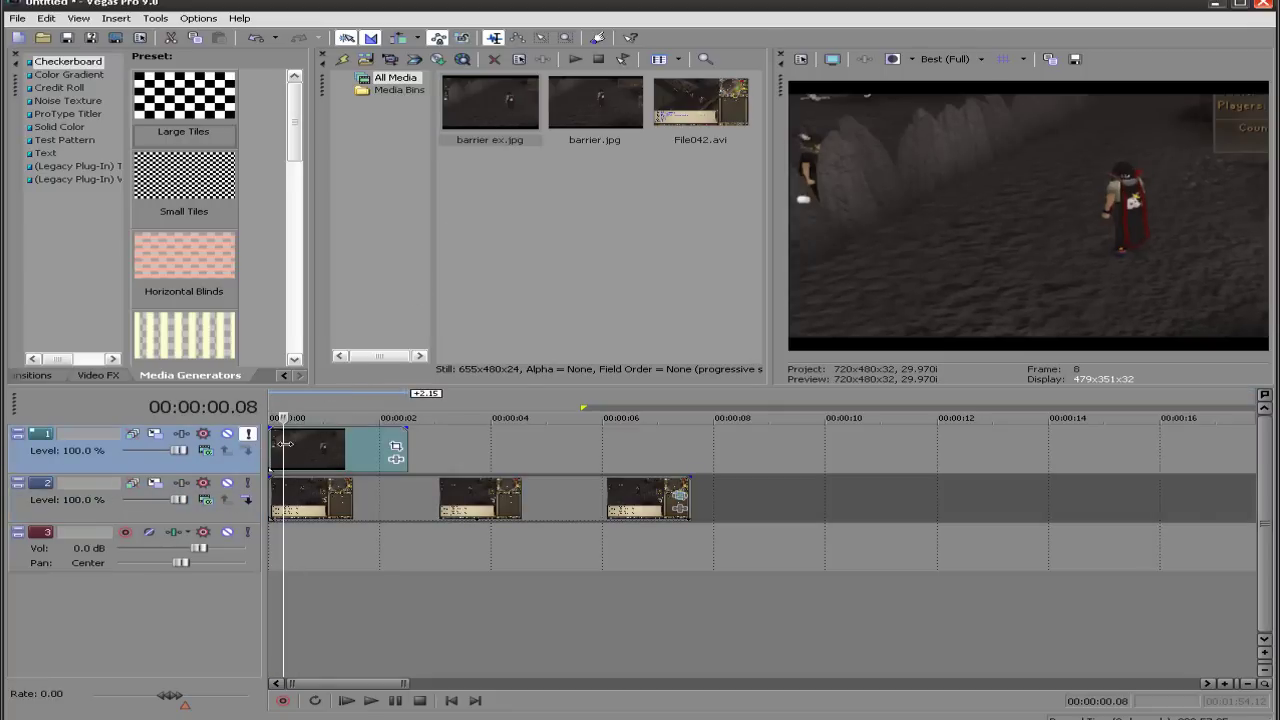
click(324, 448)
click(352, 447)
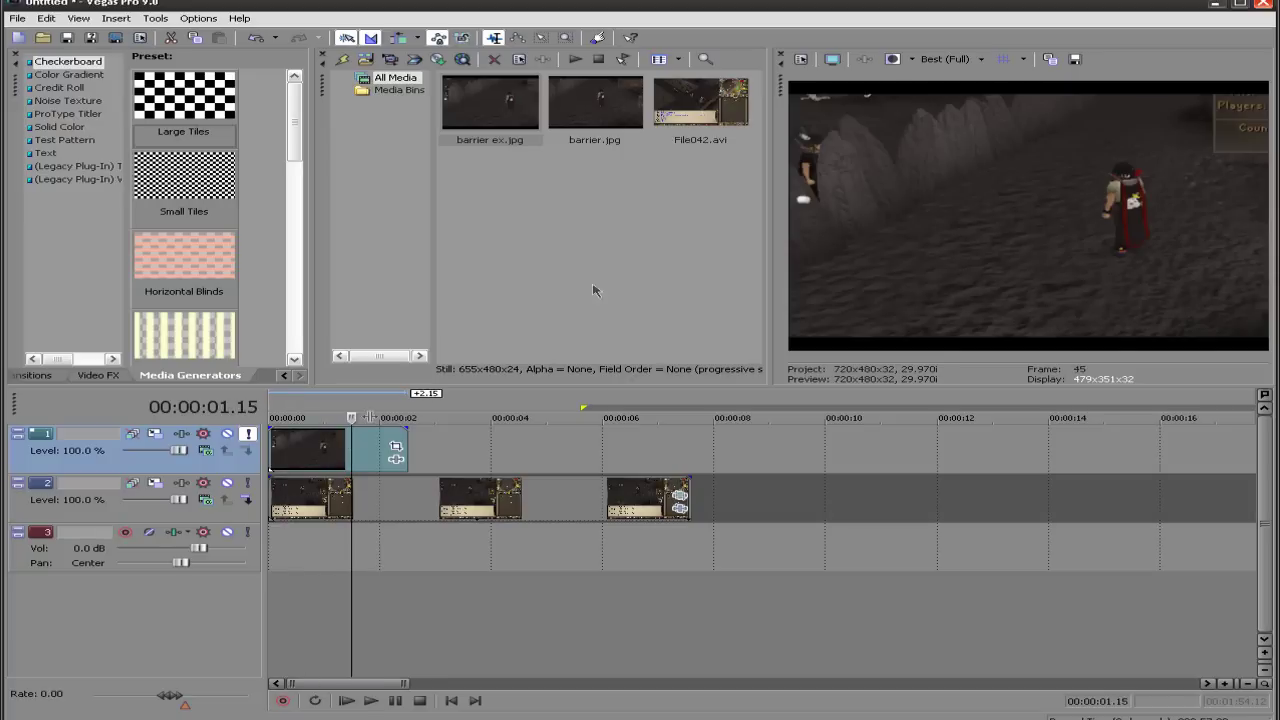
click(248, 434)
click(248, 483)
click(308, 490)
key(Left)
key(Left)
key(Left)
key(Left)
key(Left)
key(Left)
key(Left)
key(Left)
key(Left)
key(Left)
key(Left)
key(Left)
key(Left)
key(Left)
key(Left)
key(Left)
key(Left)
key(Left)
key(Left)
key(Left)
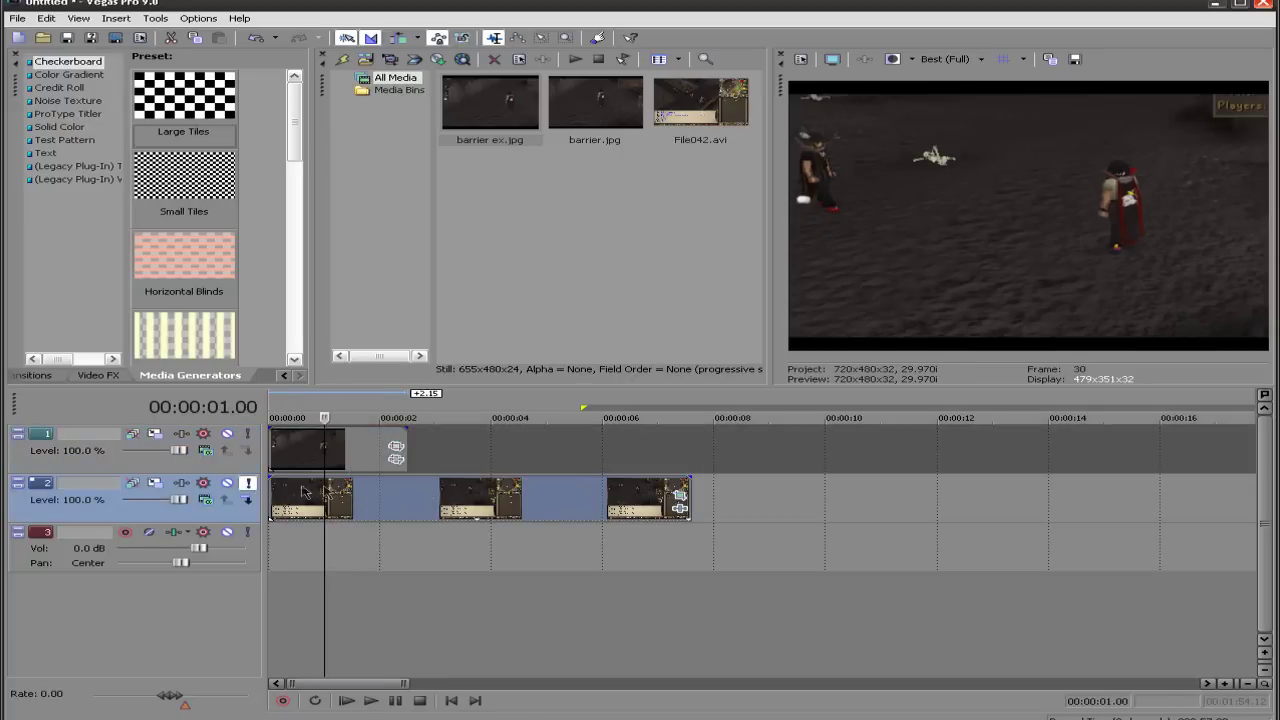
click(457, 487)
click(536, 487)
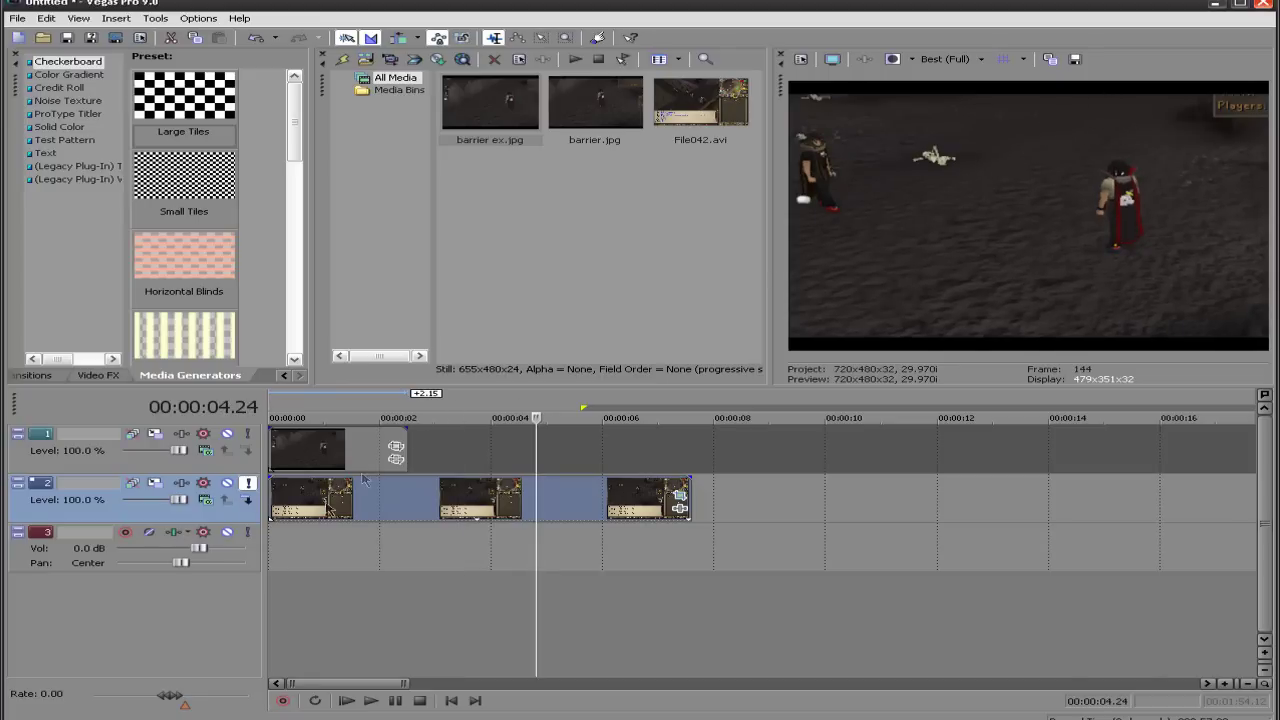
Move the three game clips onto track 1 at 00:00:06 and open barrier ex's Pan/Crop
click(312, 448)
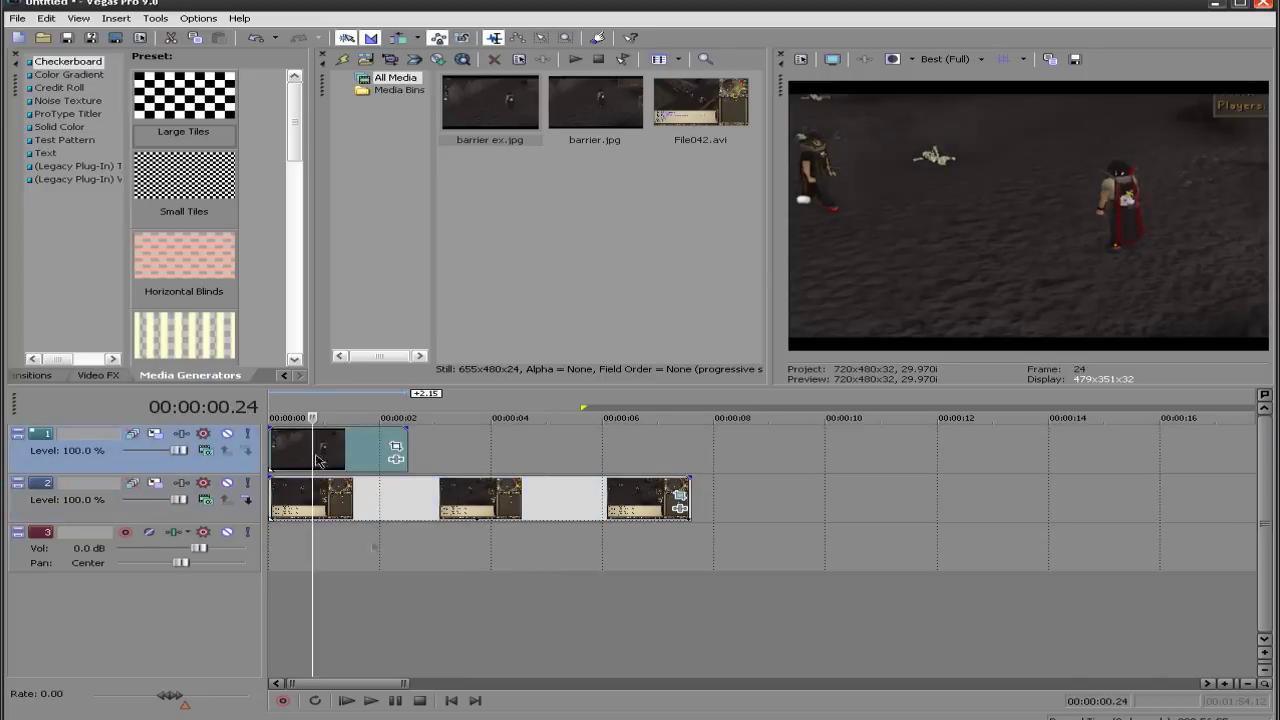
click(451, 700)
drag(365, 487, 698, 448)
click(313, 456)
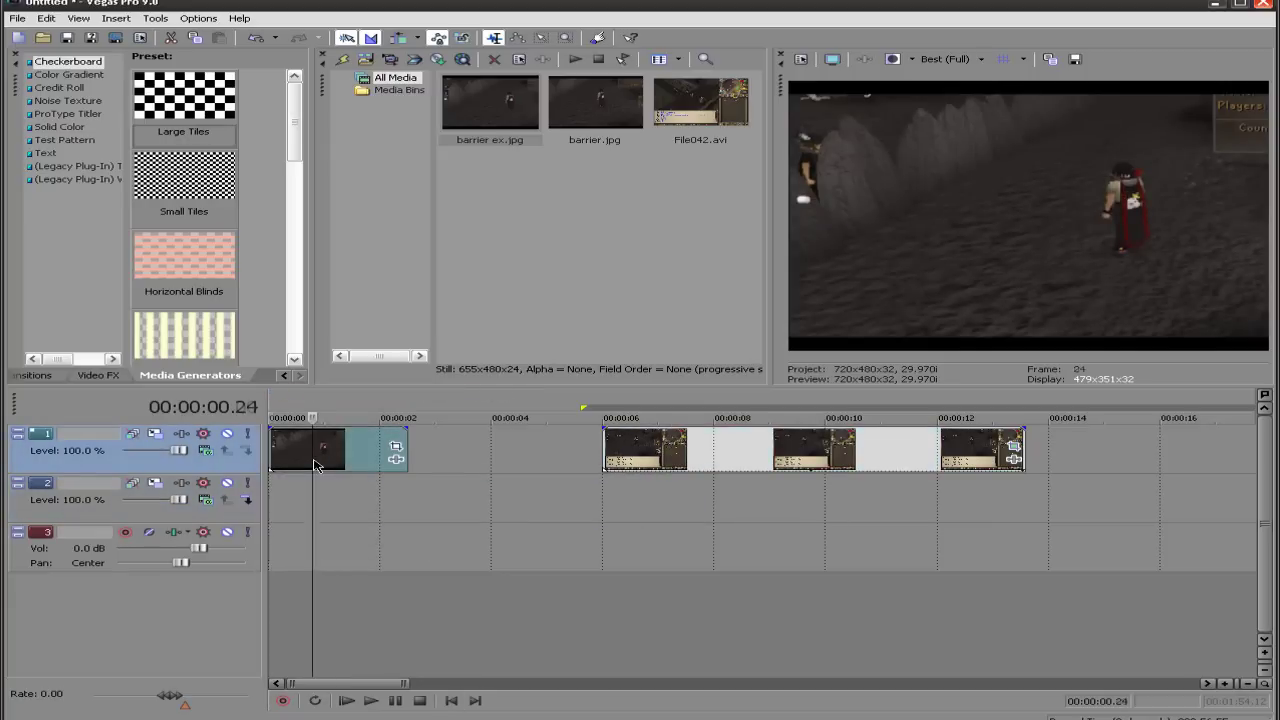
click(396, 450)
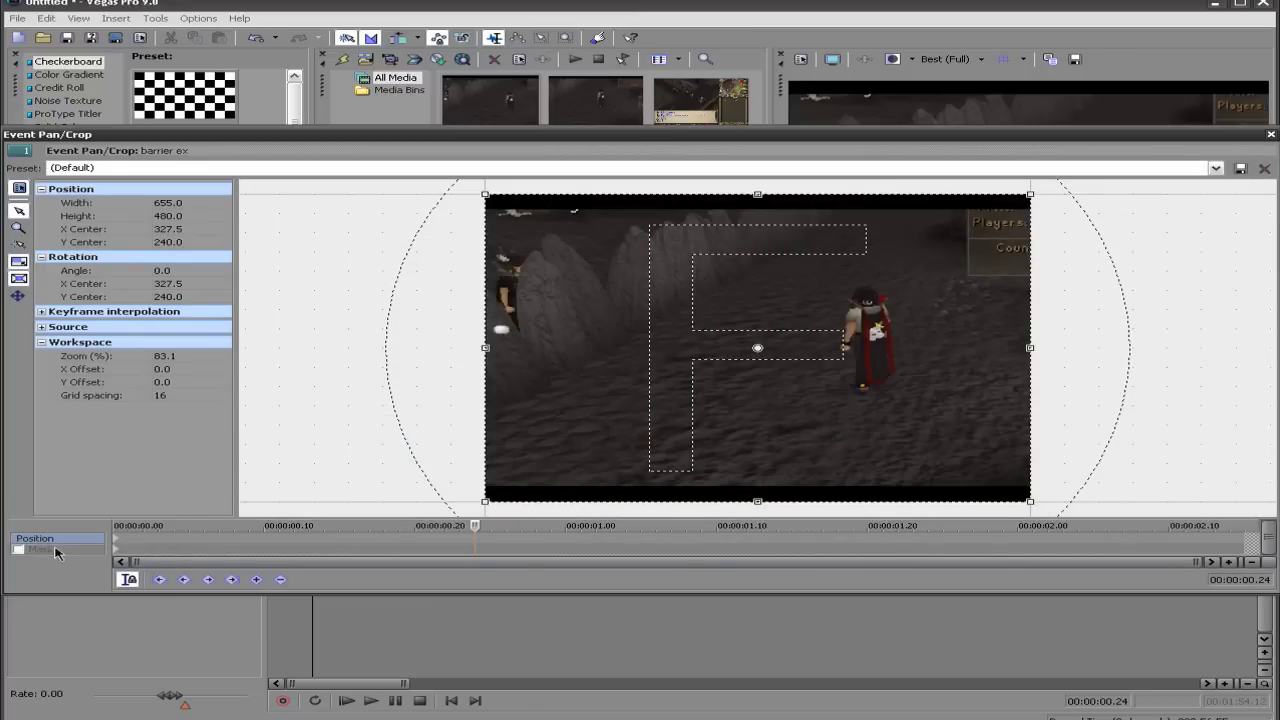
Enable Mask on barrier ex and place the first mask point at X 0.2, Y 150.3
click(18, 553)
click(115, 553)
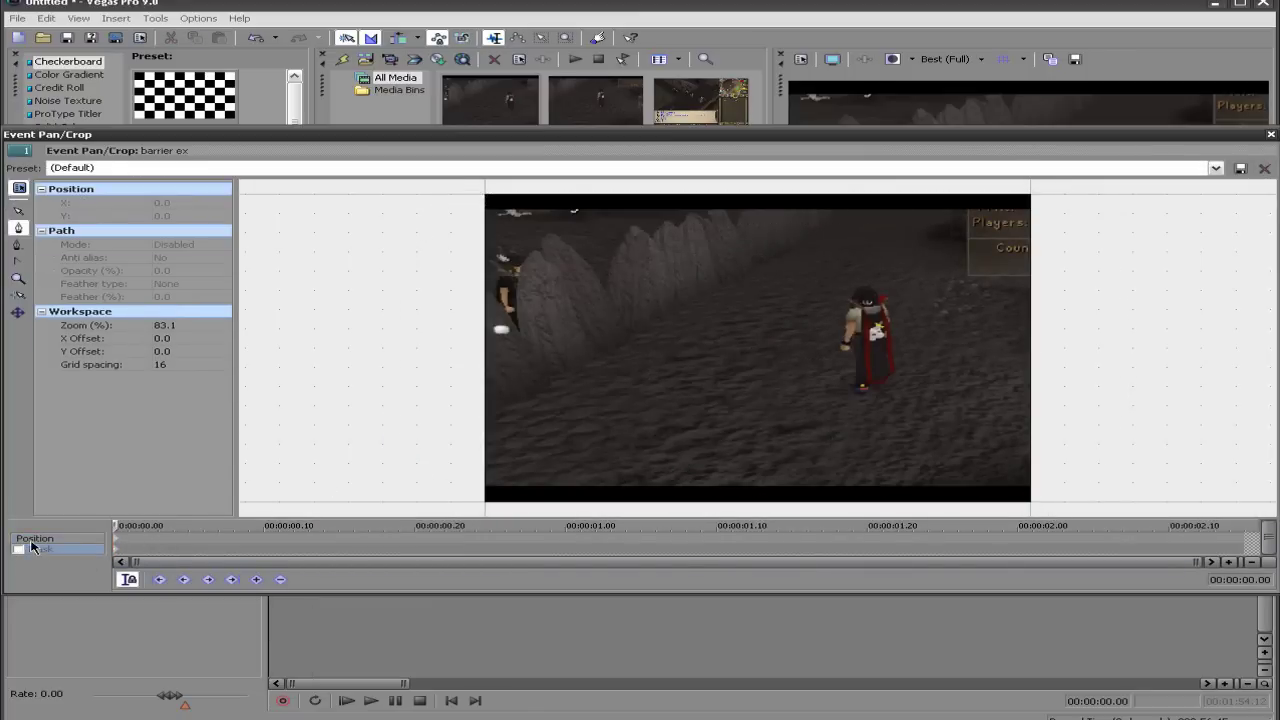
click(18, 550)
scroll(558, 368, up, 2)
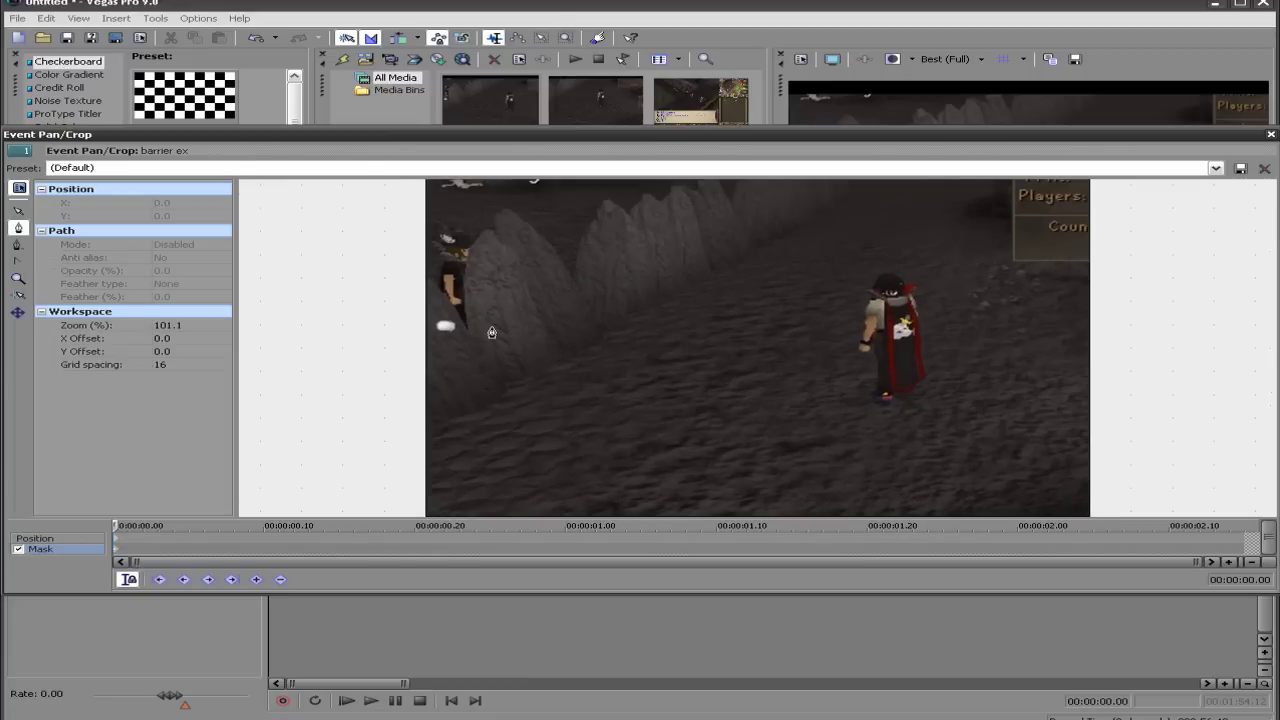
scroll(491, 332, down, 2)
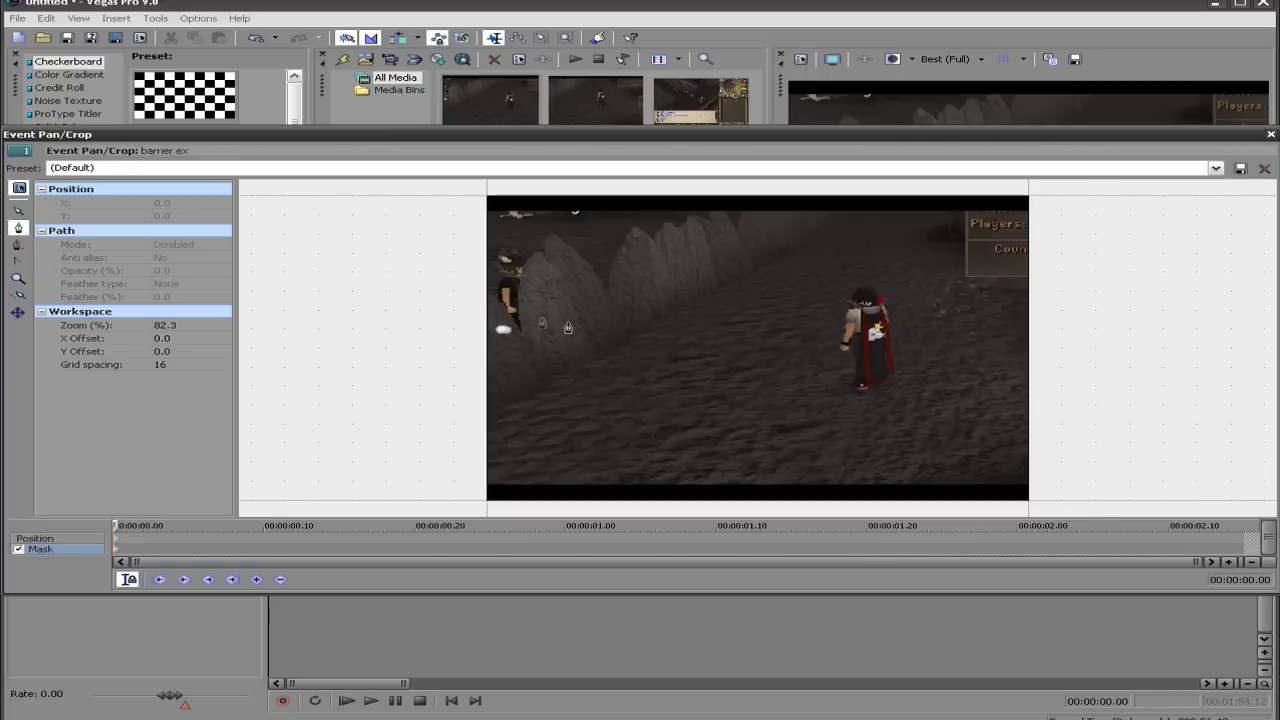
scroll(567, 327, up, 2)
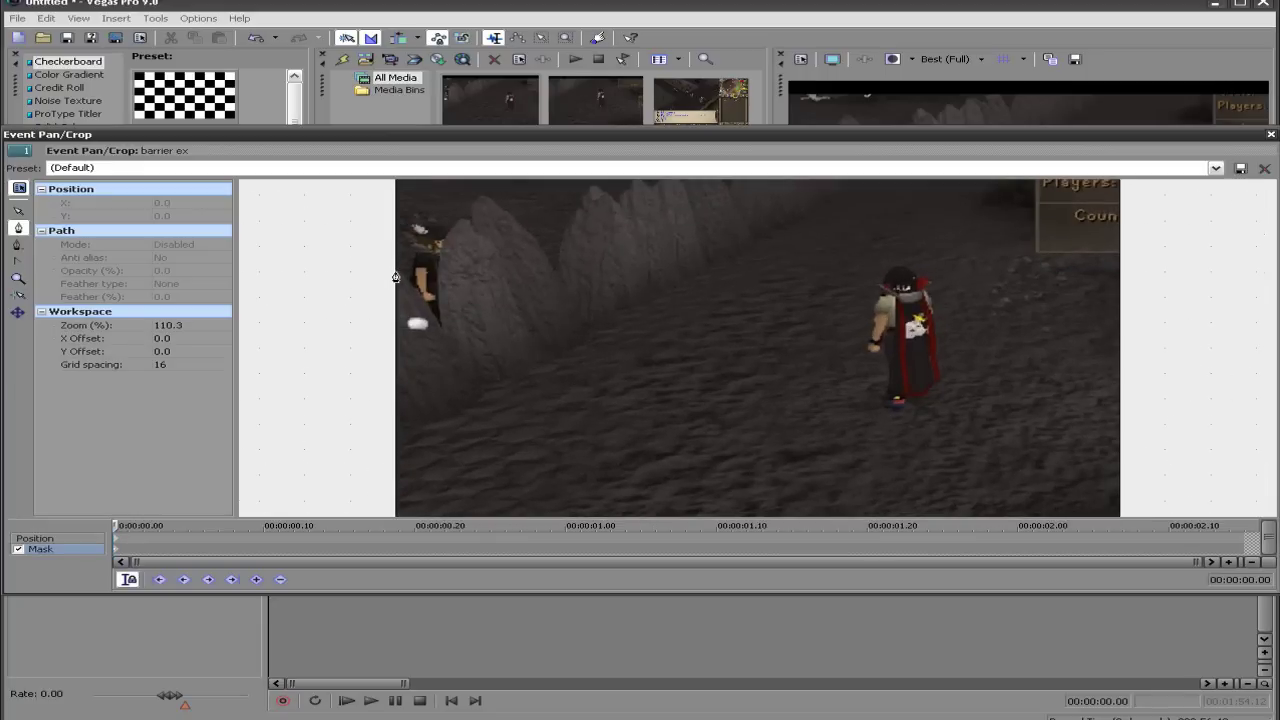
click(396, 277)
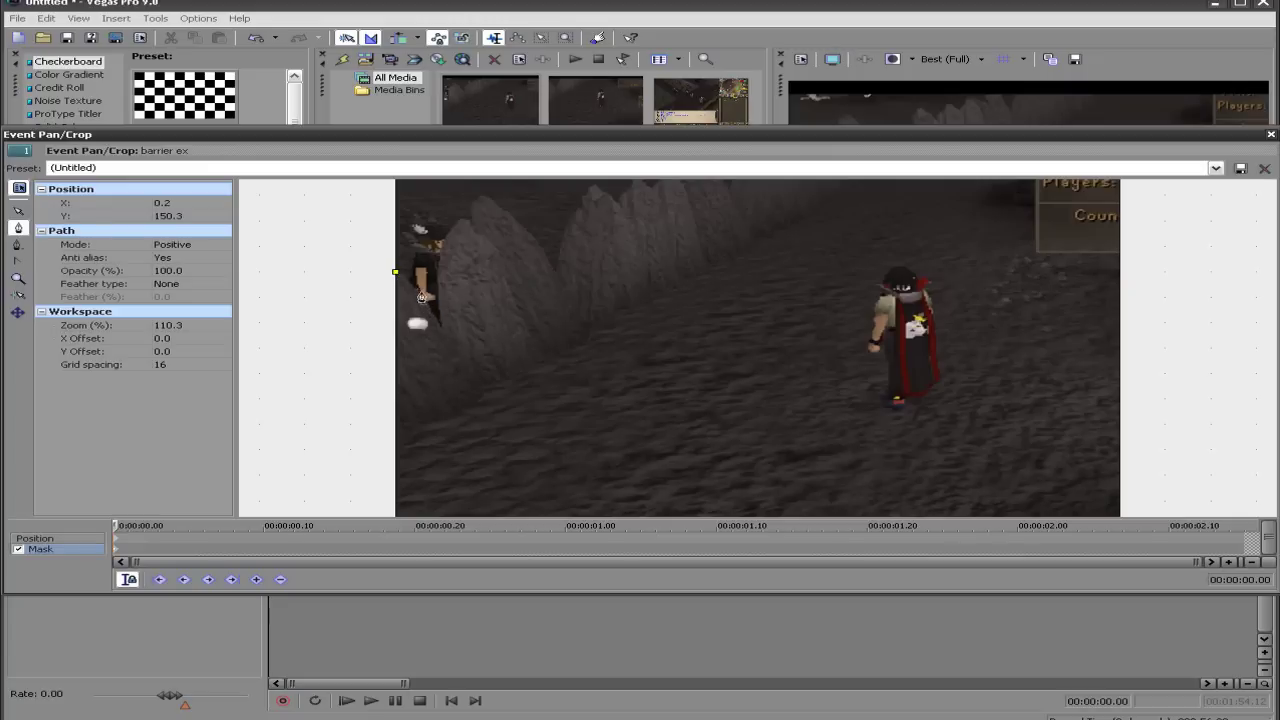
Add mask points from the frame's left edge up the rock wall to the first peak
click(417, 289)
click(439, 325)
click(437, 271)
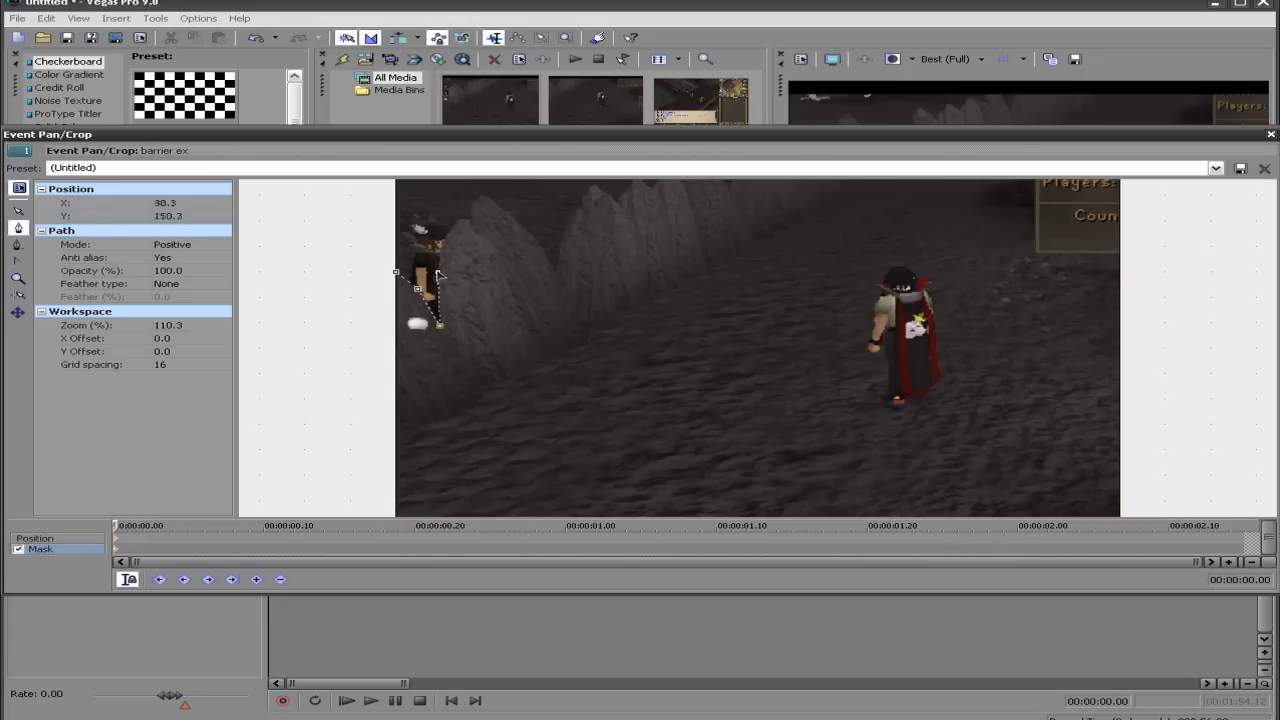
click(471, 231)
click(470, 204)
click(486, 197)
click(560, 274)
drag(592, 188, 617, 195)
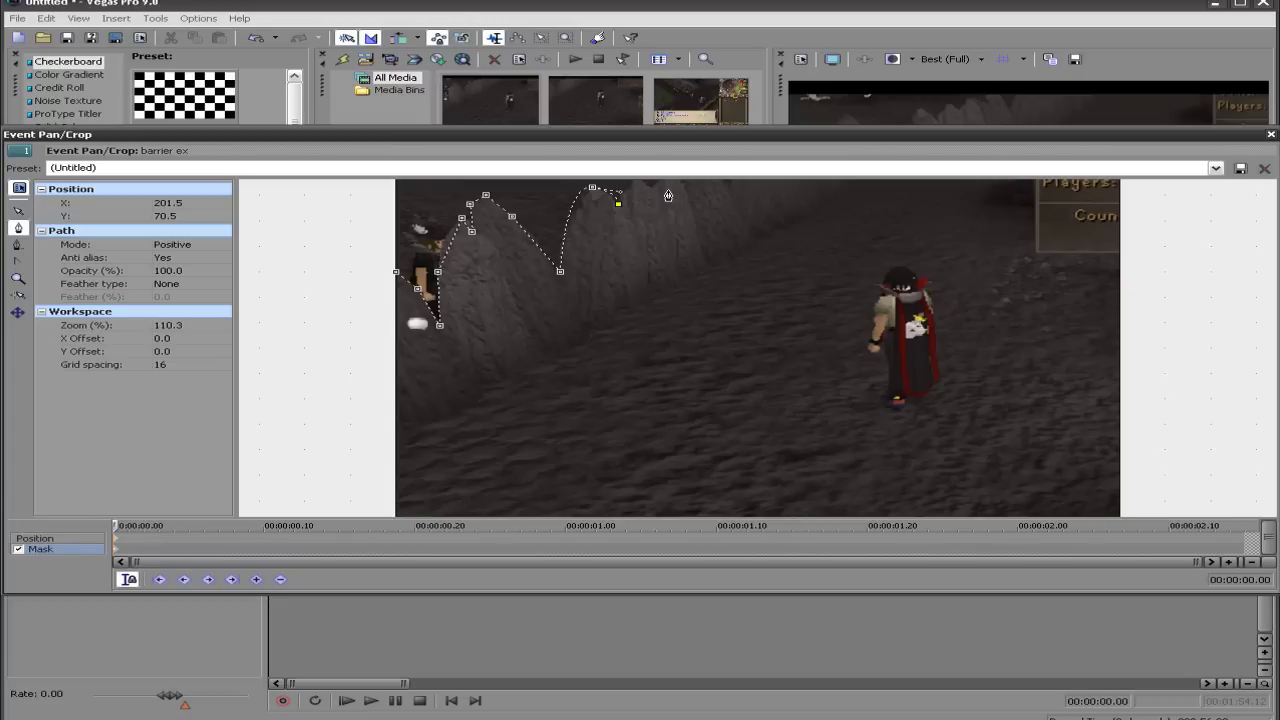
Continue mask points along the ridge top to the barrier's right end
scroll(668, 195, down, 1)
click(649, 198)
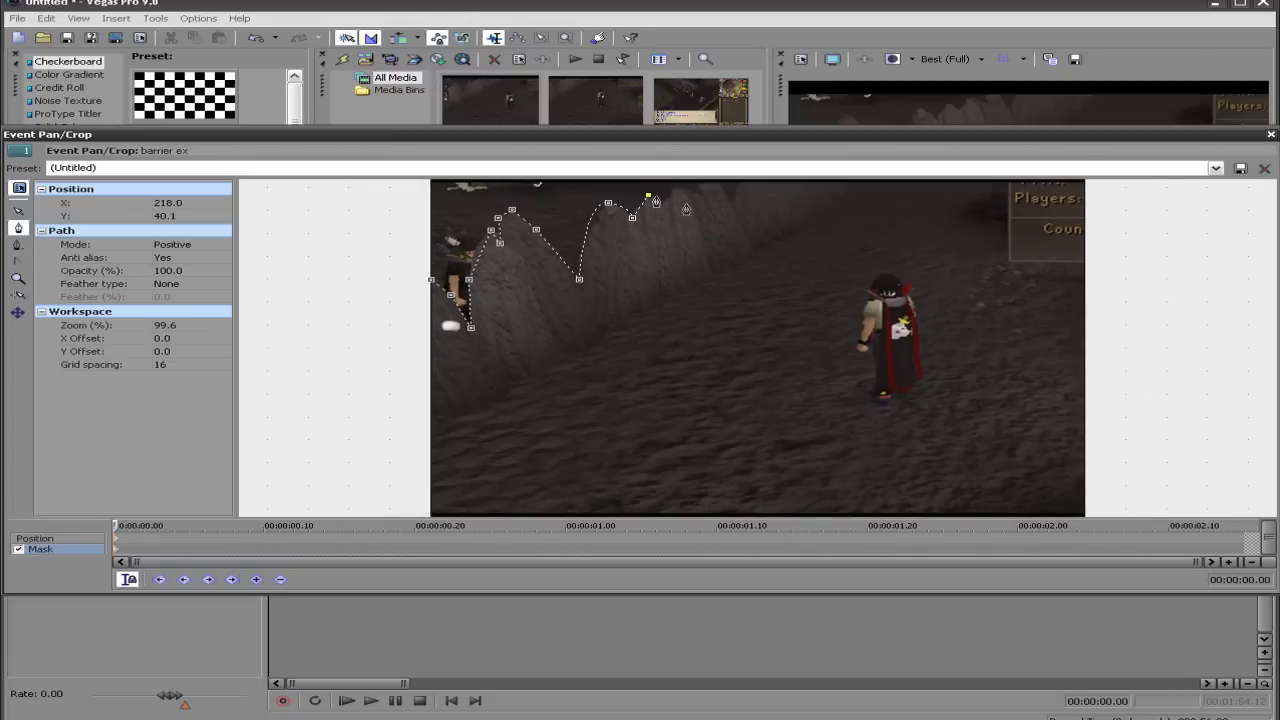
click(677, 190)
scroll(701, 207, down, 1)
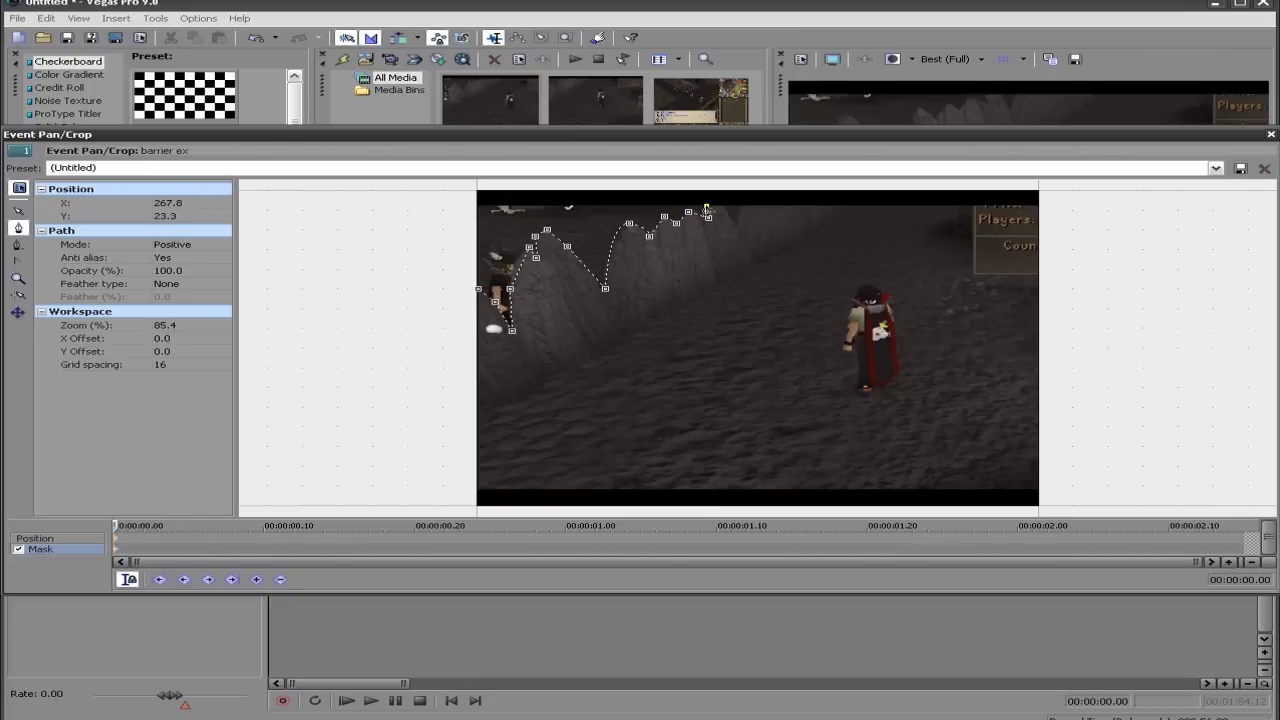
click(718, 196)
click(735, 220)
click(824, 187)
click(841, 228)
scroll(820, 225, up, 2)
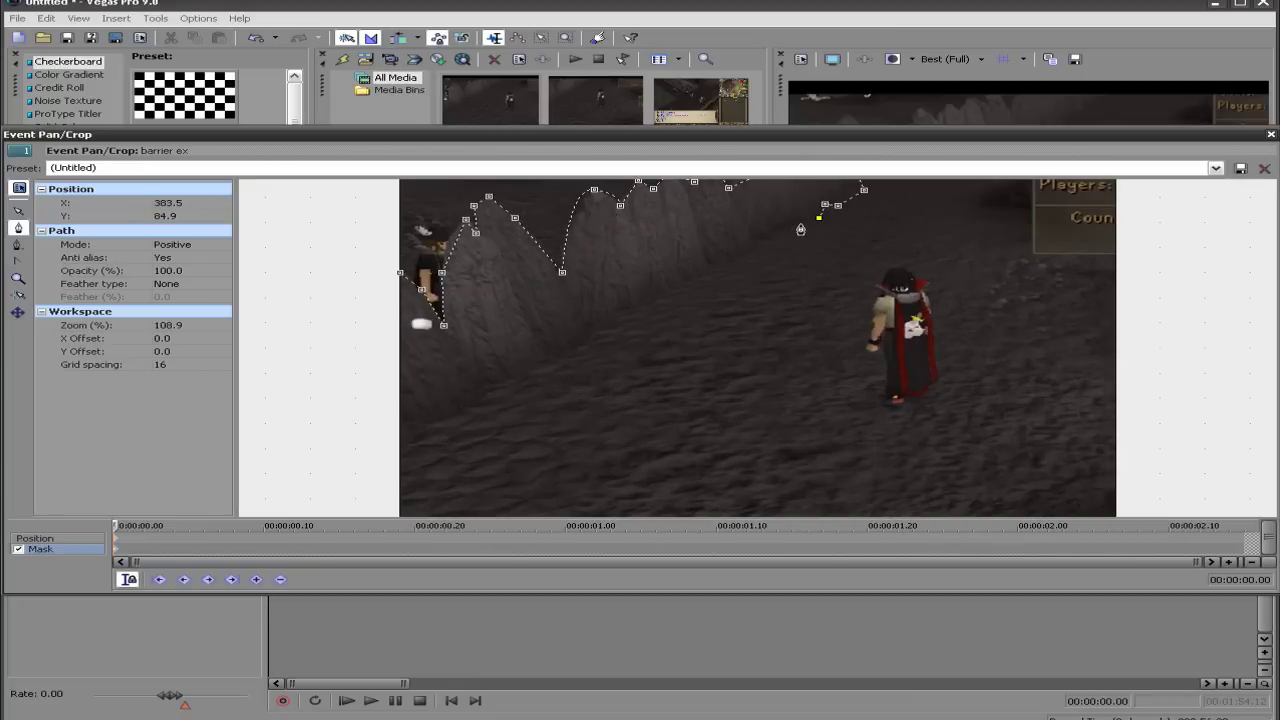
click(776, 232)
click(774, 242)
click(757, 238)
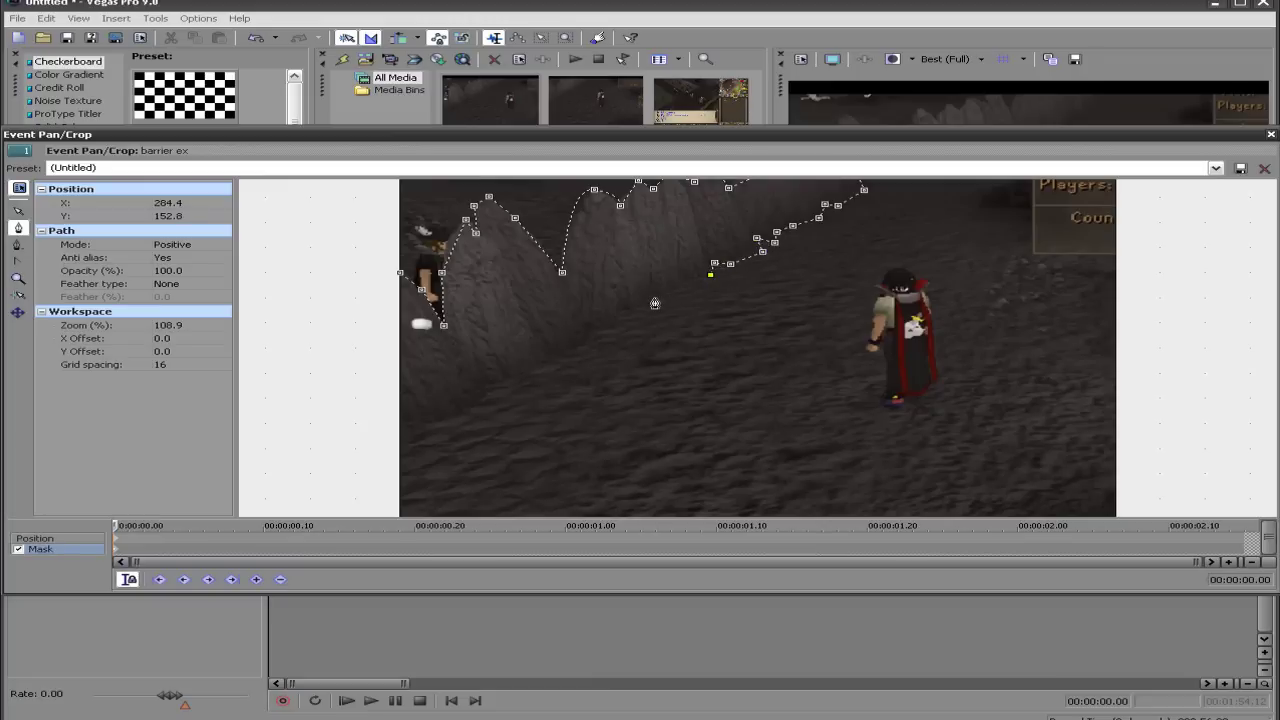
Add points along the barrier's lower edge and close the path at the first point
click(587, 341)
click(526, 378)
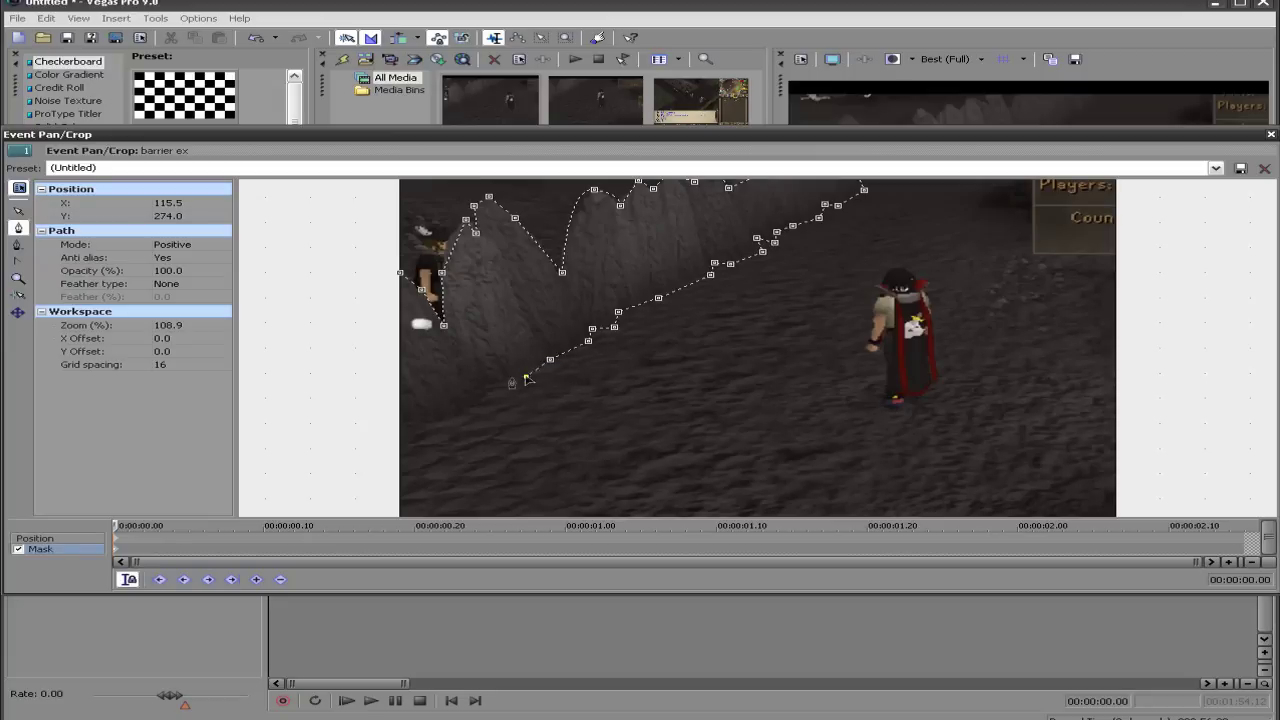
click(488, 381)
click(375, 401)
click(401, 276)
scroll(403, 300, down, 4)
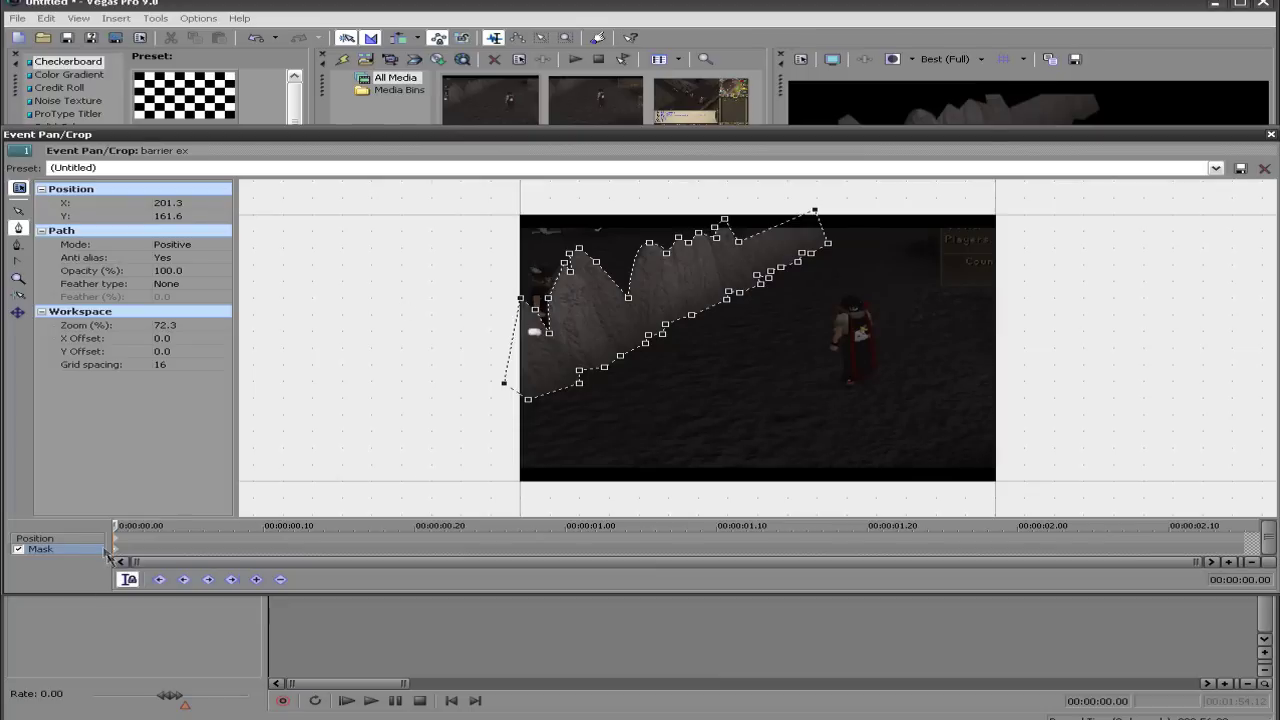
Reset the barrier ex crop frame to its default with Restore
click(35, 538)
drag(757, 350, 838, 352)
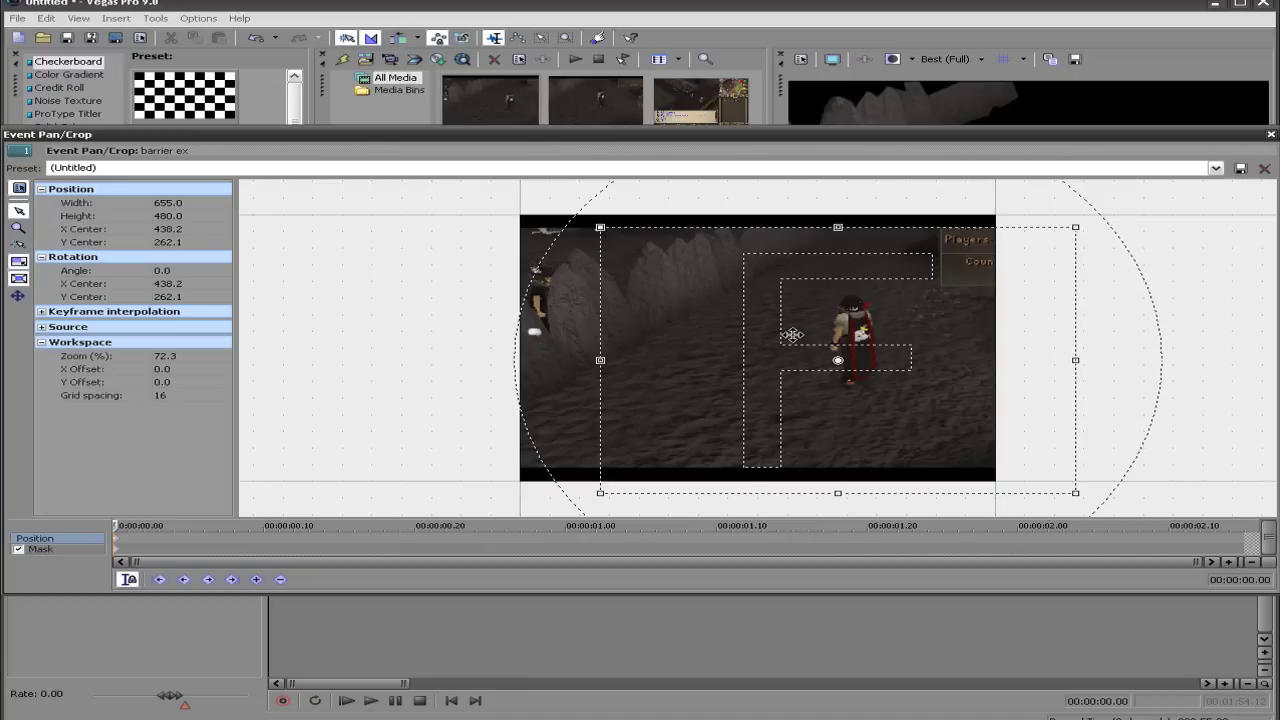
right_click(730, 326)
click(752, 336)
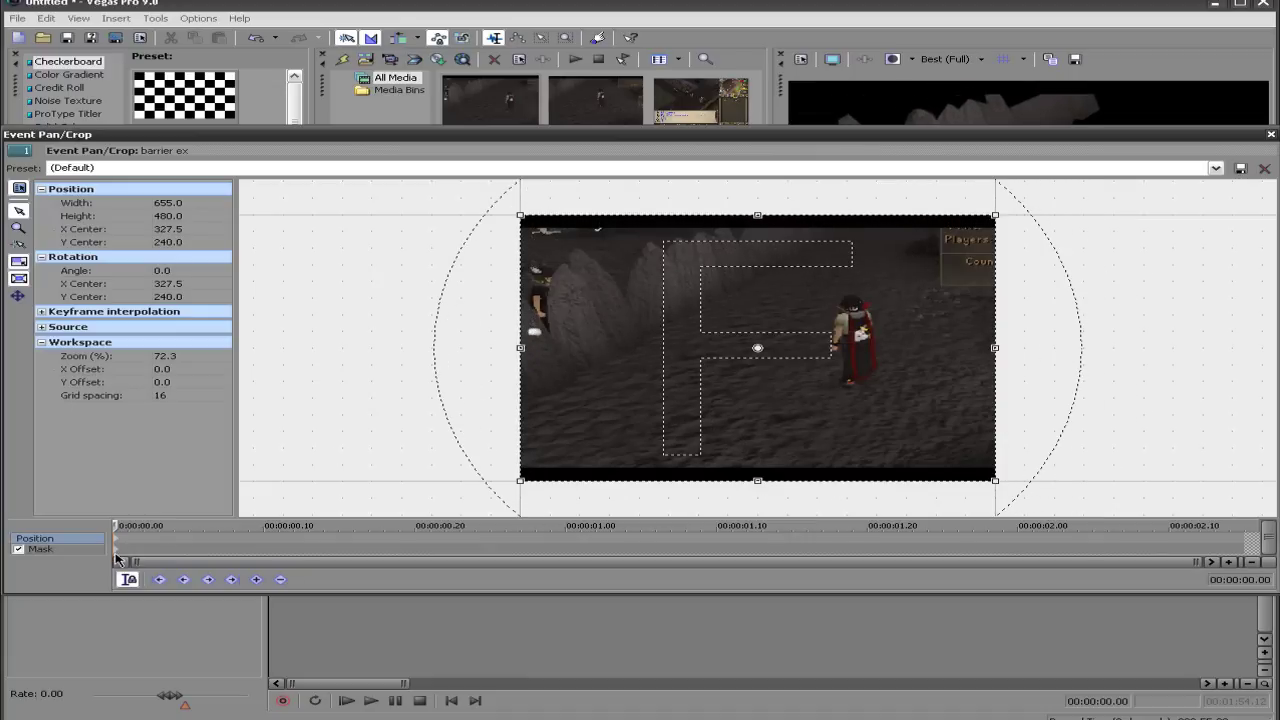
Set the mask feather type to Both with Feather 8.0%
click(117, 551)
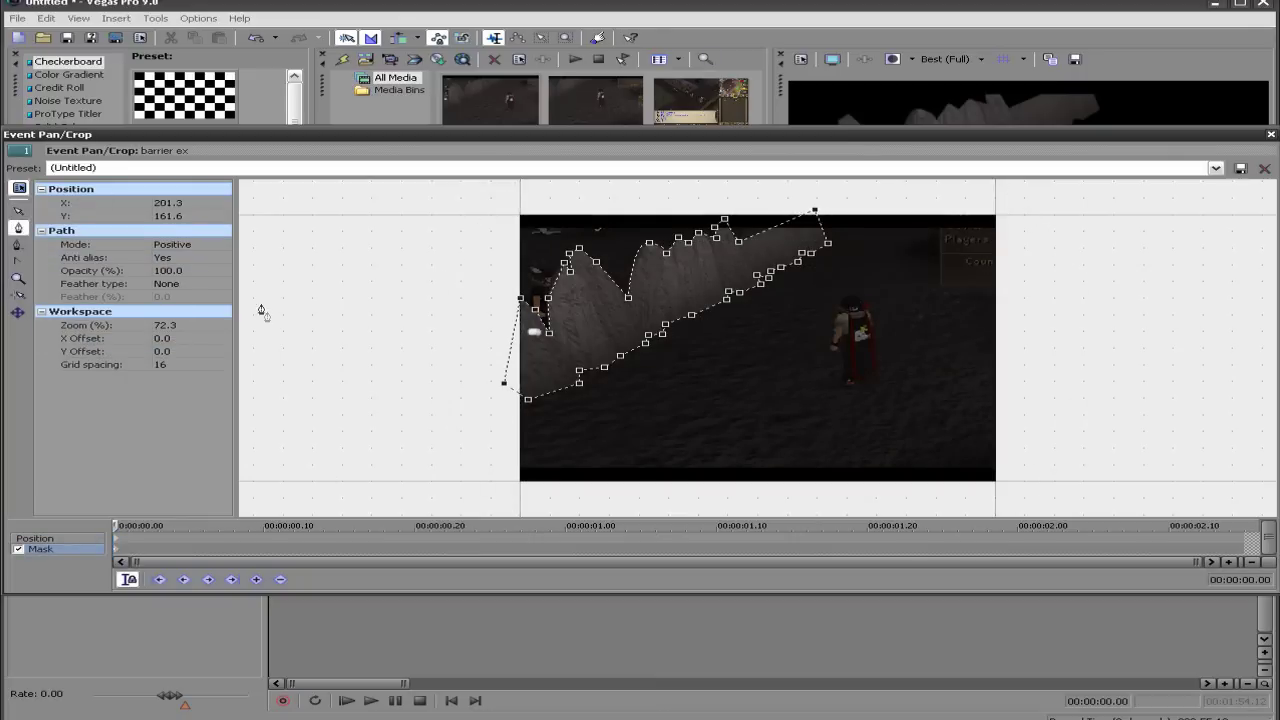
click(175, 284)
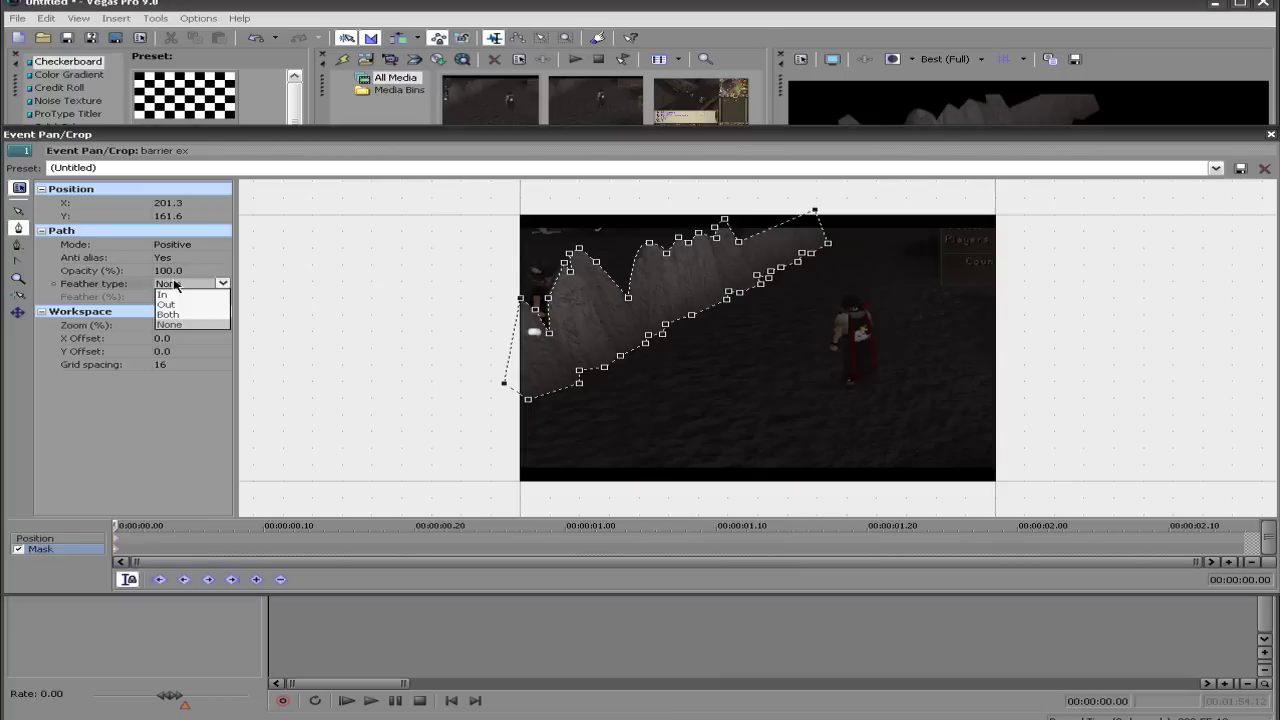
click(185, 308)
click(199, 296)
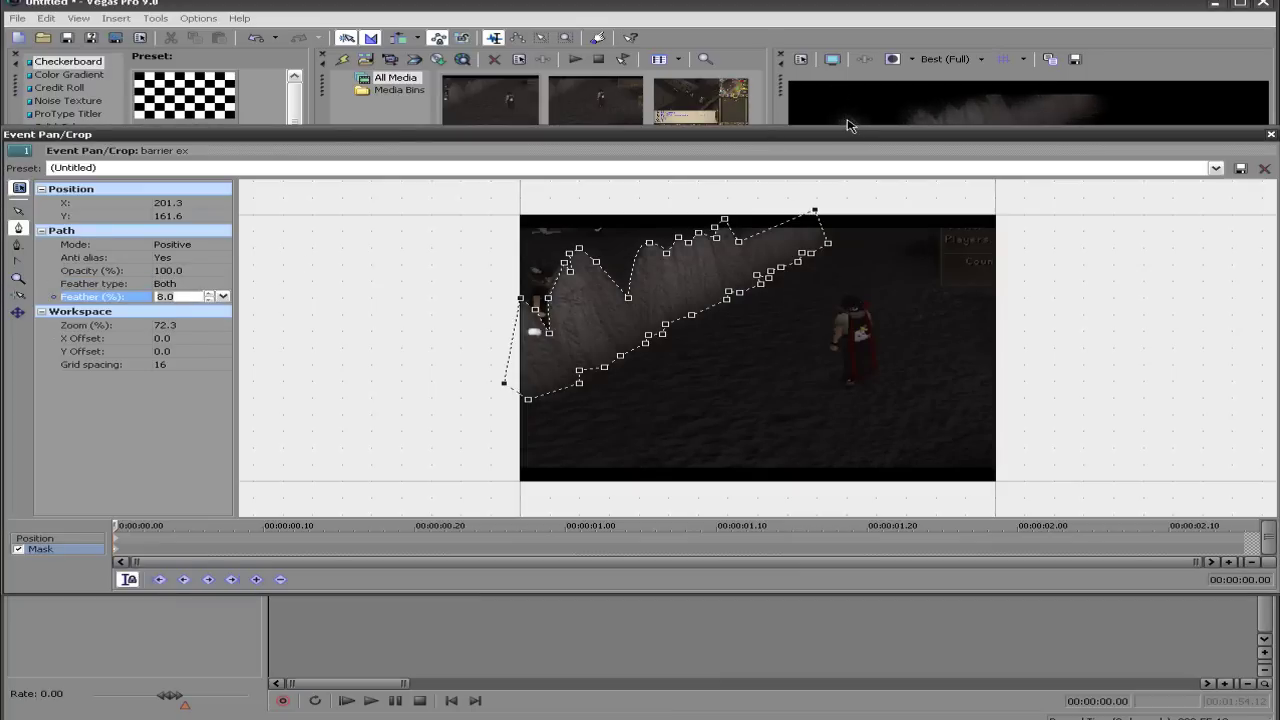
drag(835, 140, 783, 306)
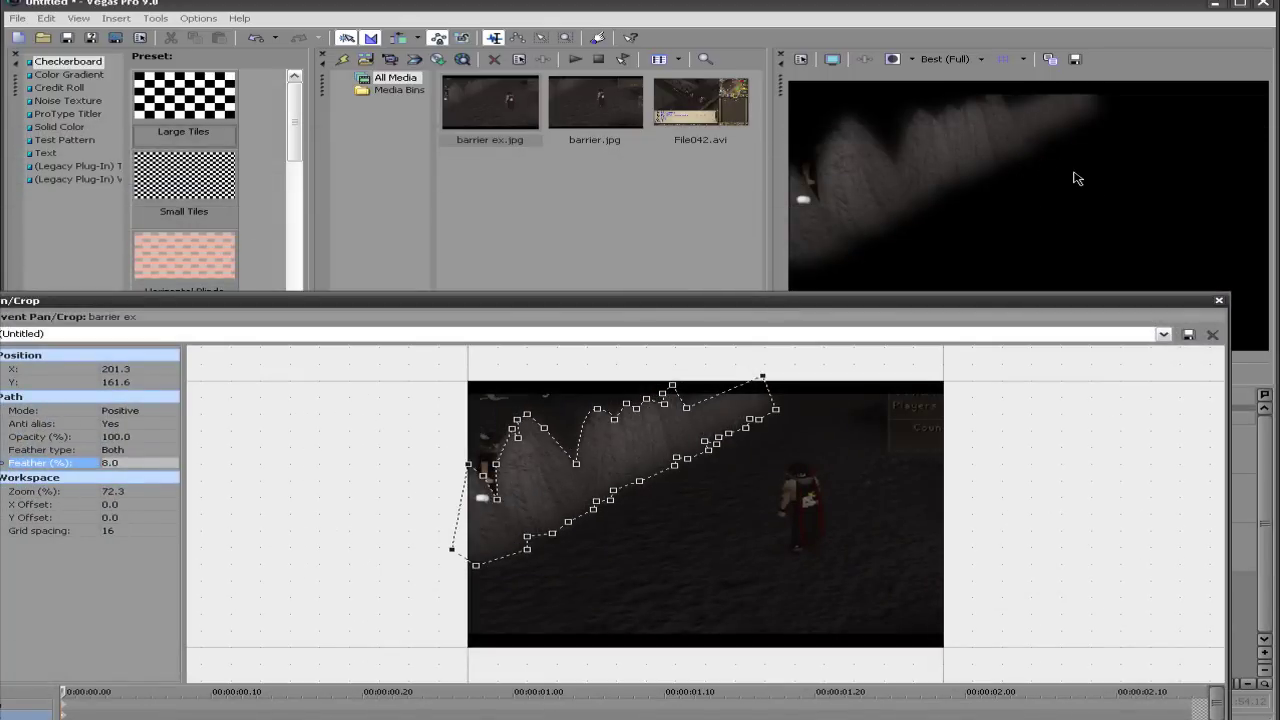
Move the three game clips back to track 2 at 00:00:00, preview, and return to start
click(1219, 300)
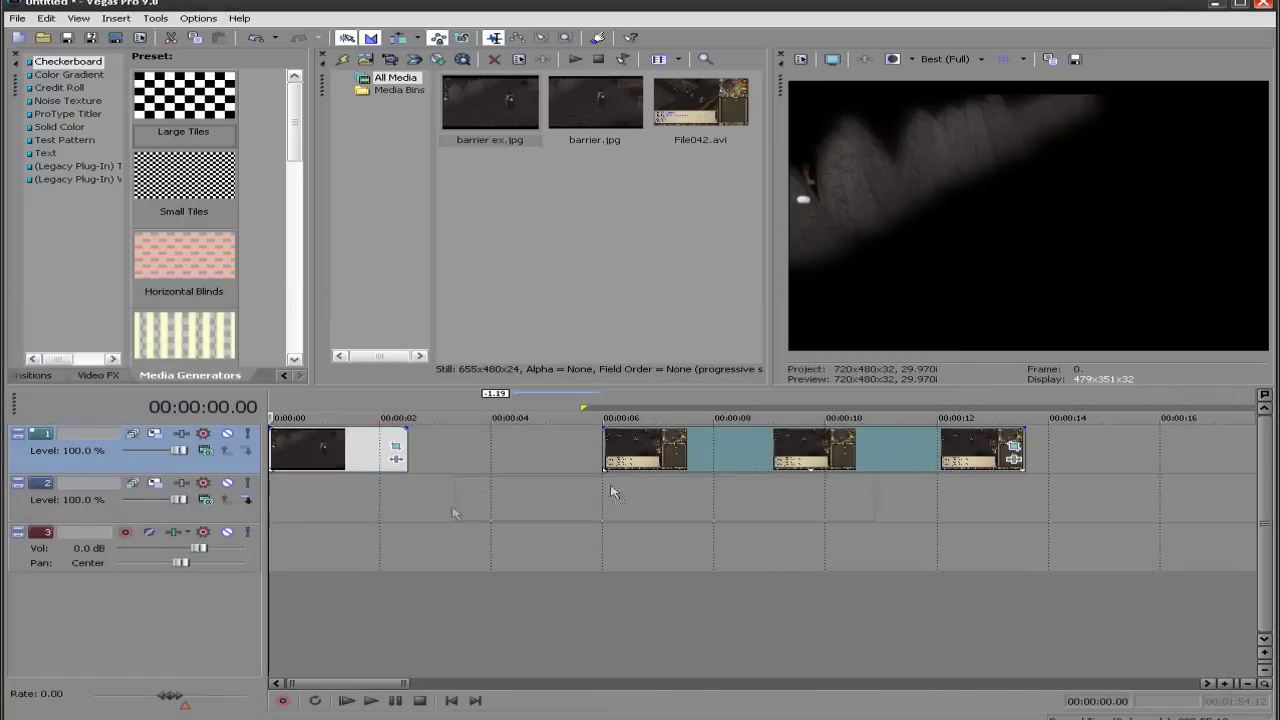
drag(613, 491, 310, 508)
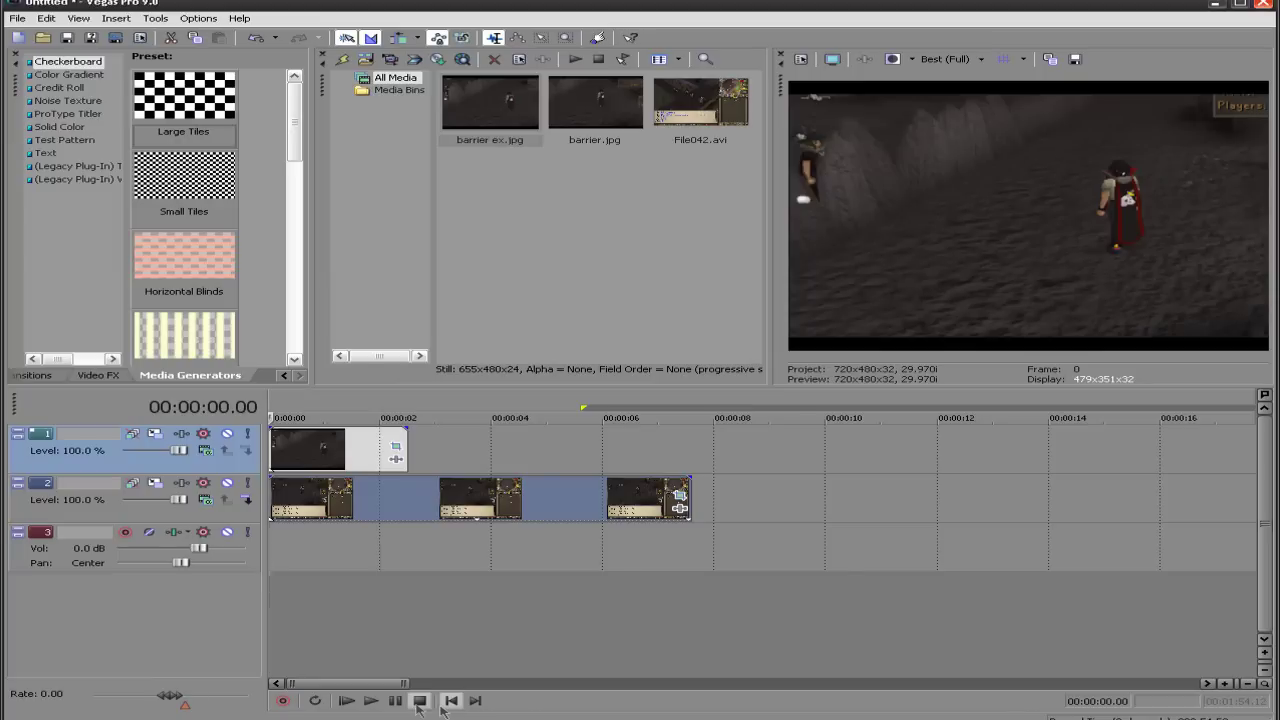
click(370, 700)
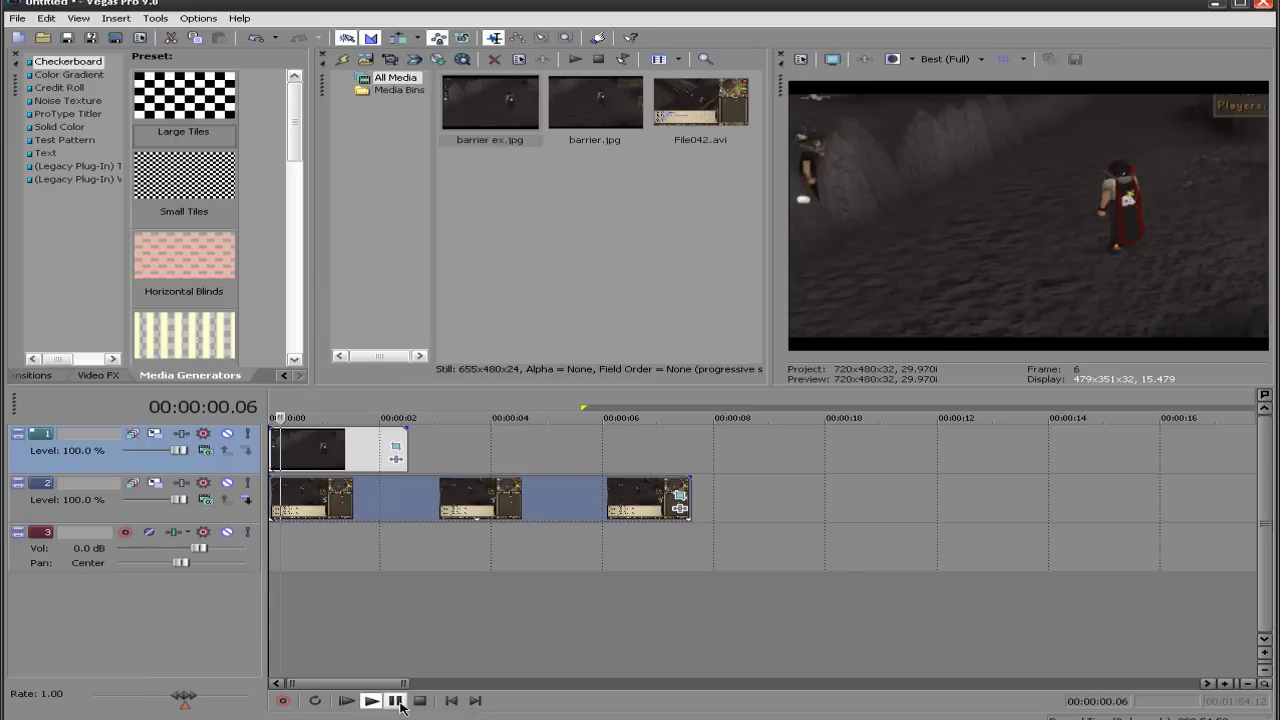
click(396, 701)
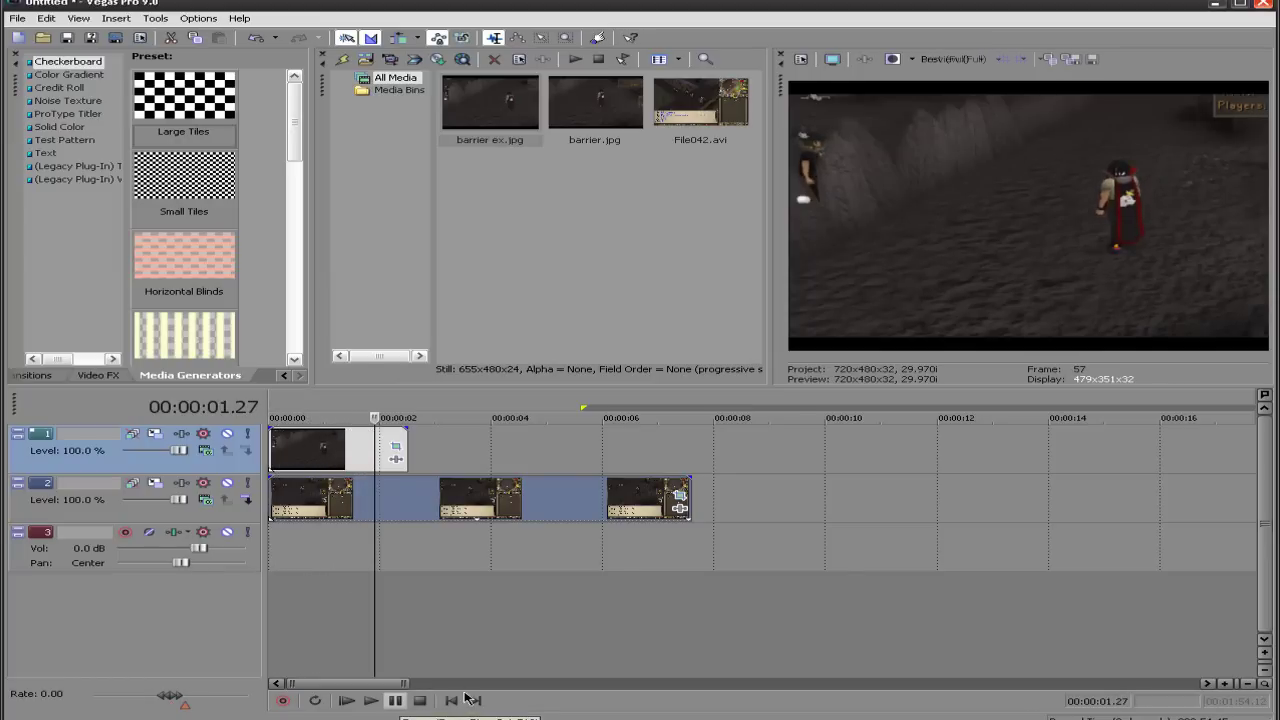
click(464, 699)
click(323, 441)
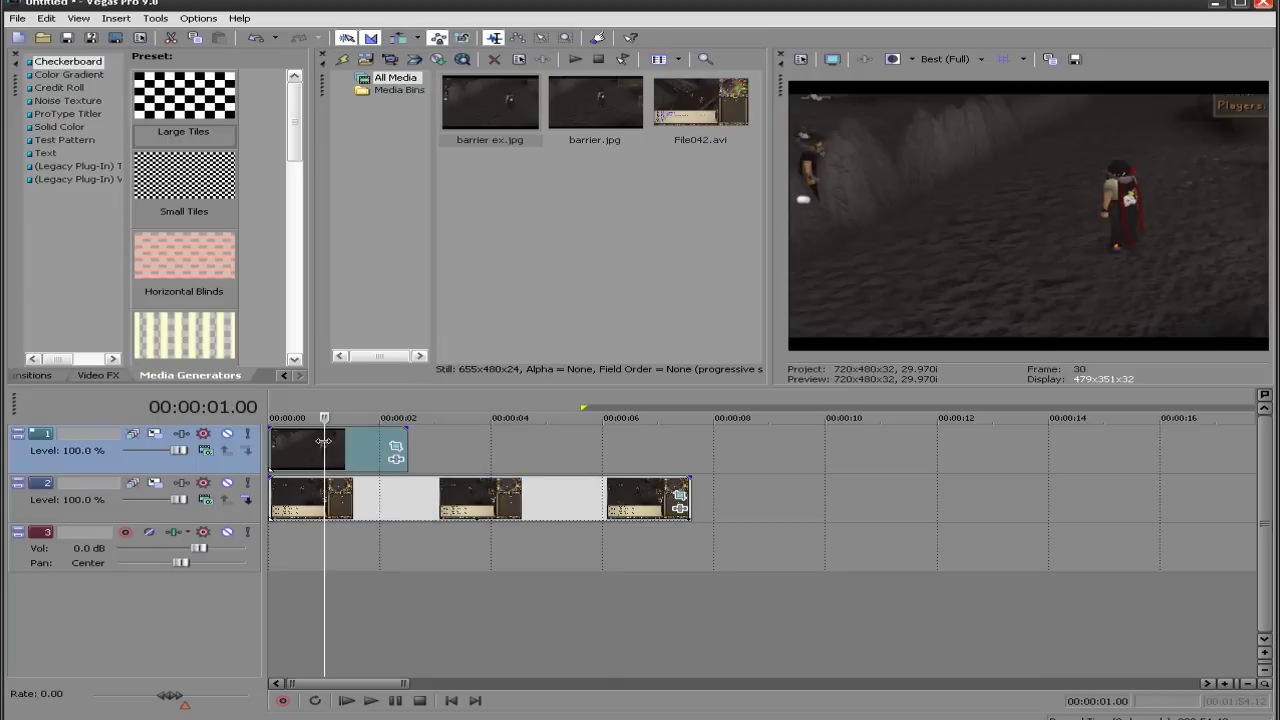
click(451, 700)
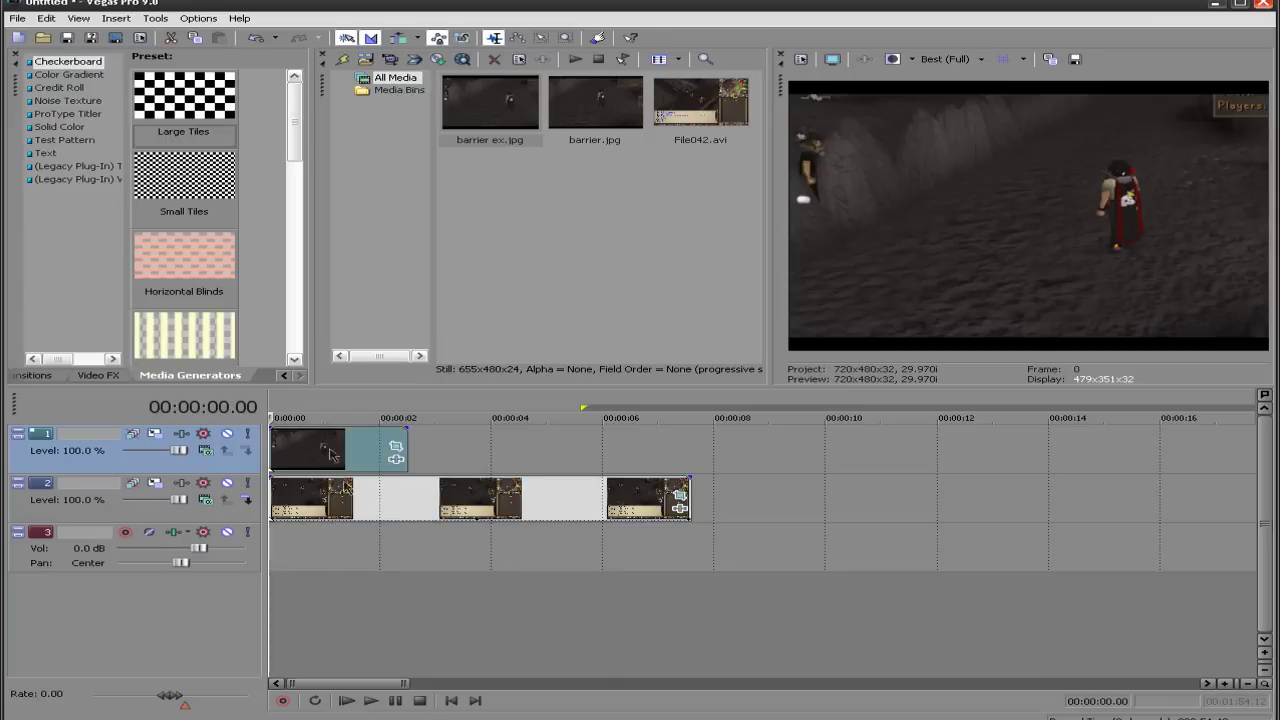
In barrier ex's Pan/Crop, select Position and set the keyframe time to 00:00:00.07
click(395, 448)
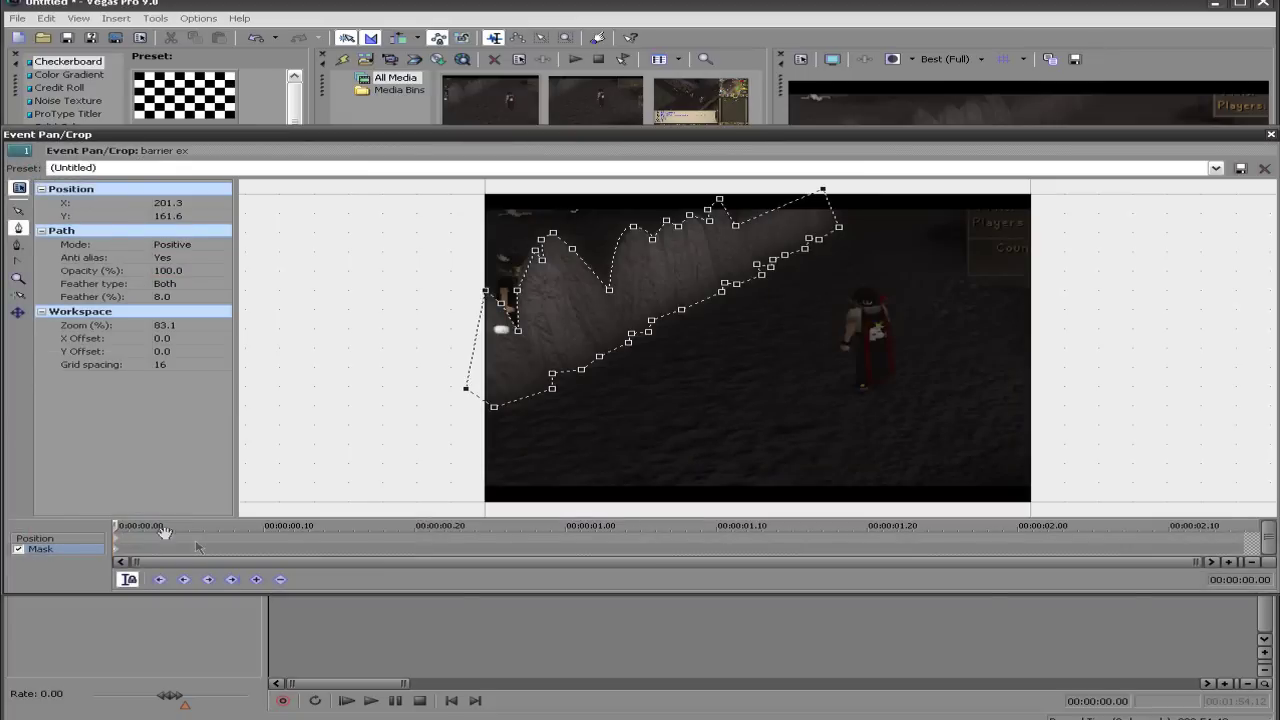
click(117, 541)
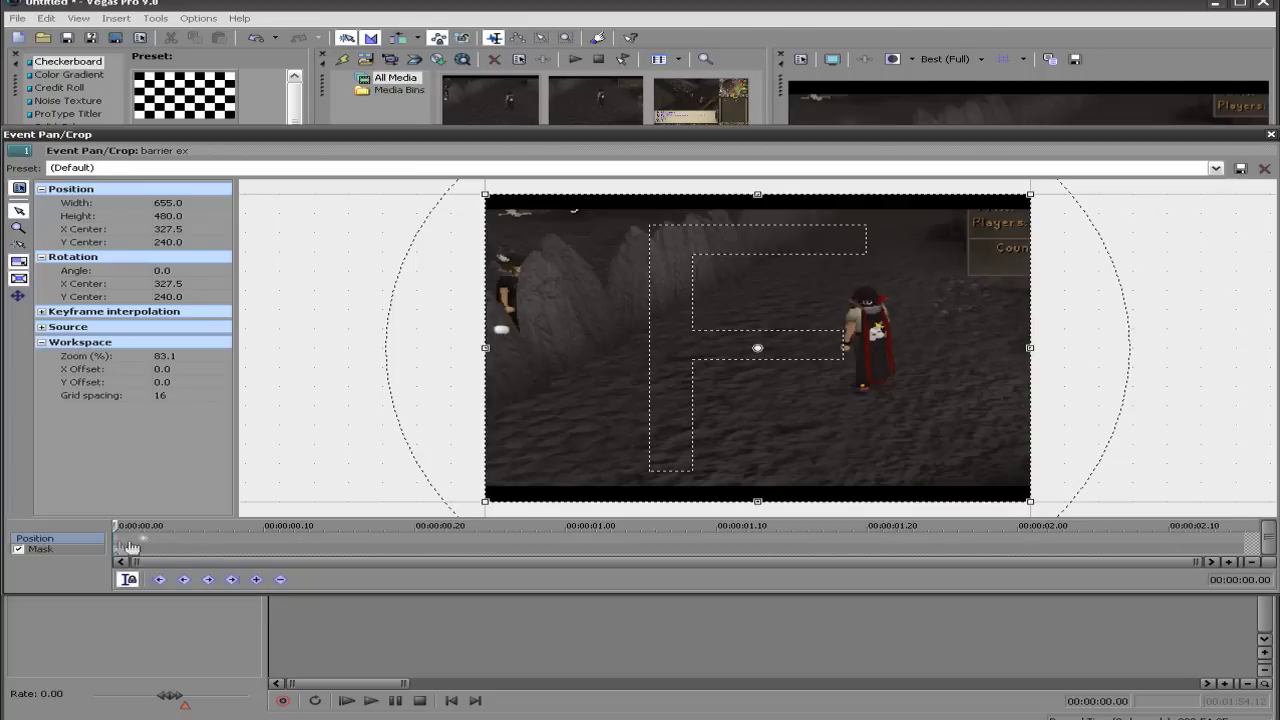
click(188, 545)
drag(188, 527, 218, 527)
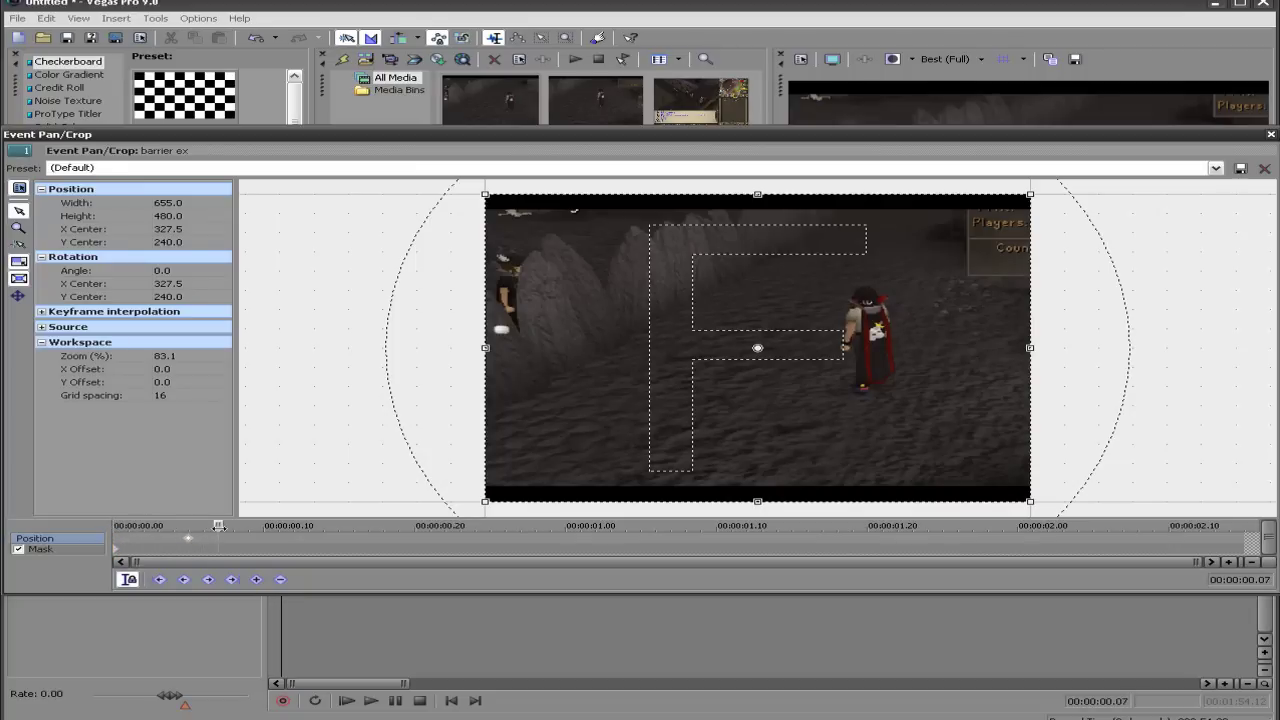
scroll(650, 410, down, 5)
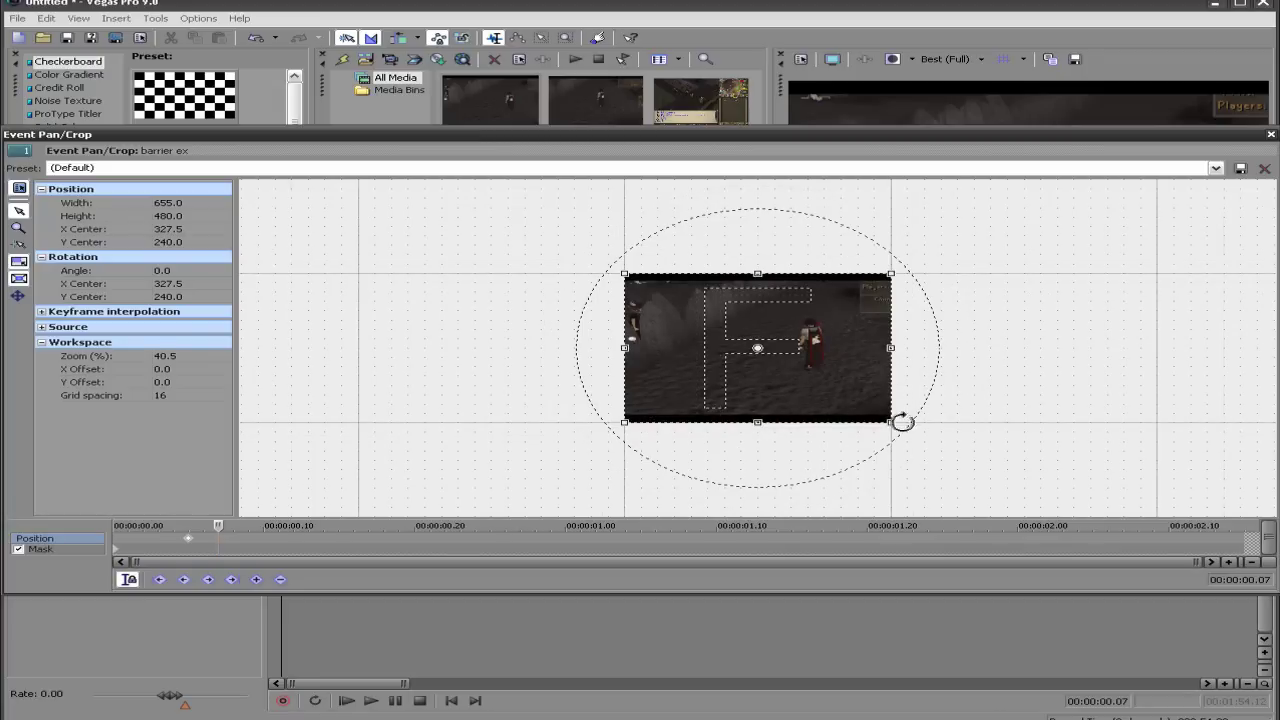
Enlarge the crop frame to 1,385.6 × 1,015.4 and shift it down-right to 889.0, 754.8
drag(891, 422, 1023, 499)
scroll(971, 443, down, 2)
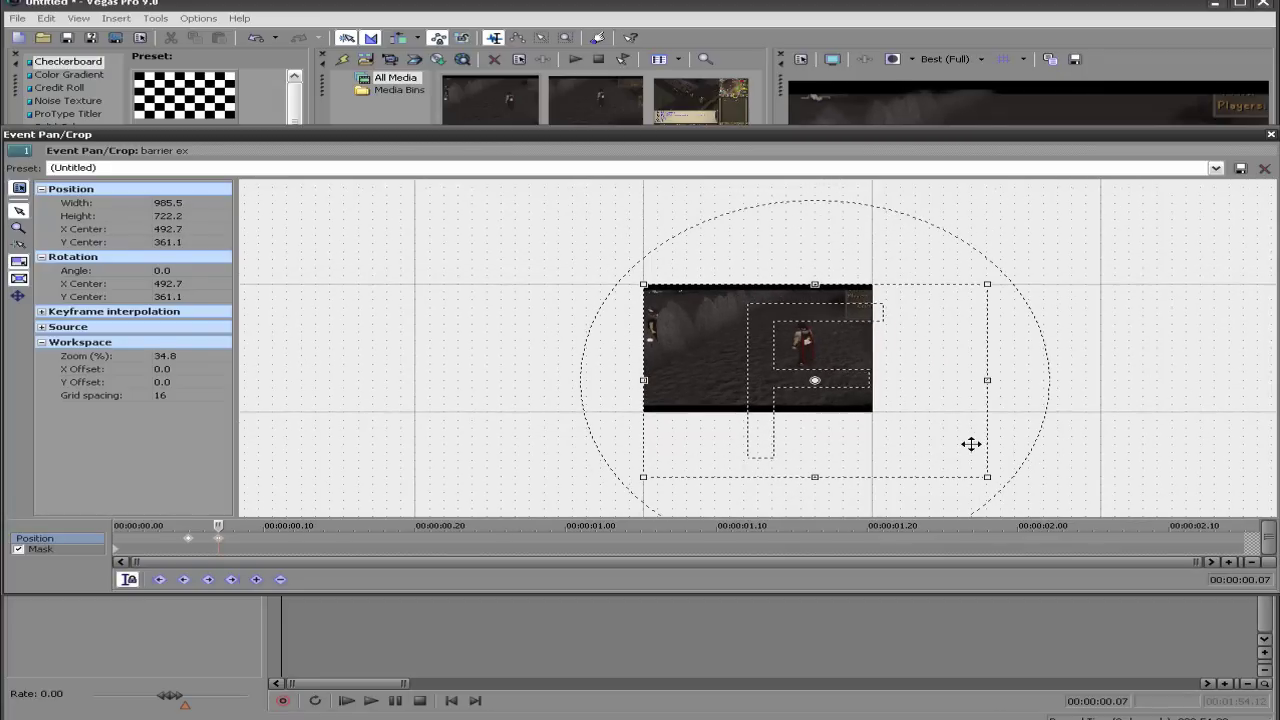
drag(924, 140, 920, 300)
drag(815, 484, 770, 495)
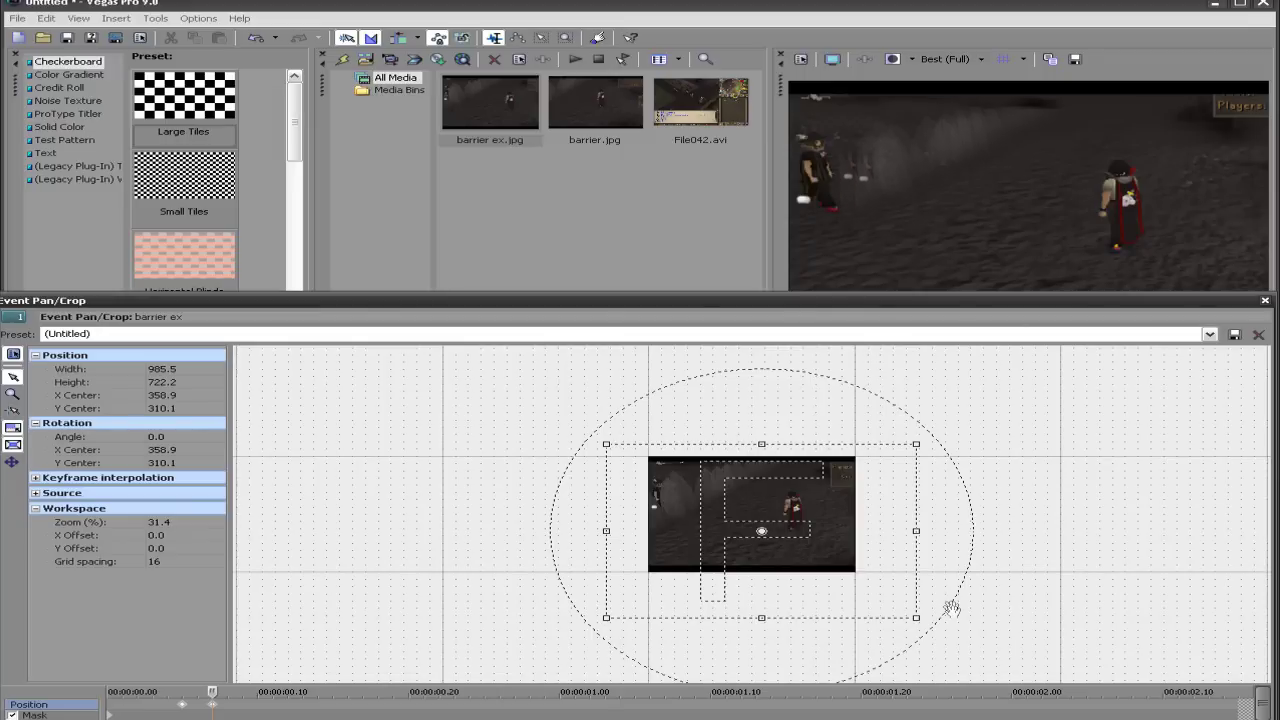
drag(913, 617, 1060, 685)
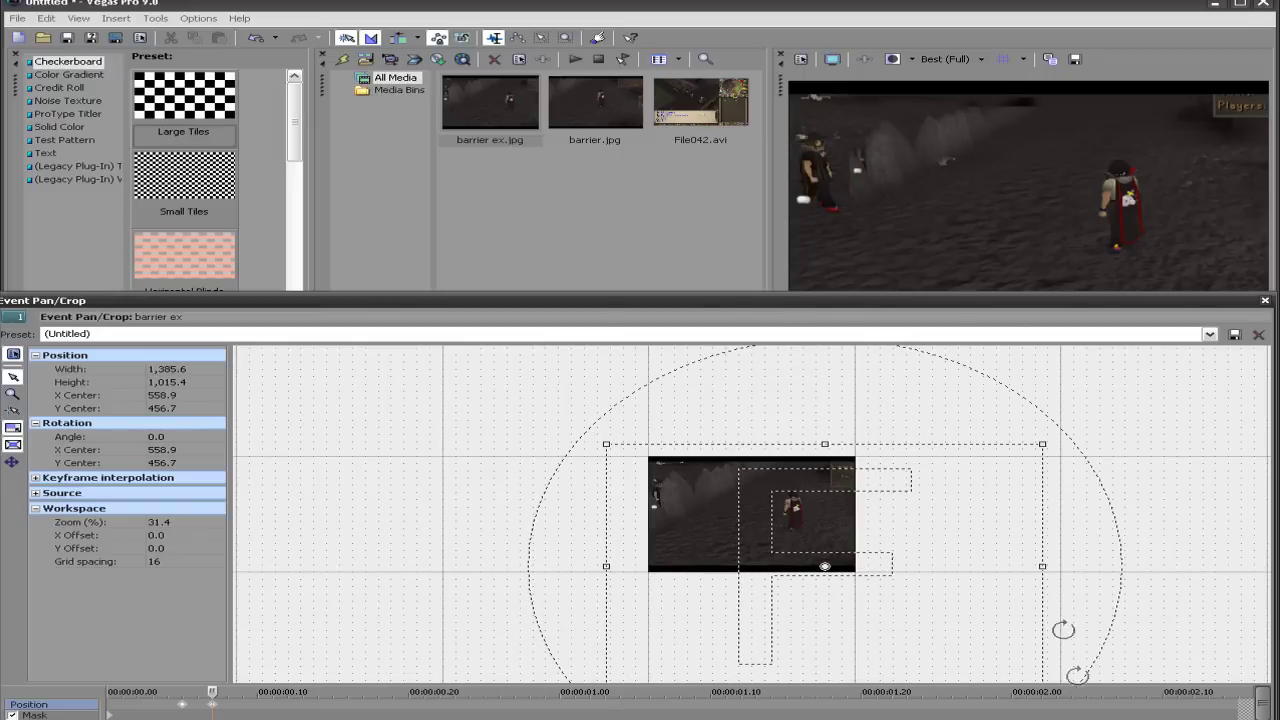
scroll(980, 480, down, 2)
drag(770, 550, 830, 594)
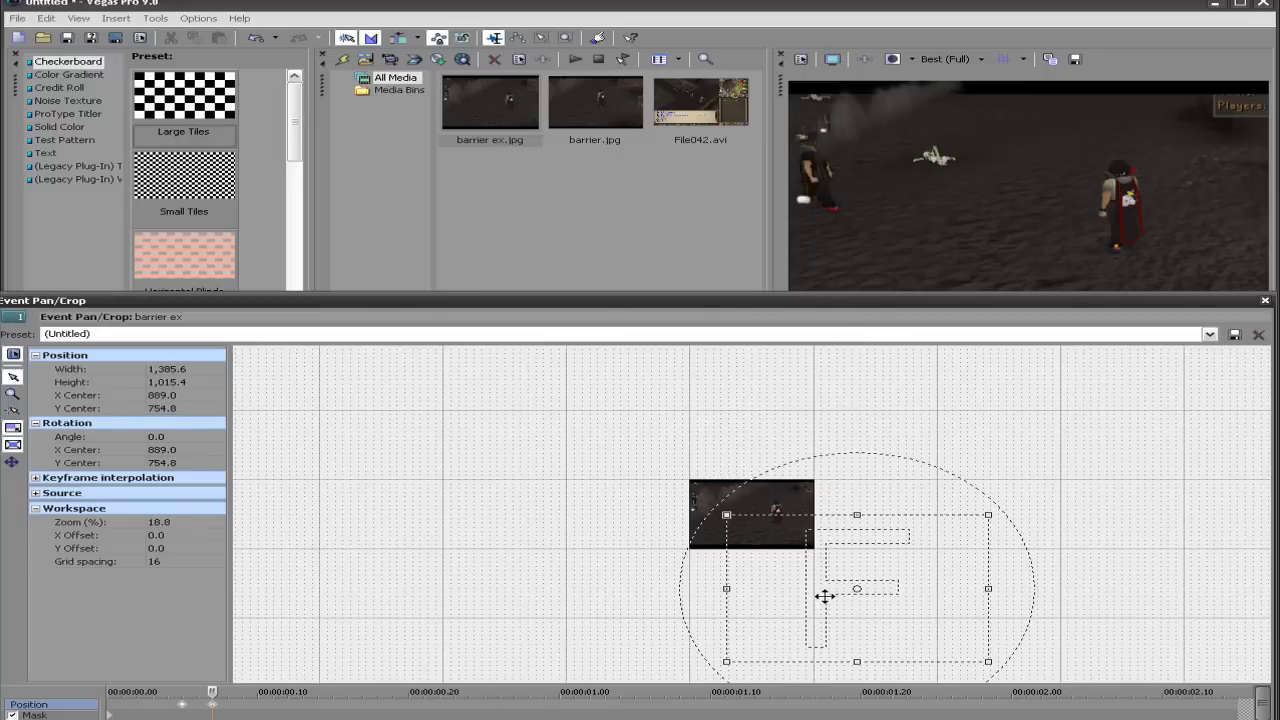
Close Pan/Crop and play the project to check the barrier motion
click(1266, 299)
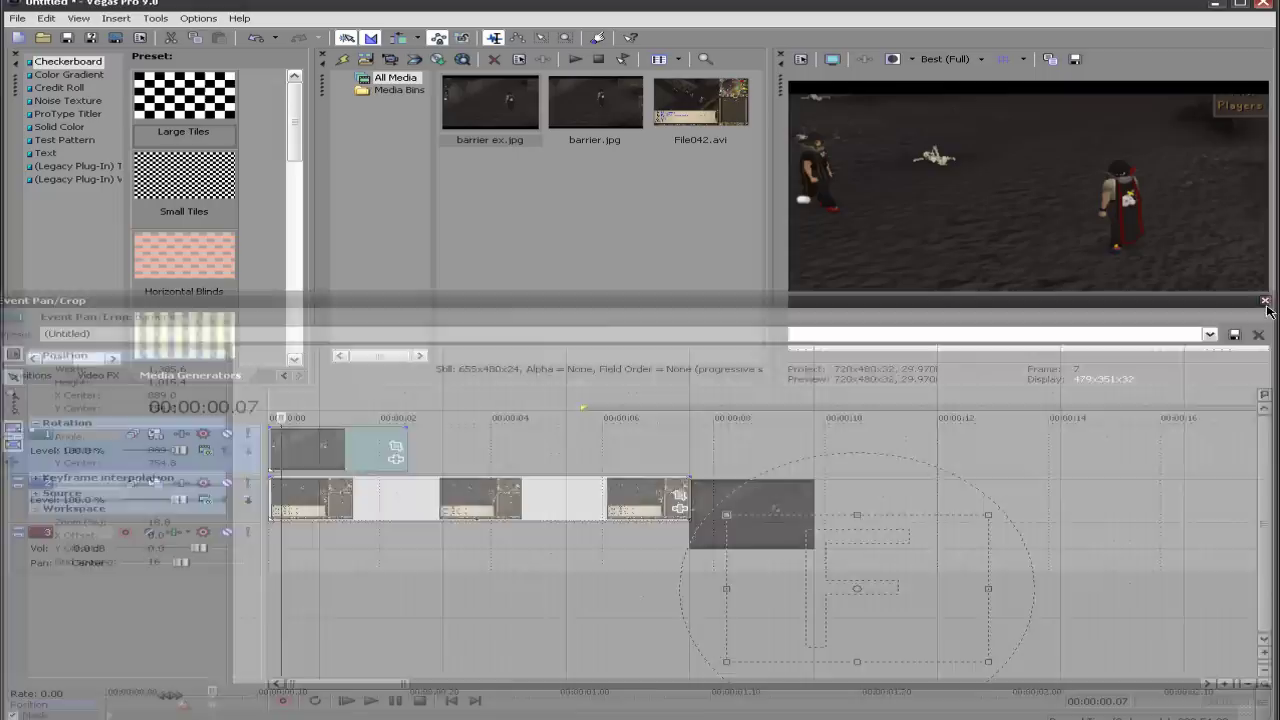
click(398, 702)
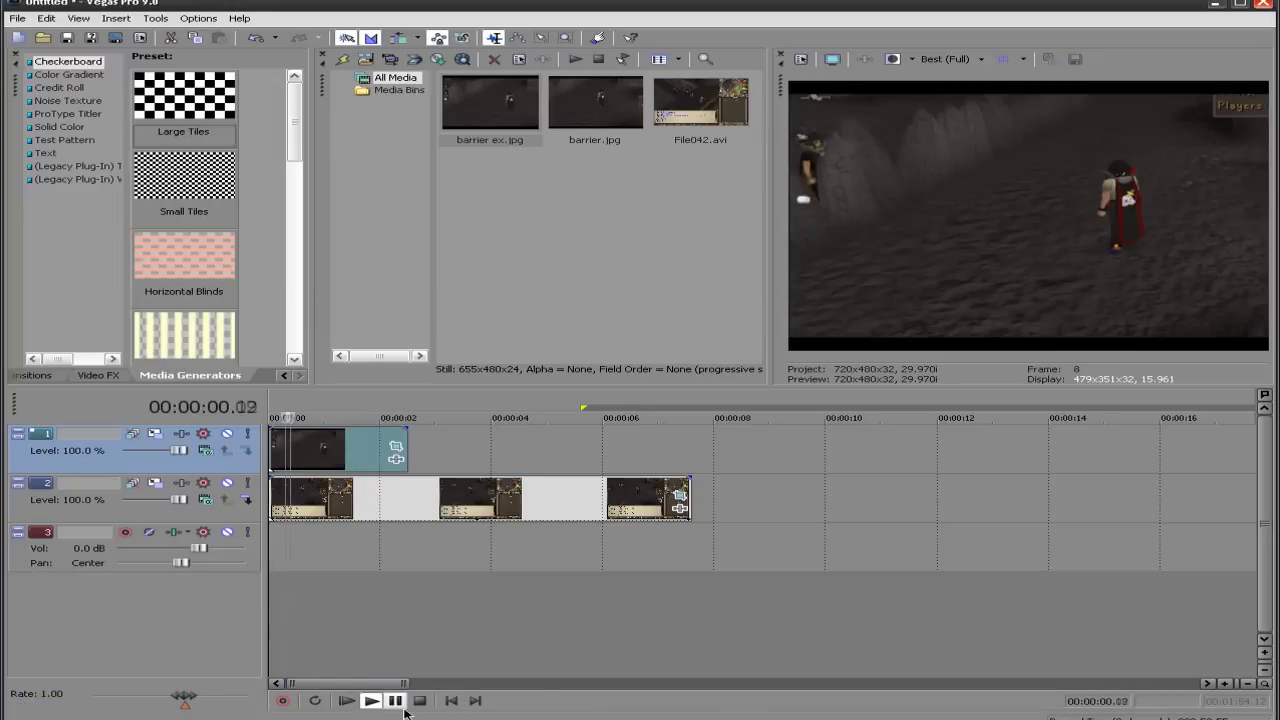
click(396, 702)
Drag barrier ex's end keyframe slightly later in Video Event Pan/Crop, then close it
right_click(374, 461)
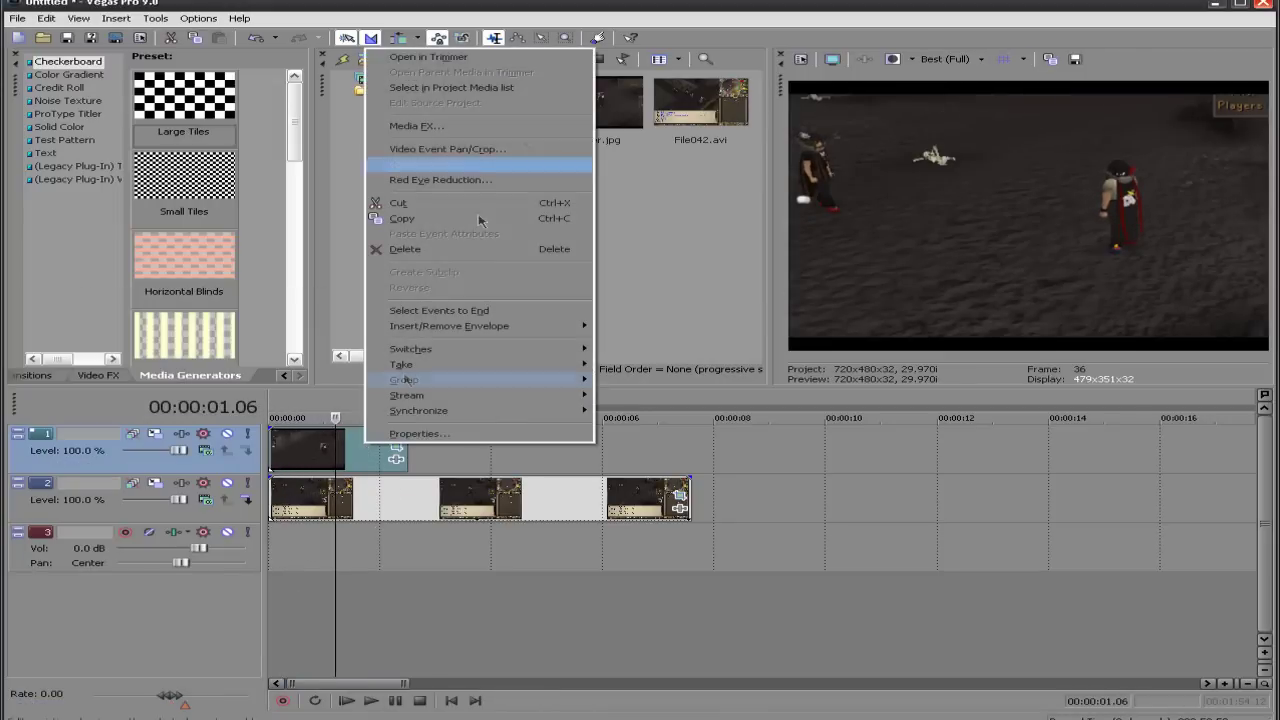
click(514, 151)
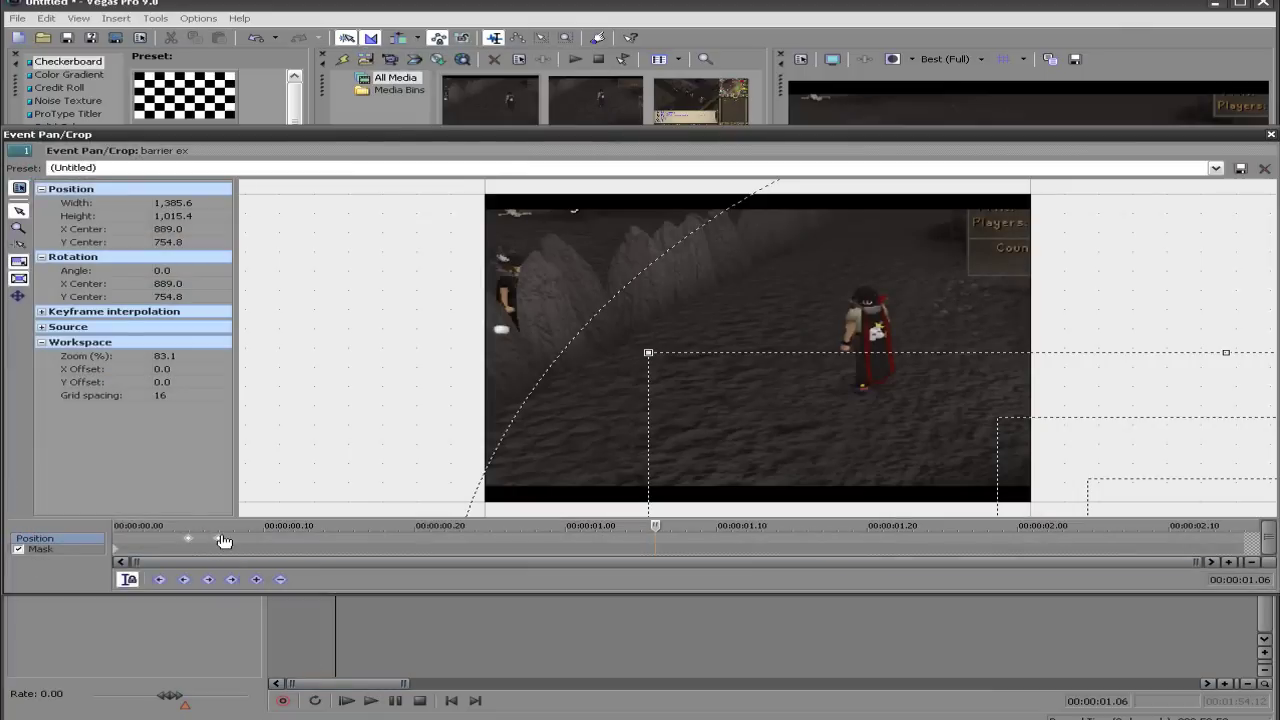
click(340, 545)
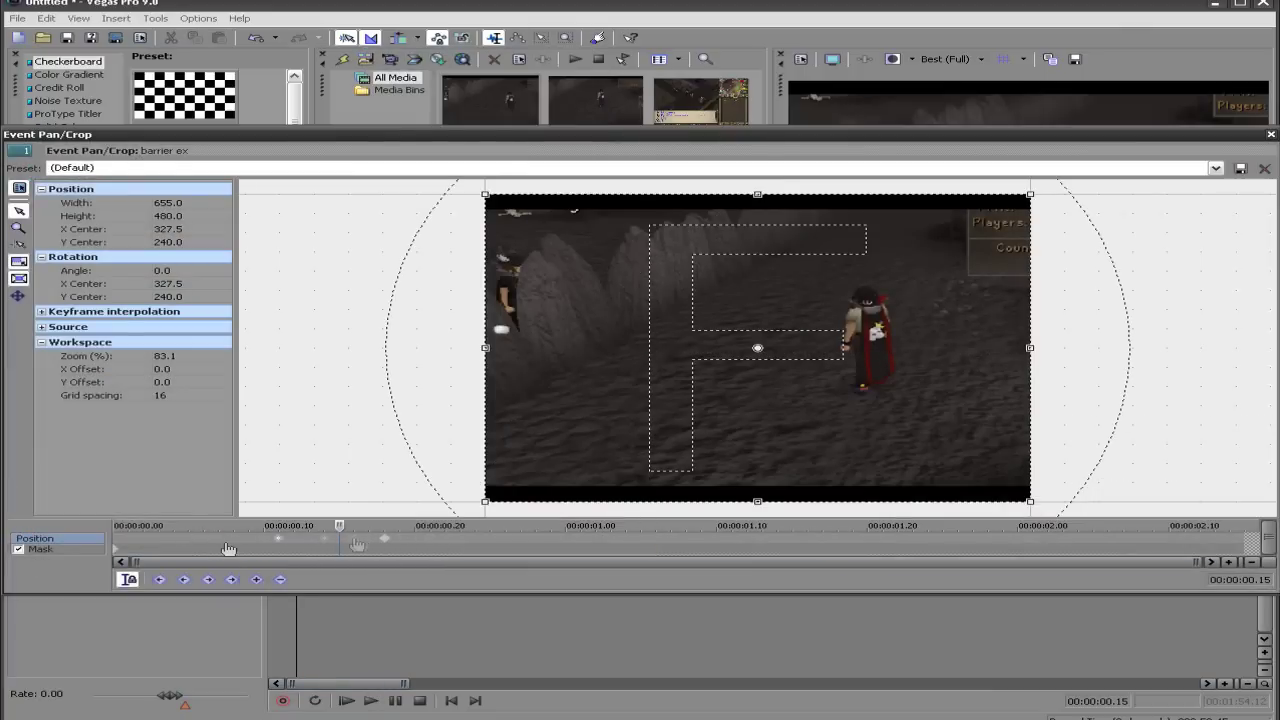
drag(229, 548, 203, 540)
click(1270, 134)
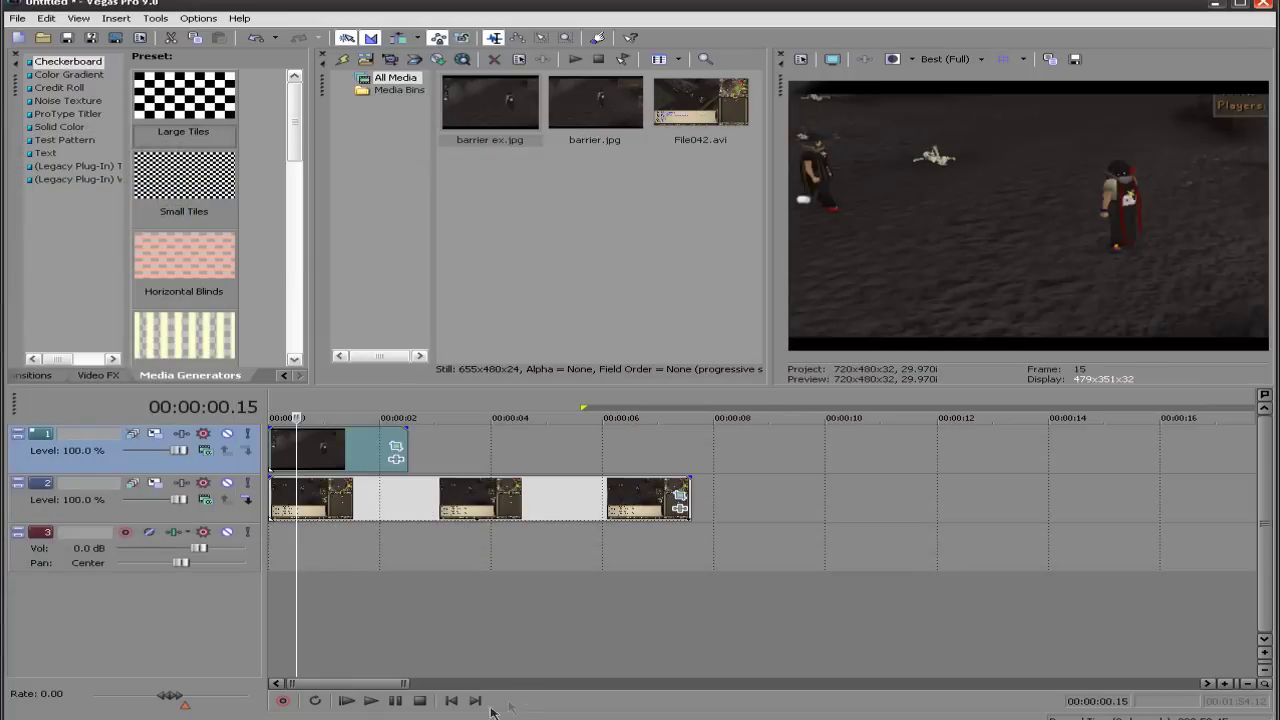
Play the project from the start to review the barrier motion
click(393, 702)
click(370, 701)
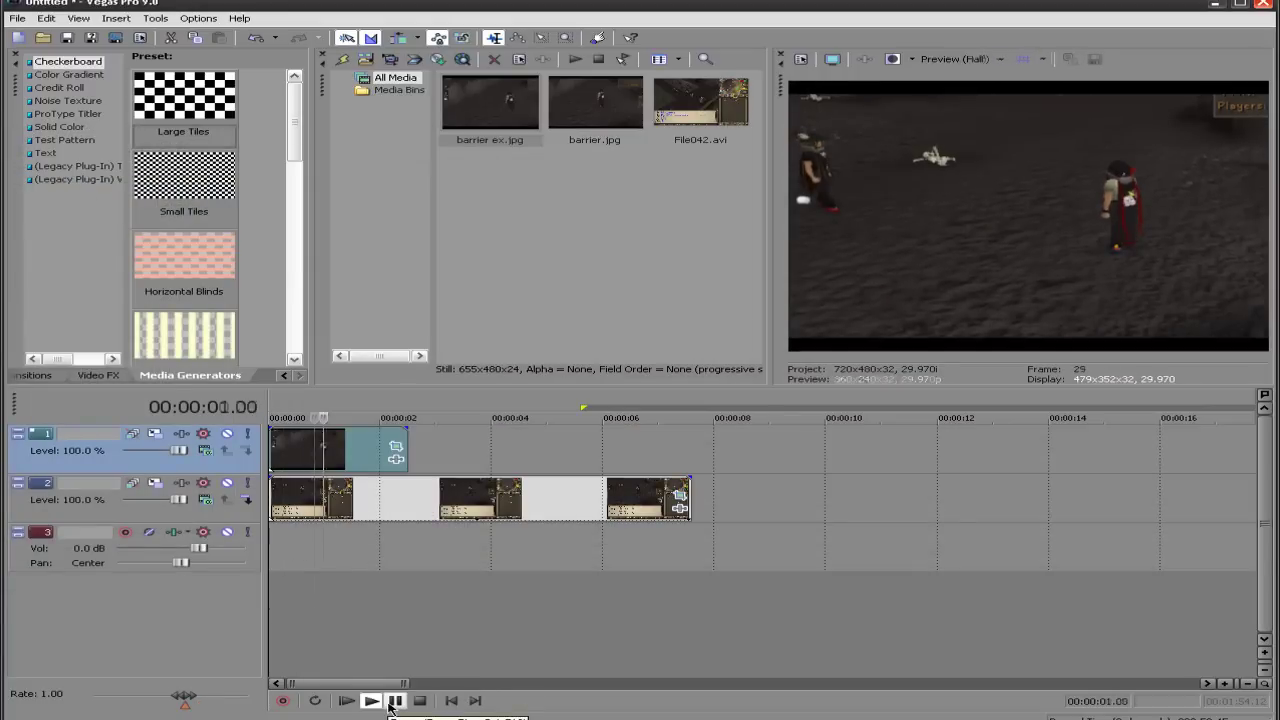
click(395, 701)
Select the first 27 frames and preview them with loop playback (O)
drag(443, 460, 271, 460)
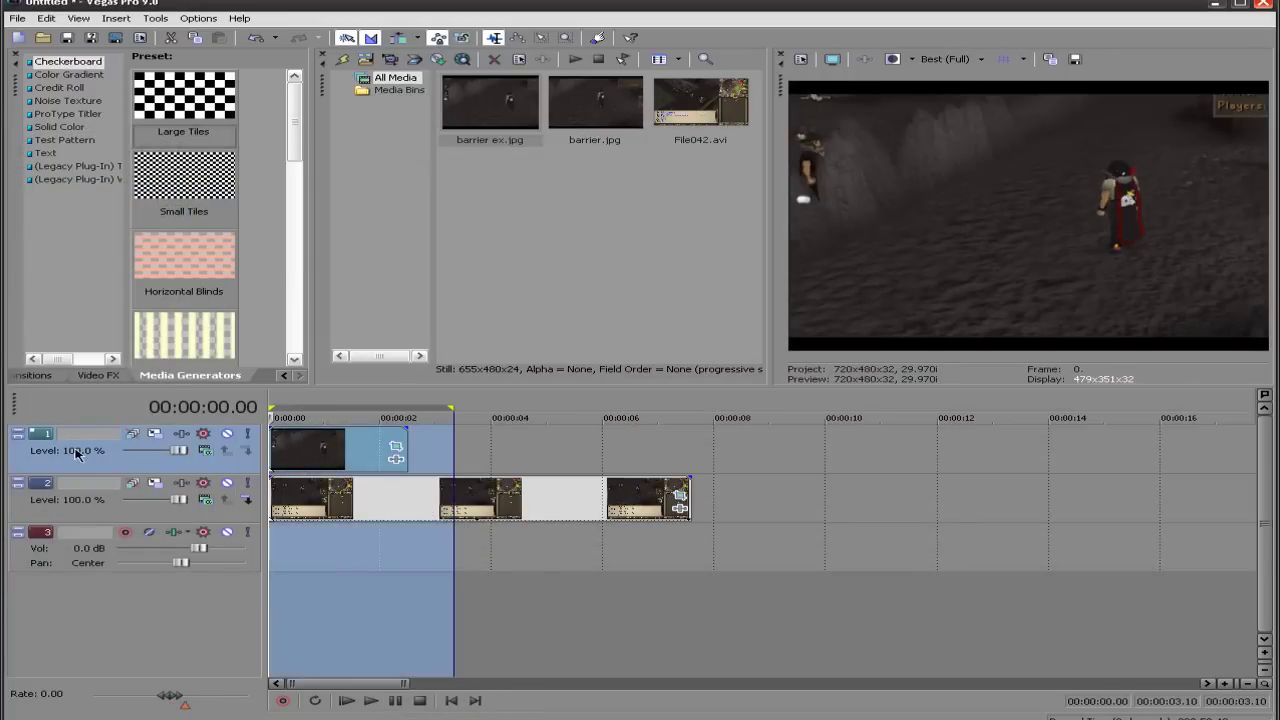
click(272, 460)
key(space)
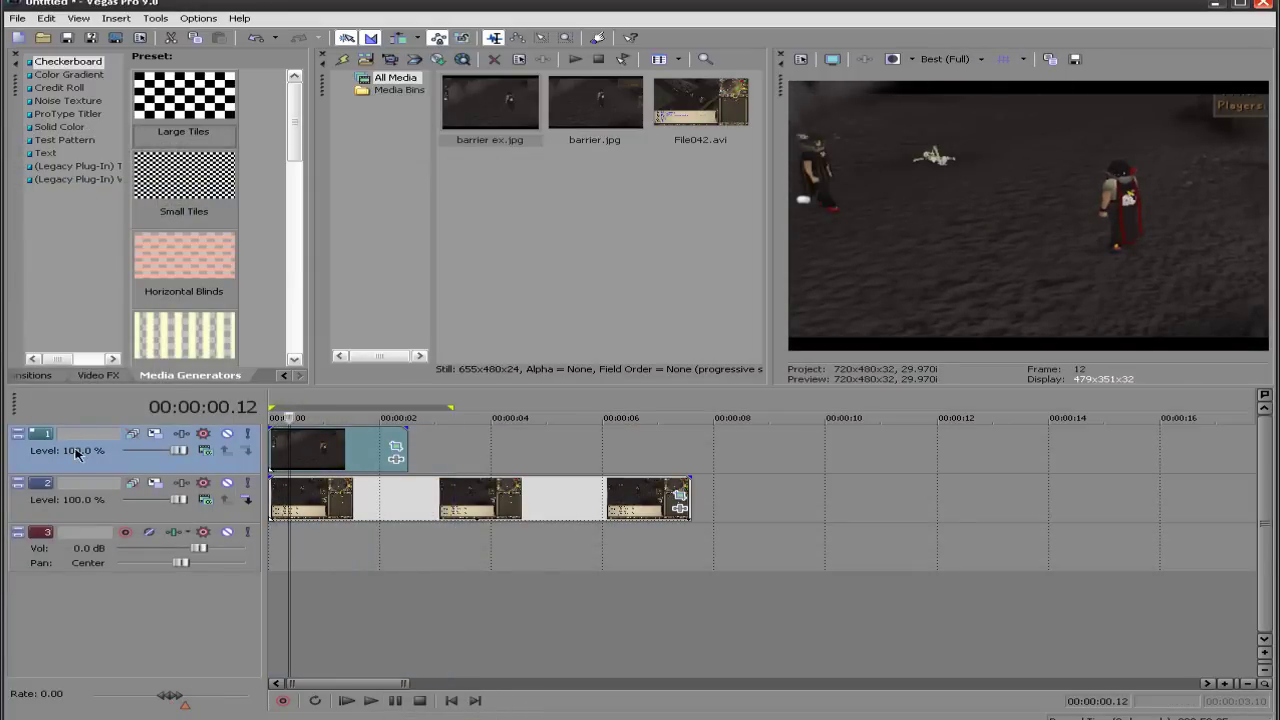
key(o)
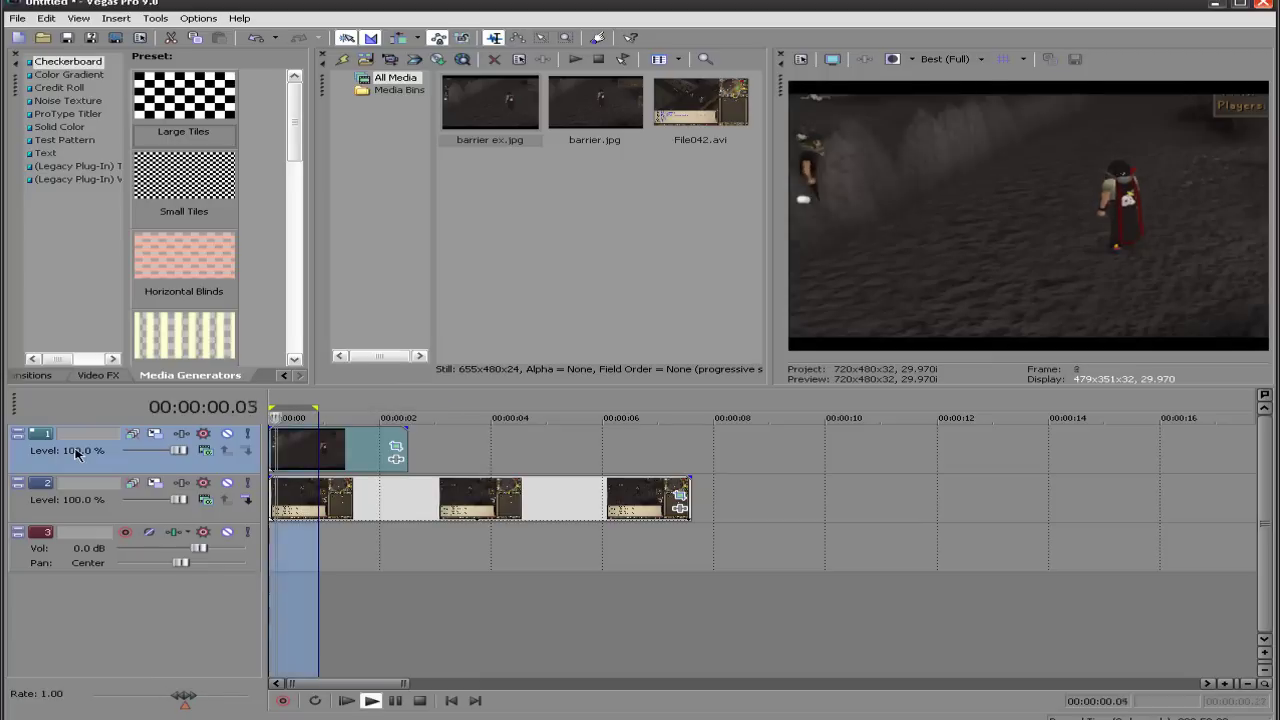
key(space)
key(space)
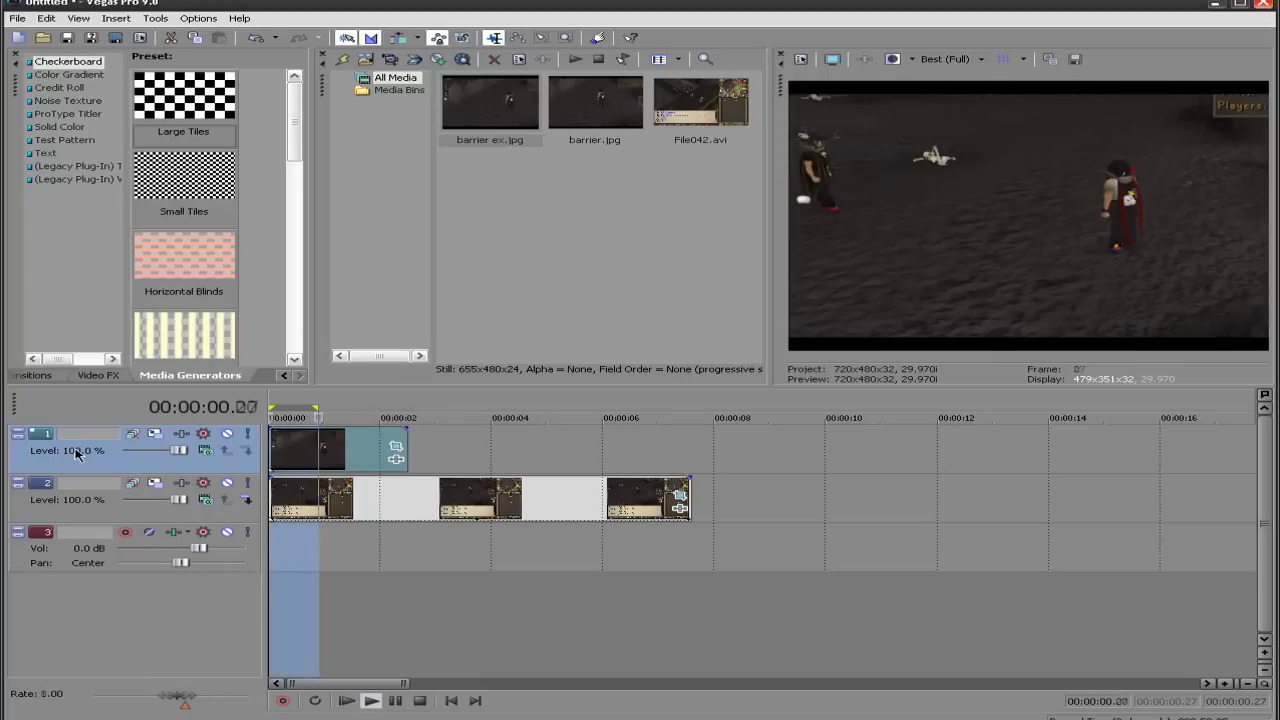
key(Return)
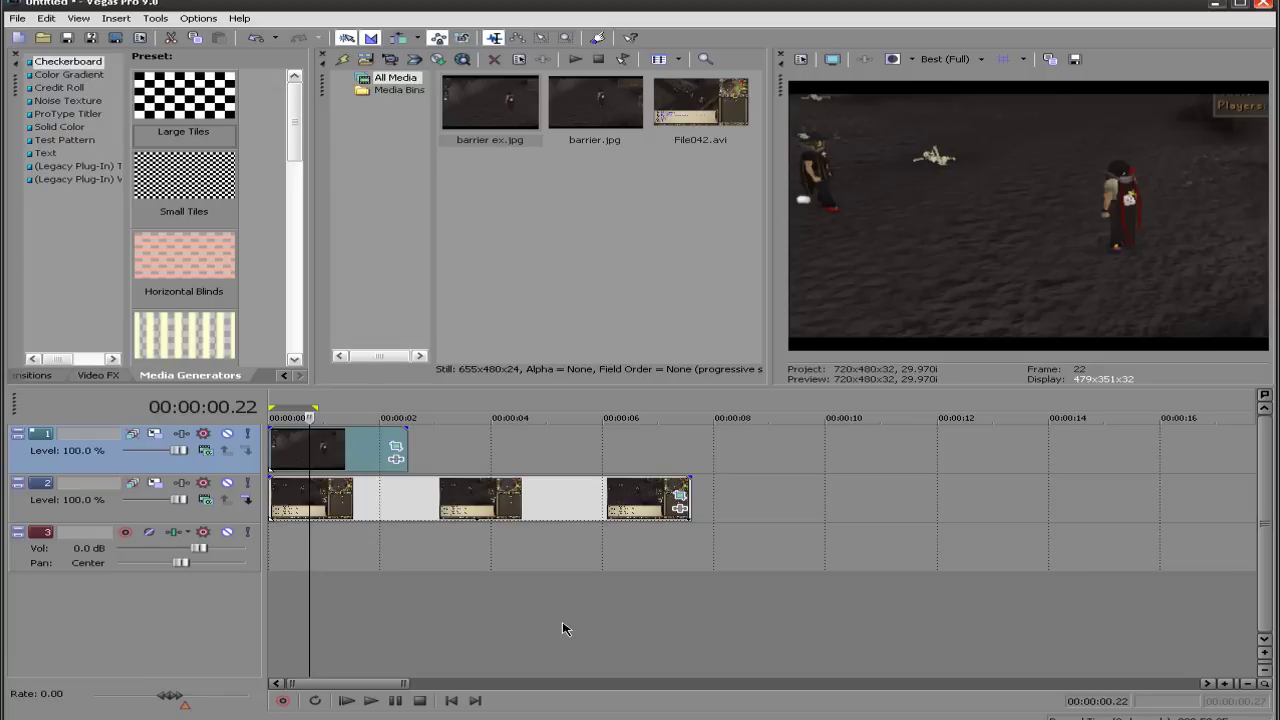
Replay the opening once from frame 0, pause, and go back to the start
click(451, 701)
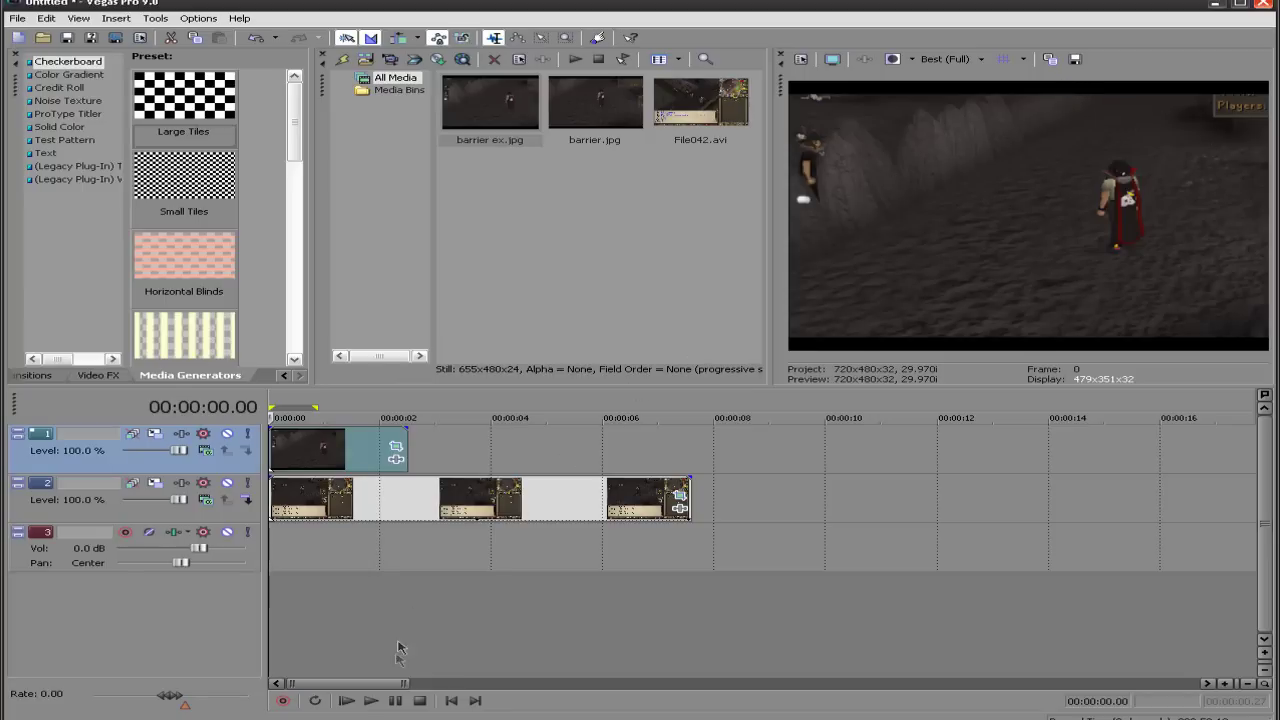
click(392, 701)
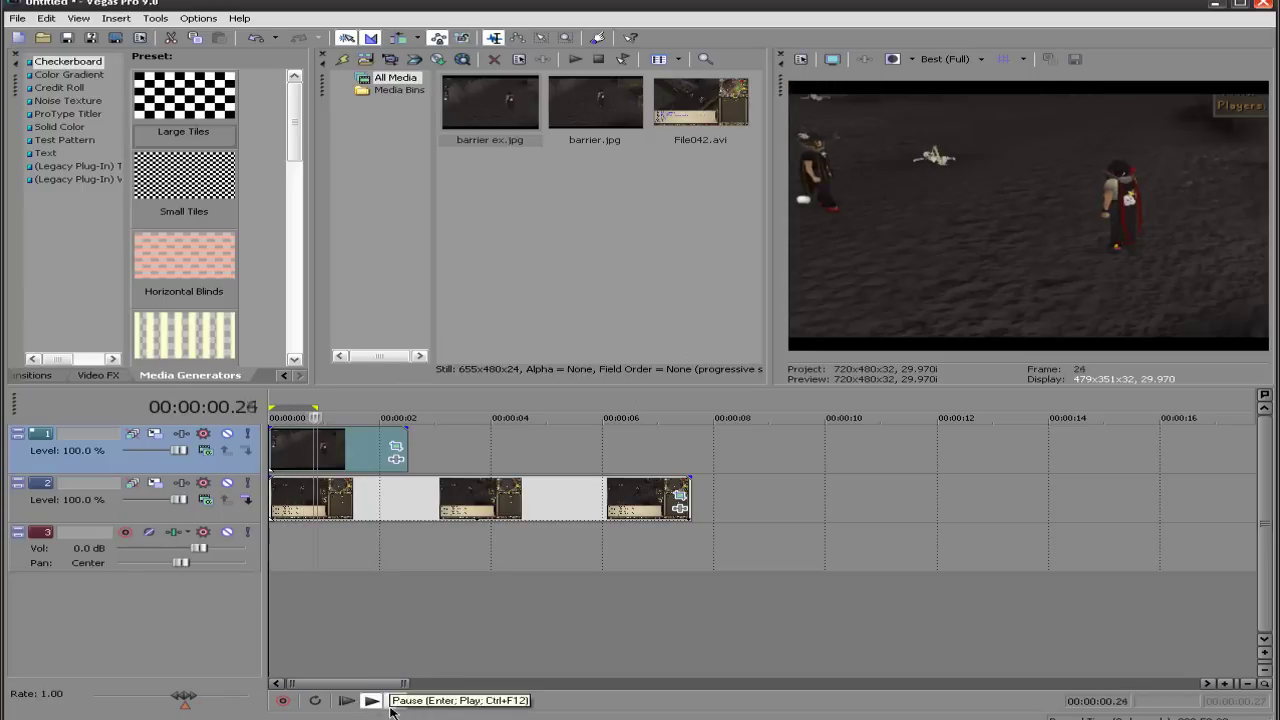
click(394, 701)
click(451, 701)
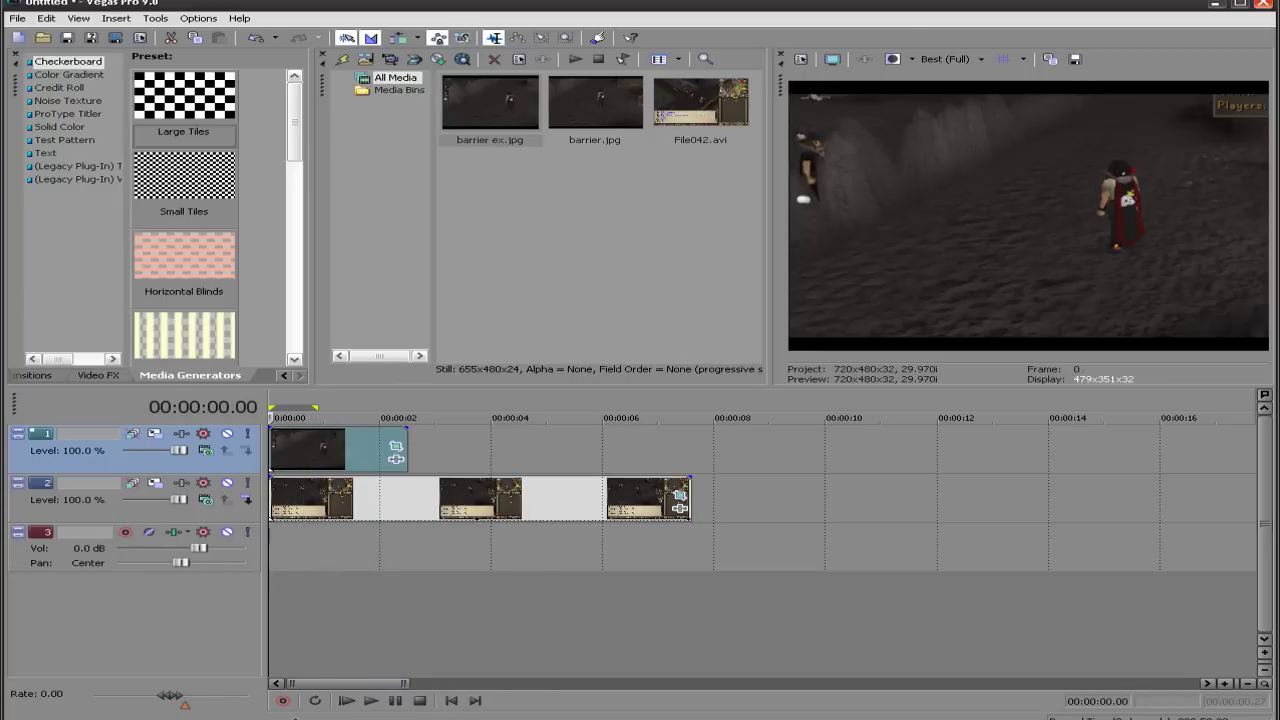